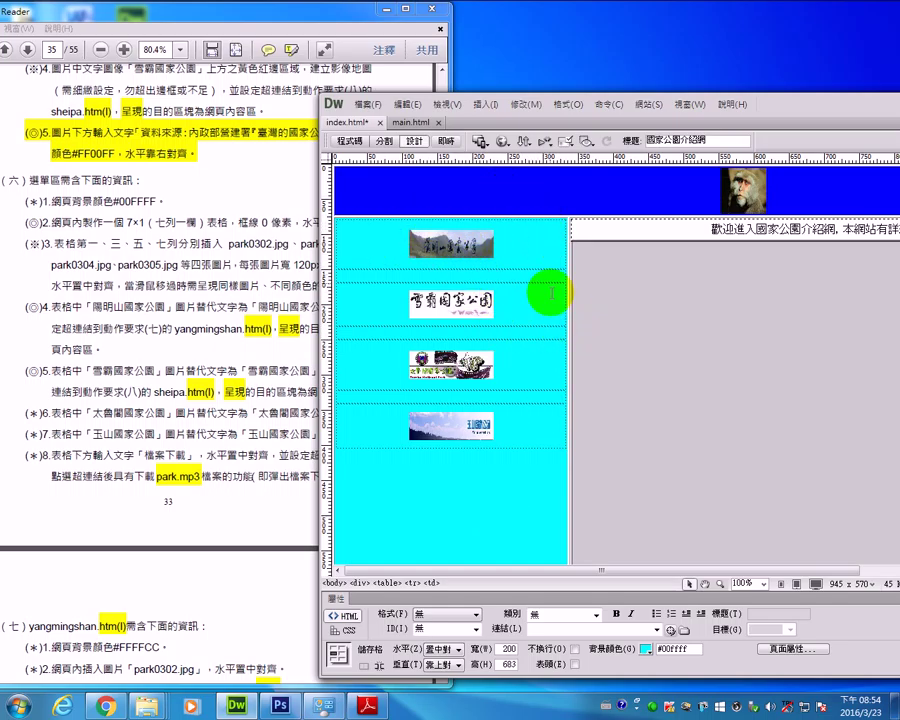
Preview index.html in Live view and return to the design view.
left_click(447, 142)
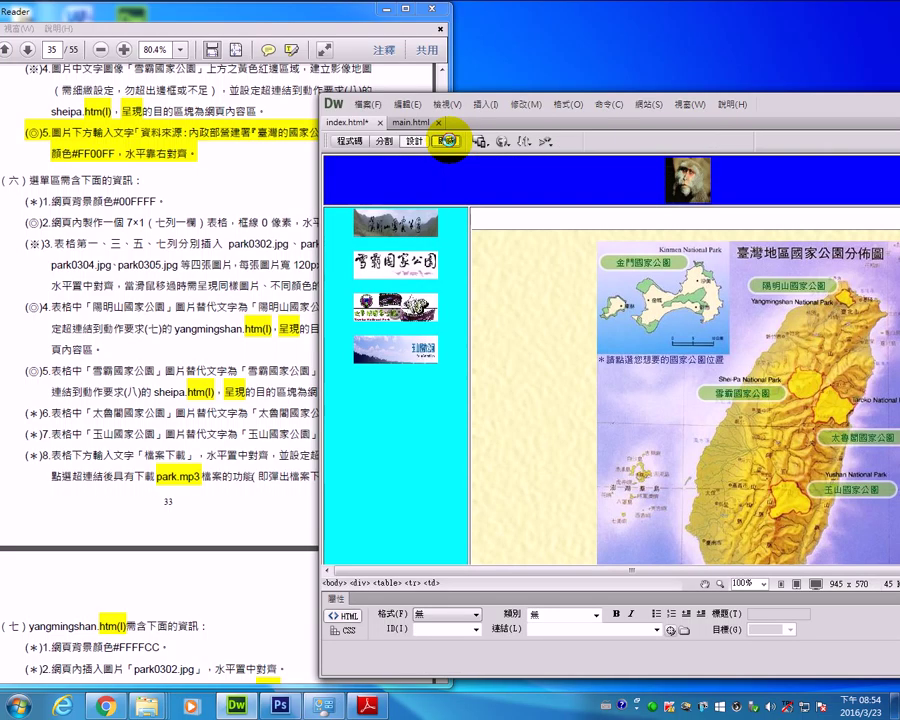
left_click(450, 143)
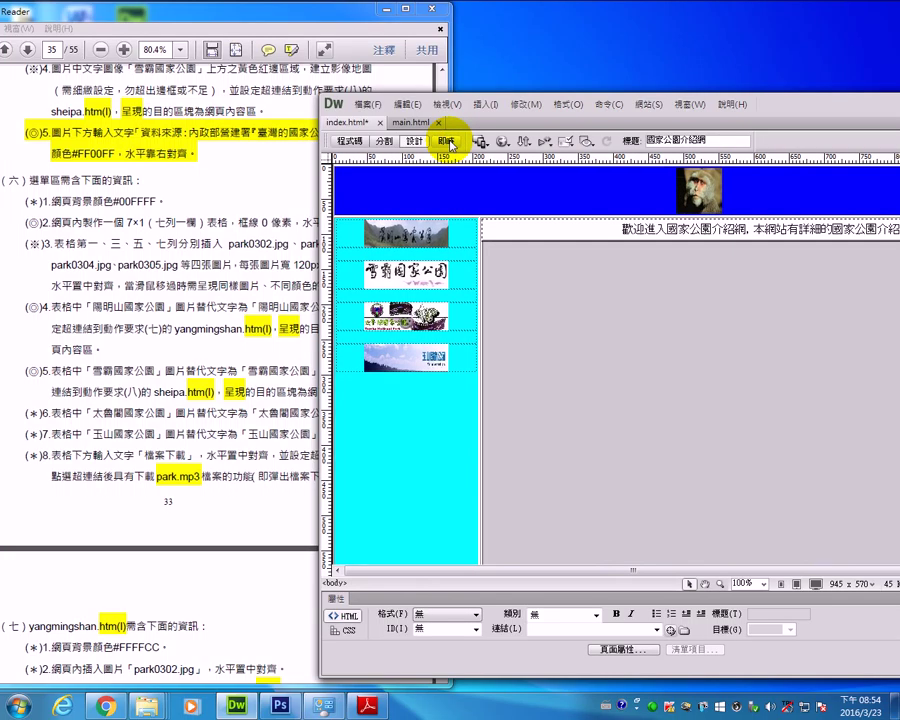
left_click(450, 143)
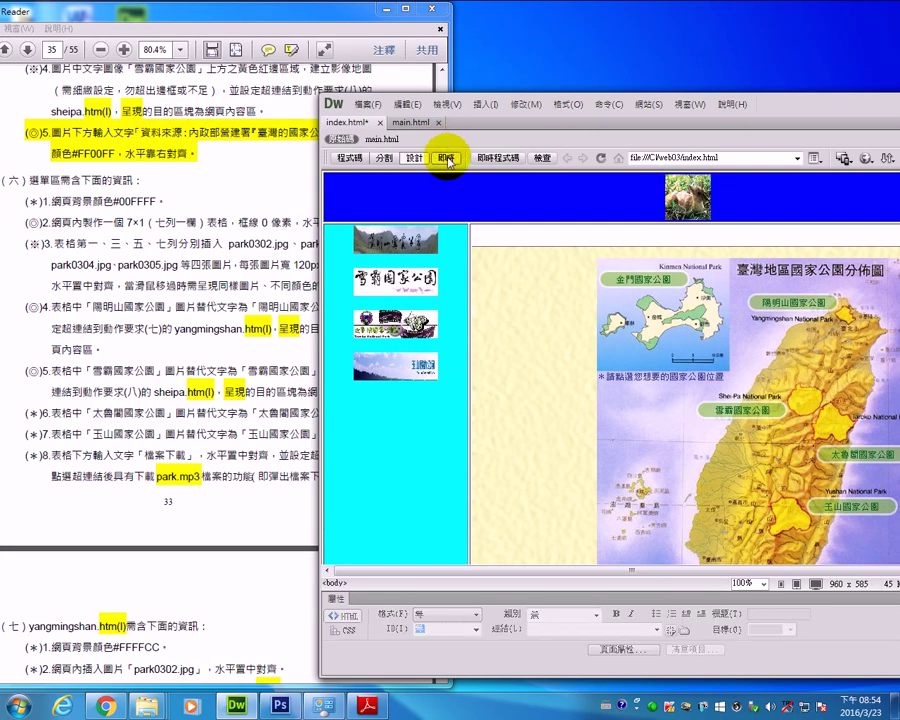
left_click(446, 158)
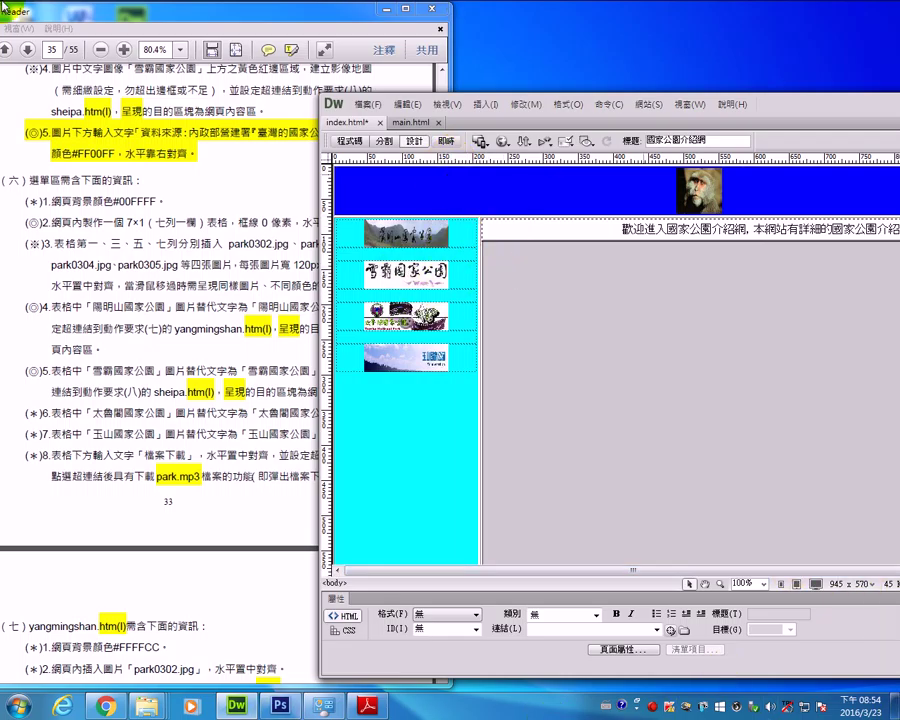
left_click(420, 214)
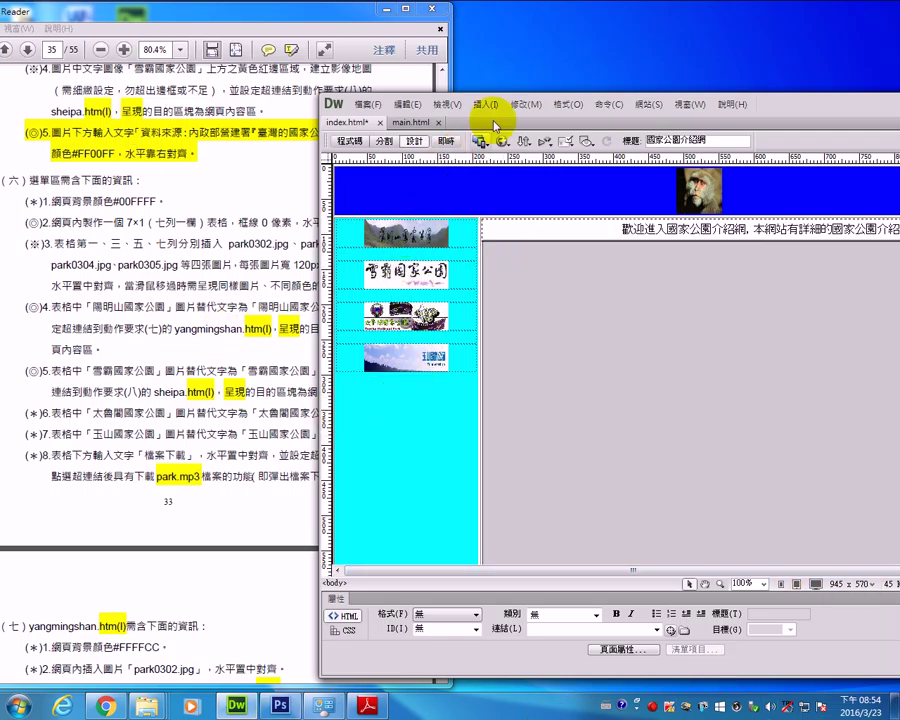
Read the menu-area requirement in the PDF task sheet about image size and the same-picture, different-colour mouse-over effect.
left_click(245, 268)
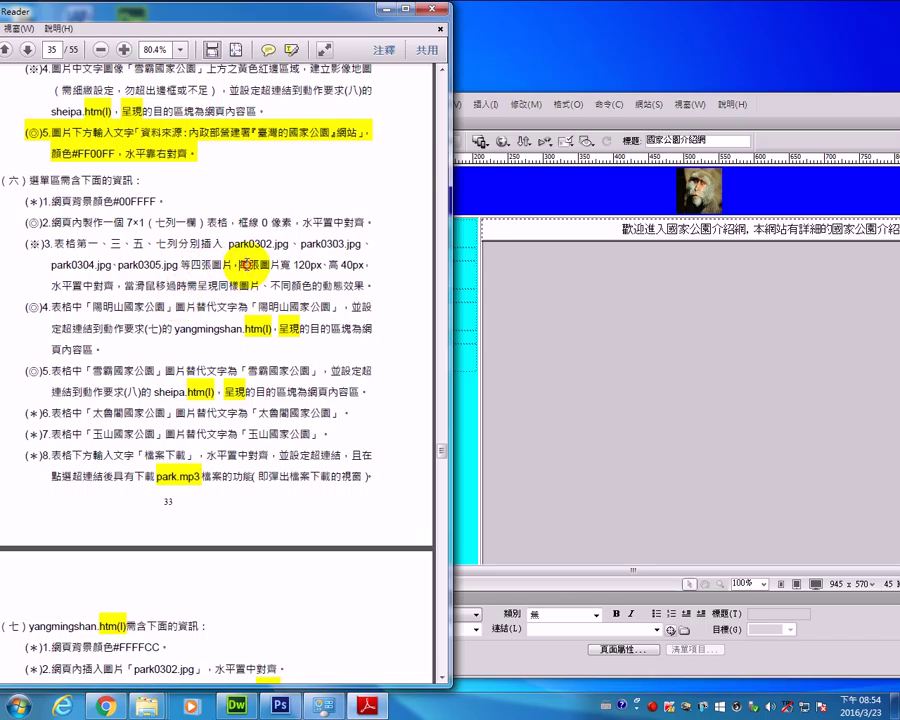
left_click_drag(240, 265, 375, 285)
left_click(140, 285)
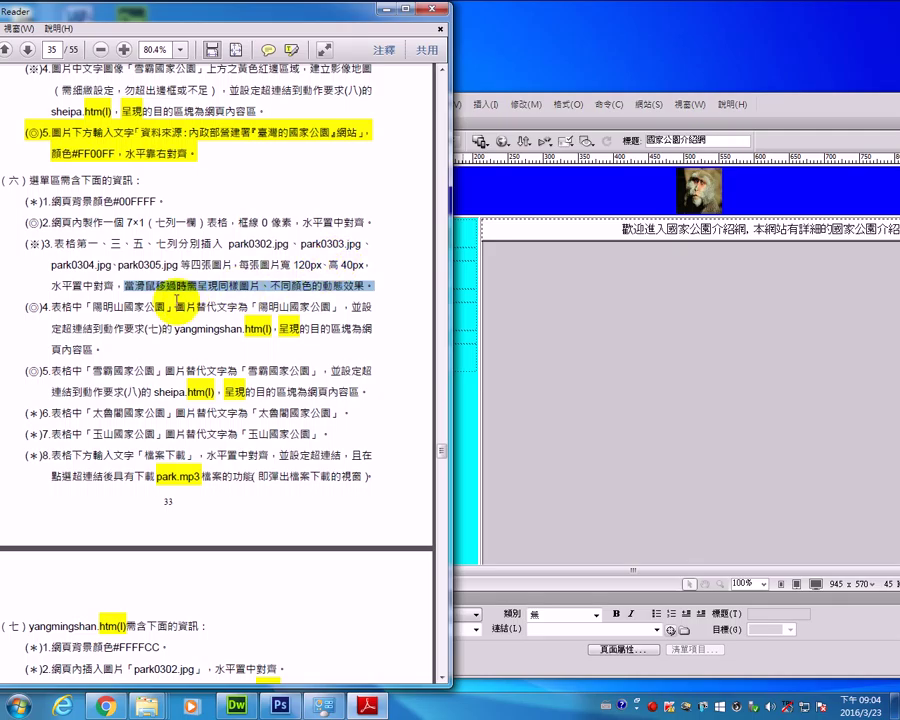
Switch to Photoshop, open park0302 through park0305 from the images folder and bring park0302.jpg to the front.
left_click(280, 700)
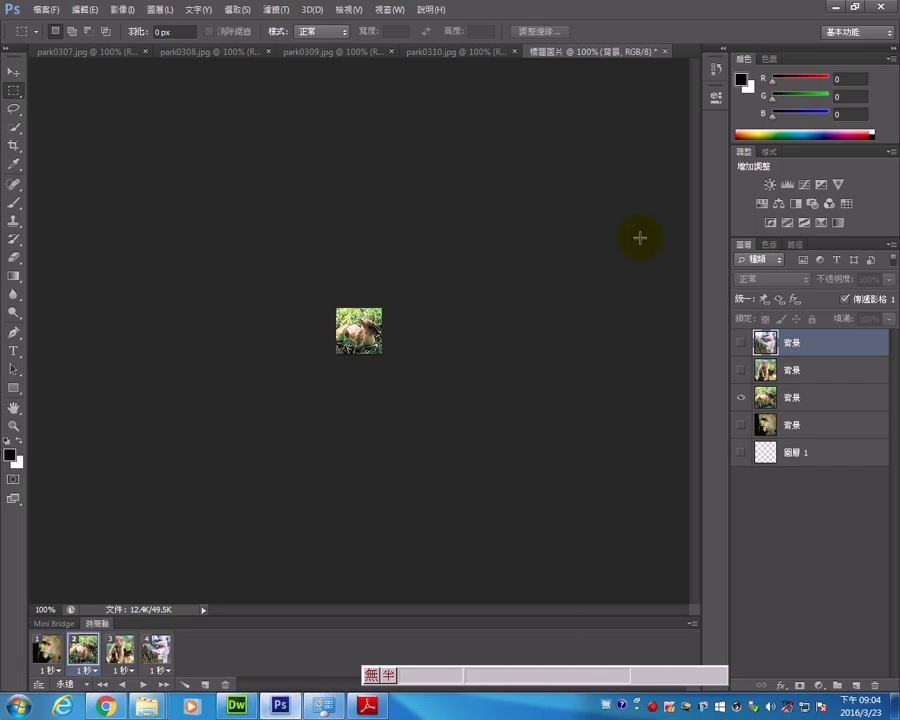
left_click(45, 9)
left_click(75, 40)
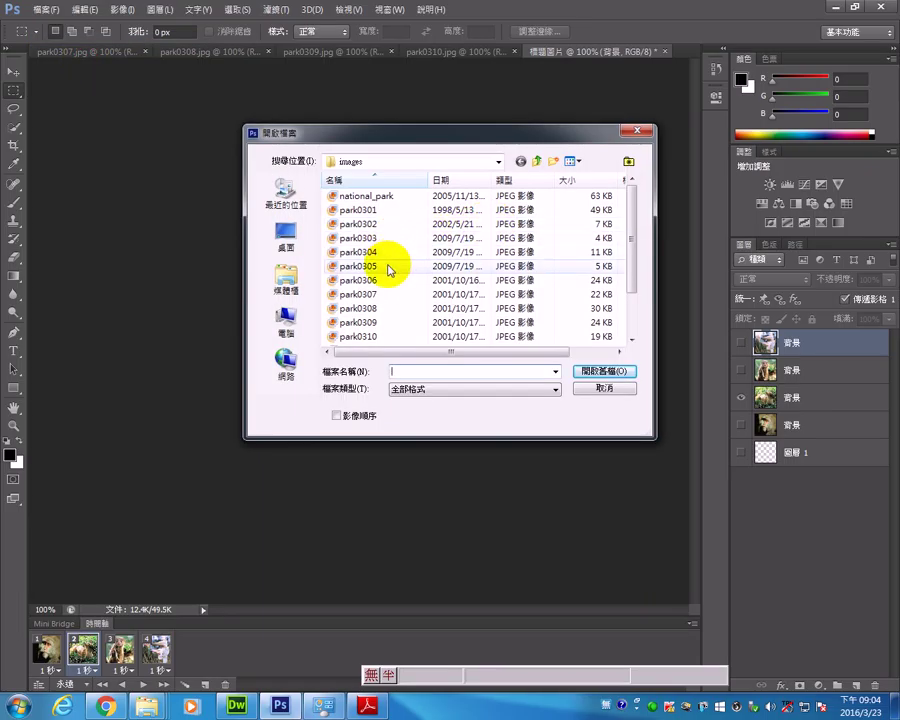
left_click(360, 224)
left_click(388, 266, "shift")
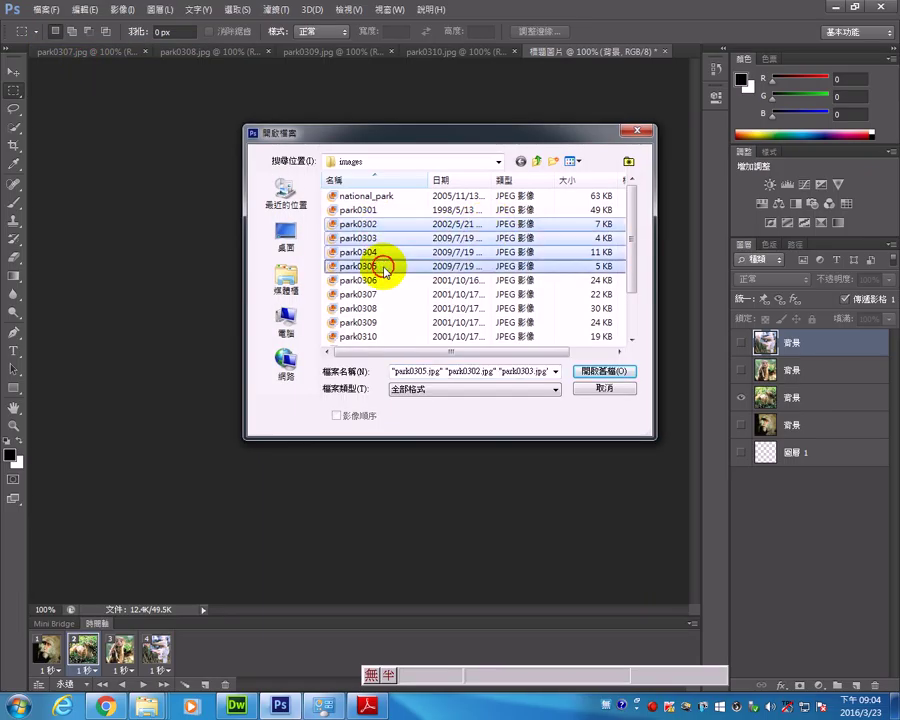
left_click(585, 369)
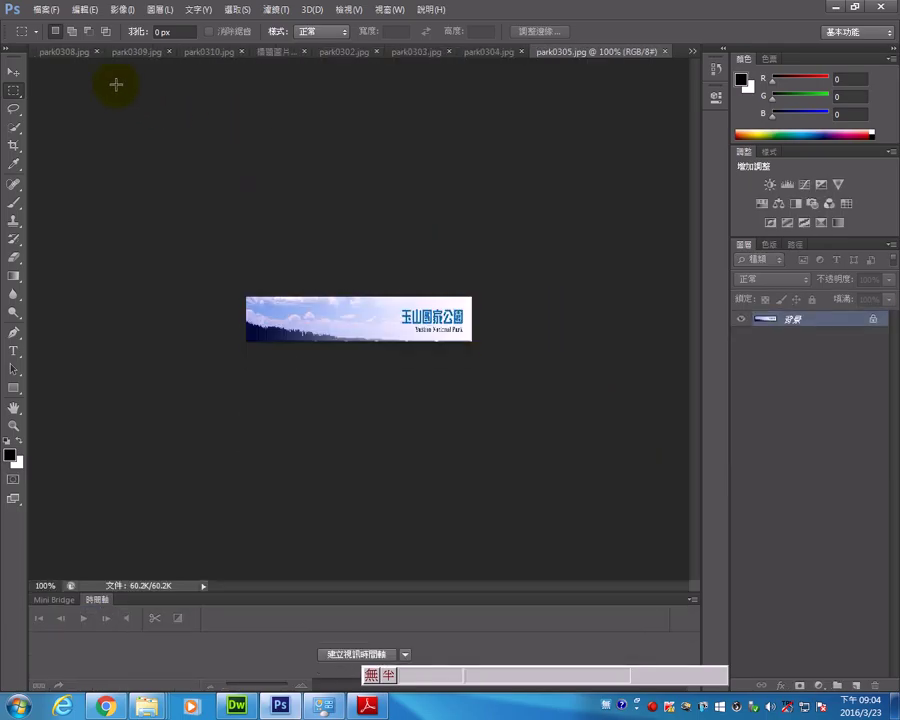
left_click(340, 52)
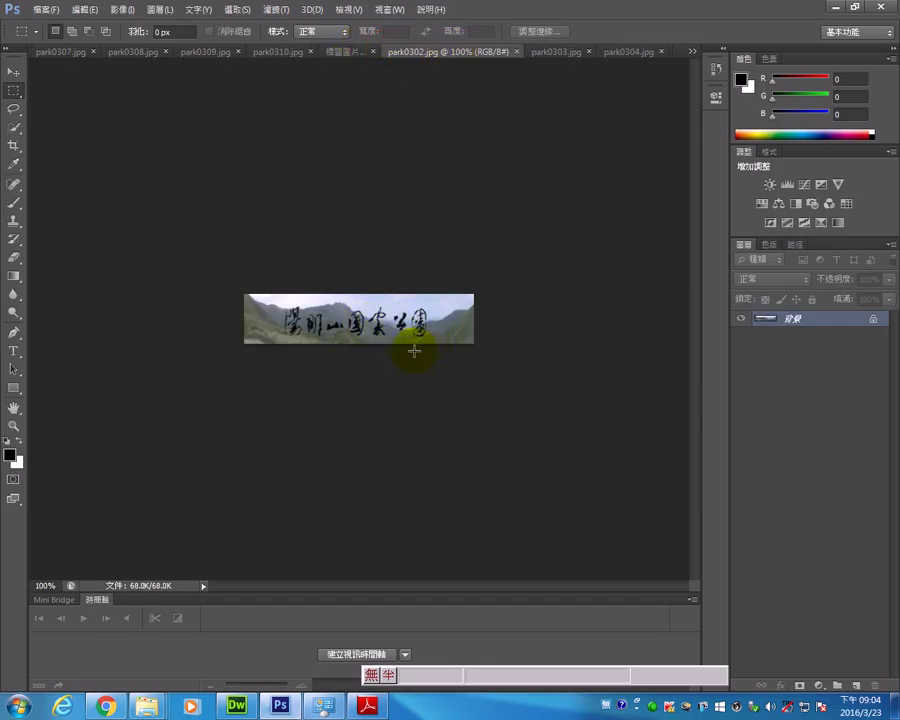
left_click(122, 9)
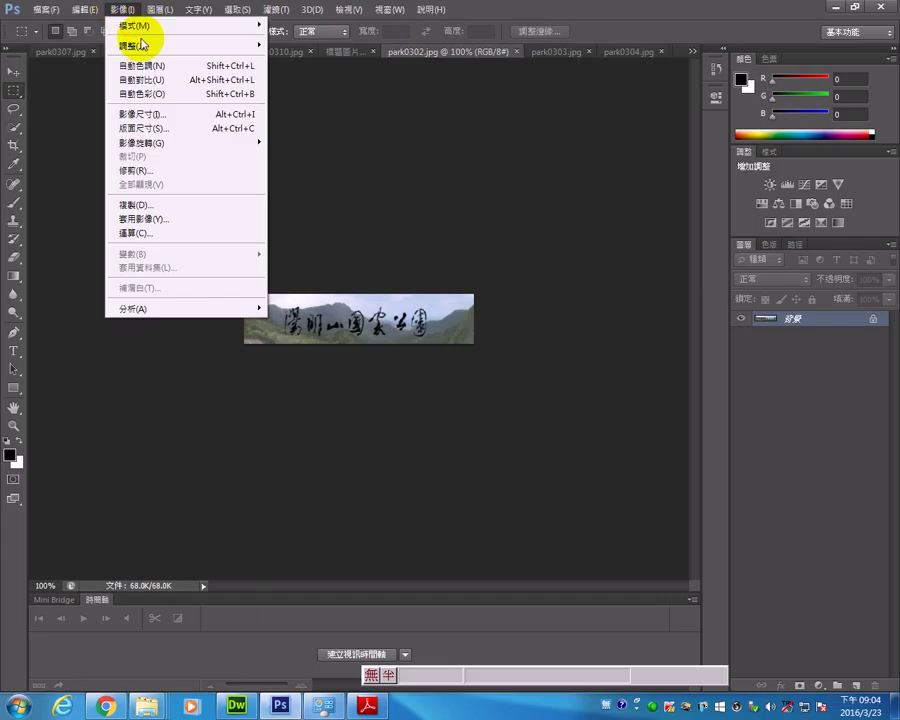
mouse_move(170, 43)
left_click(270, 45)
mouse_move(415, 236)
left_mouse_down()
mouse_move(481, 241)
mouse_move(362, 242)
mouse_move(478, 243)
mouse_move(414, 244)
left_mouse_up()
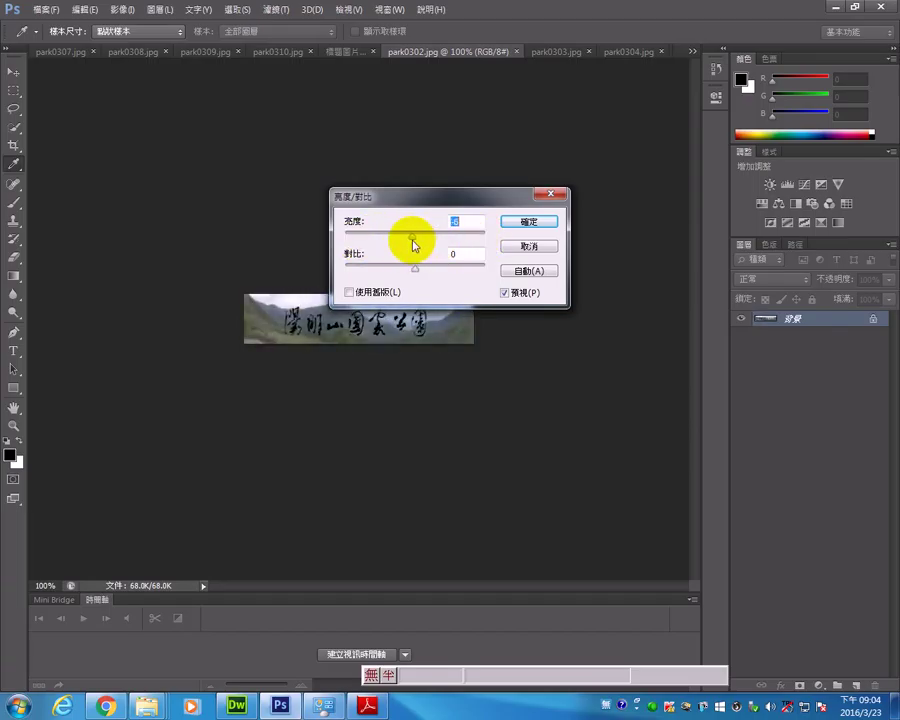
left_click(551, 194)
Colorize park0302.jpg with Hue/Saturation, using hue 0, saturation 25 and lightness 0.
left_click(128, 10)
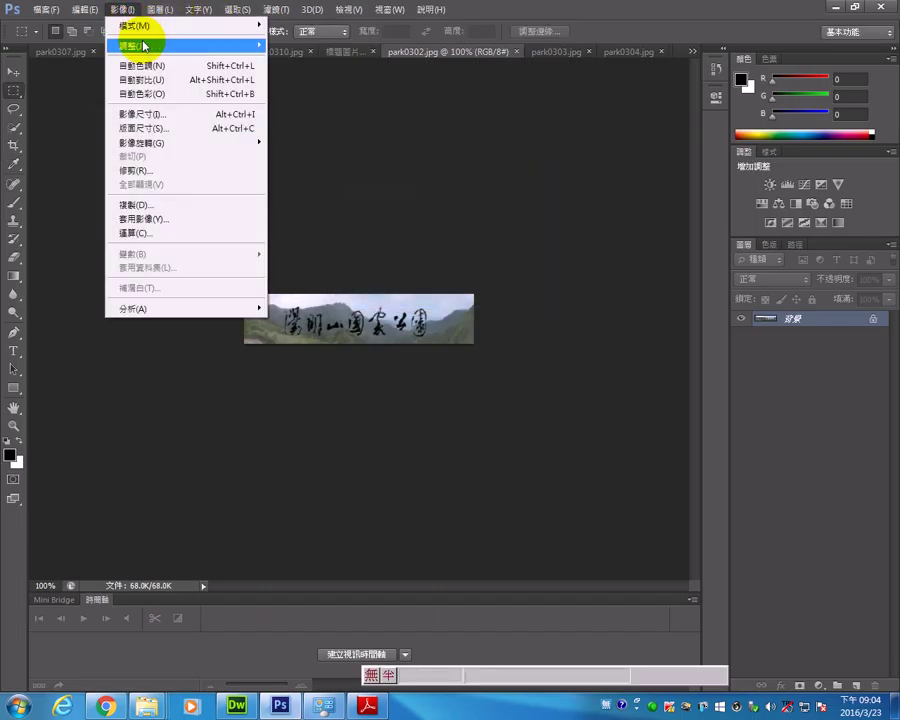
mouse_move(143, 46)
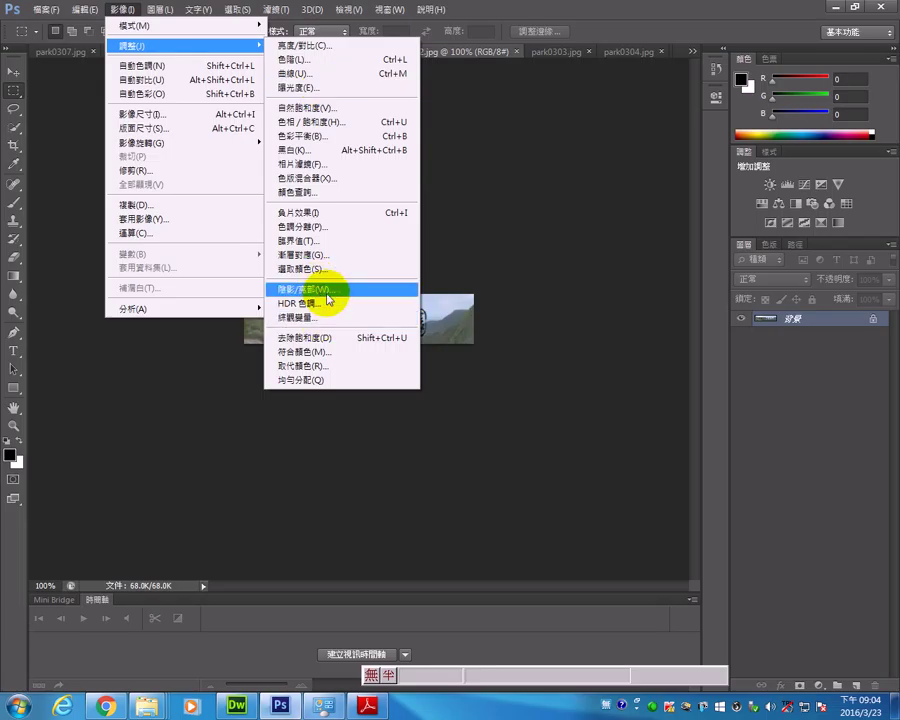
left_click(335, 123)
left_click(561, 331)
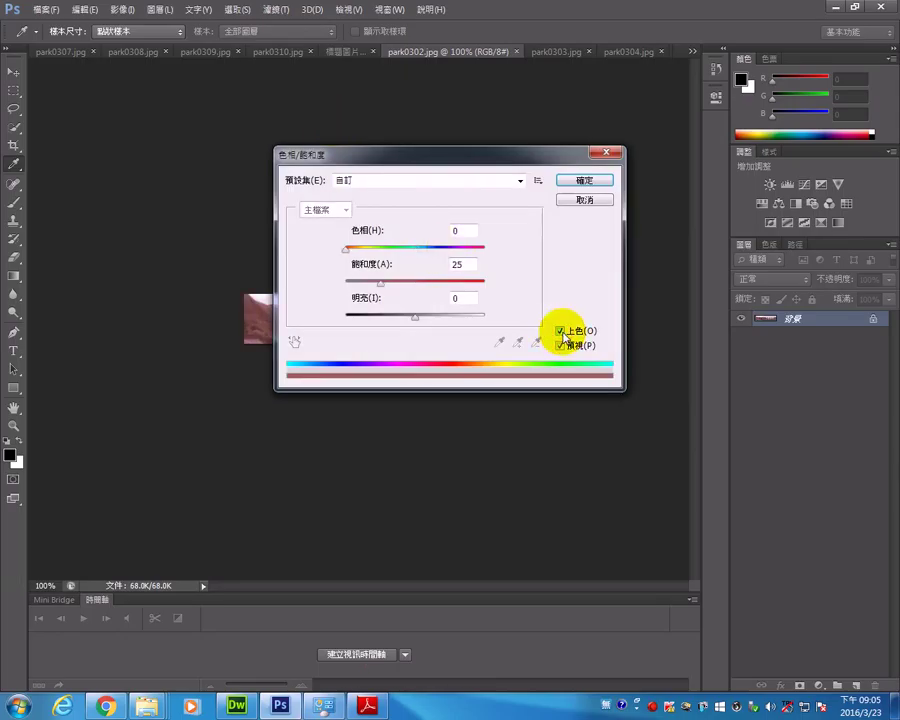
left_click_drag(495, 155, 580, 195)
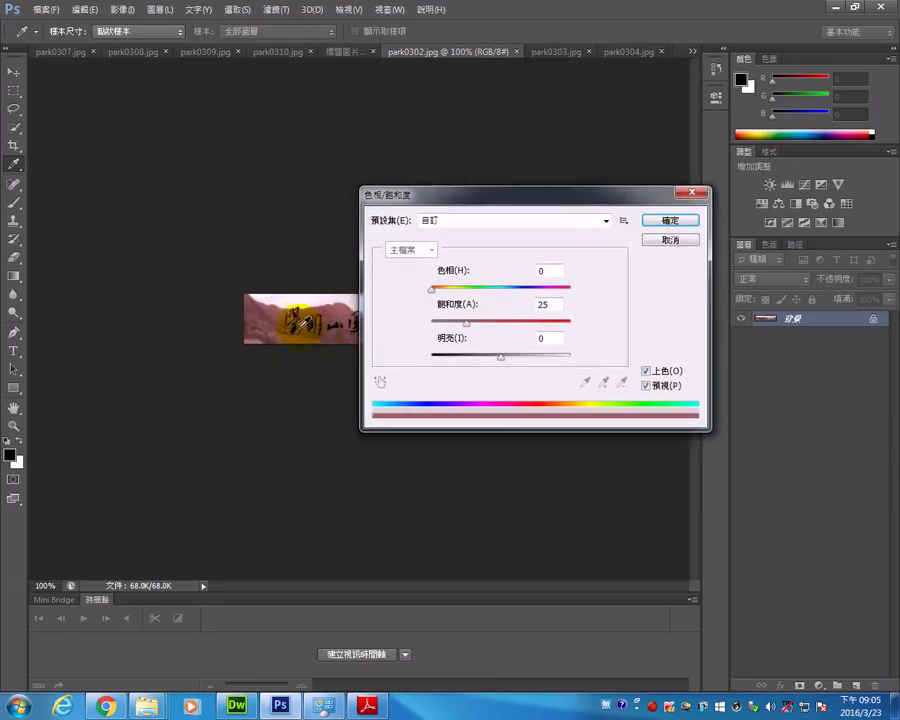
left_click(662, 226)
key("m")
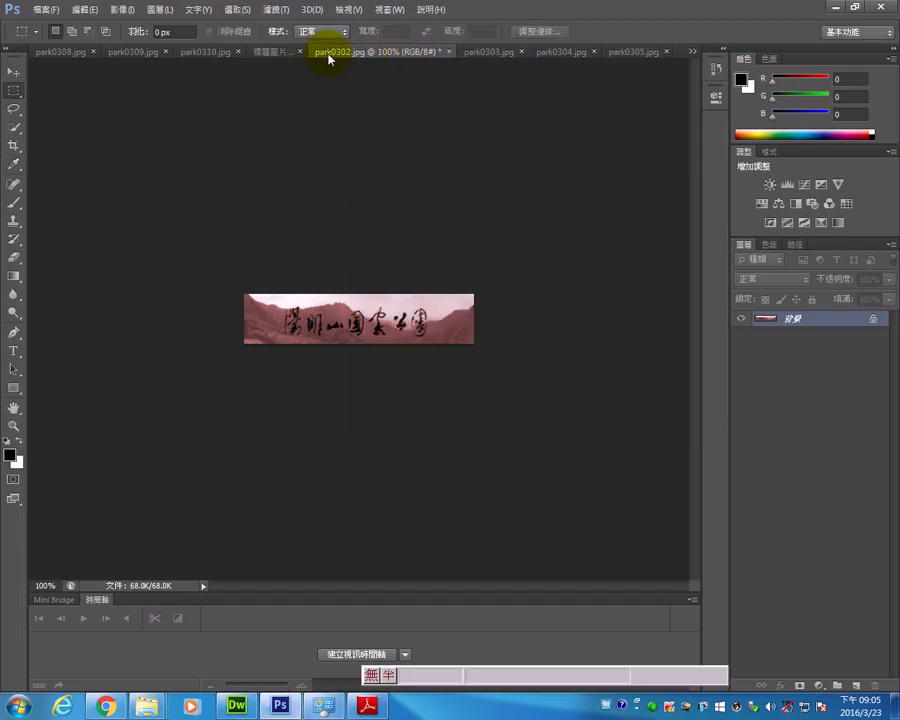
Save the recoloured image as a new JPEG named park0302a in the images folder at quality 10.
left_click(46, 9)
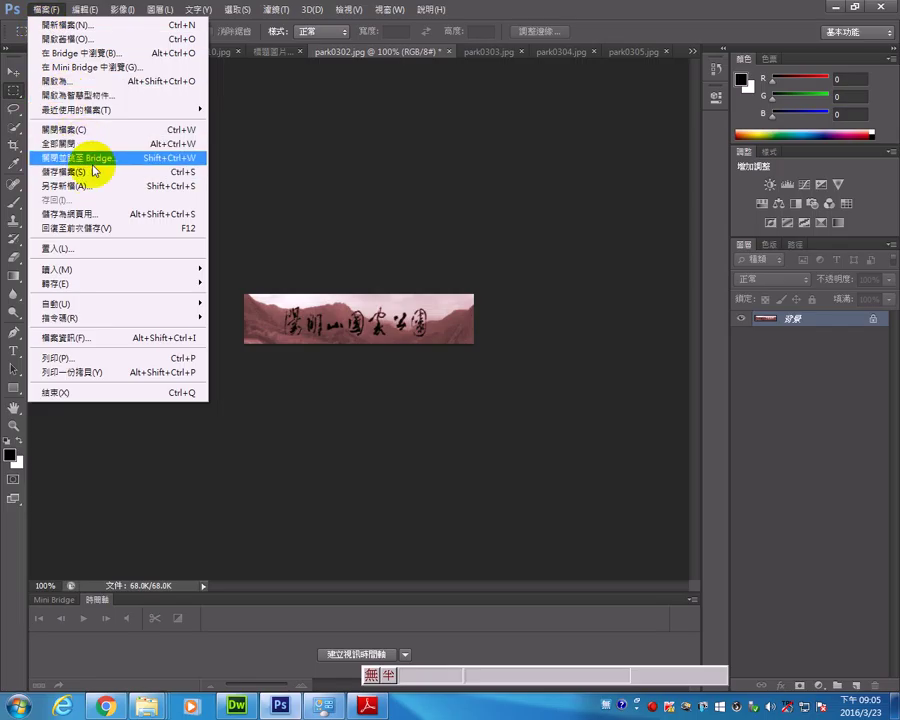
left_click(92, 185)
left_click(440, 363)
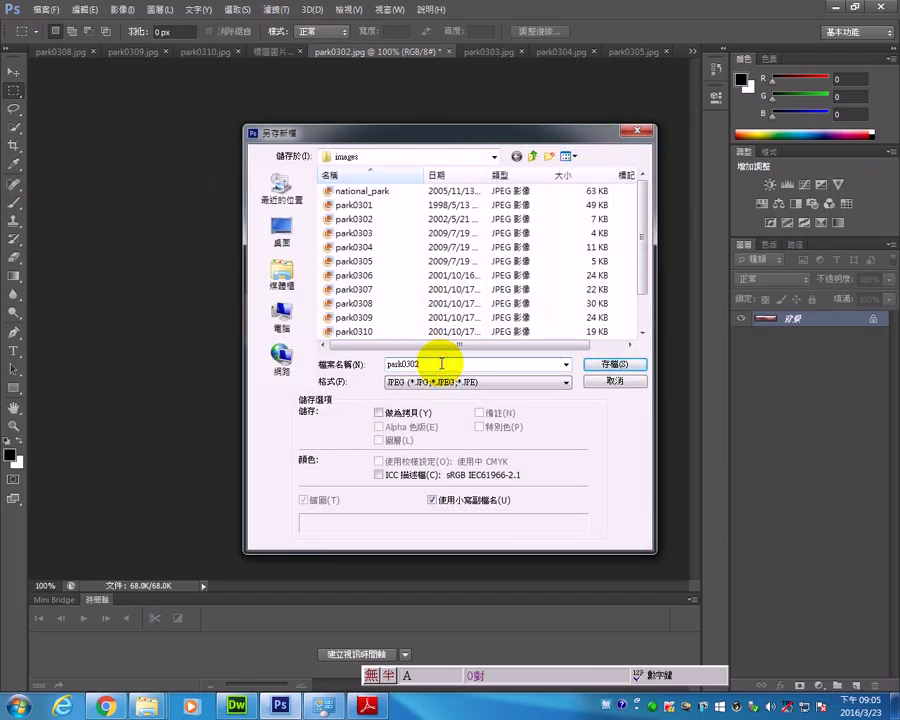
type("a")
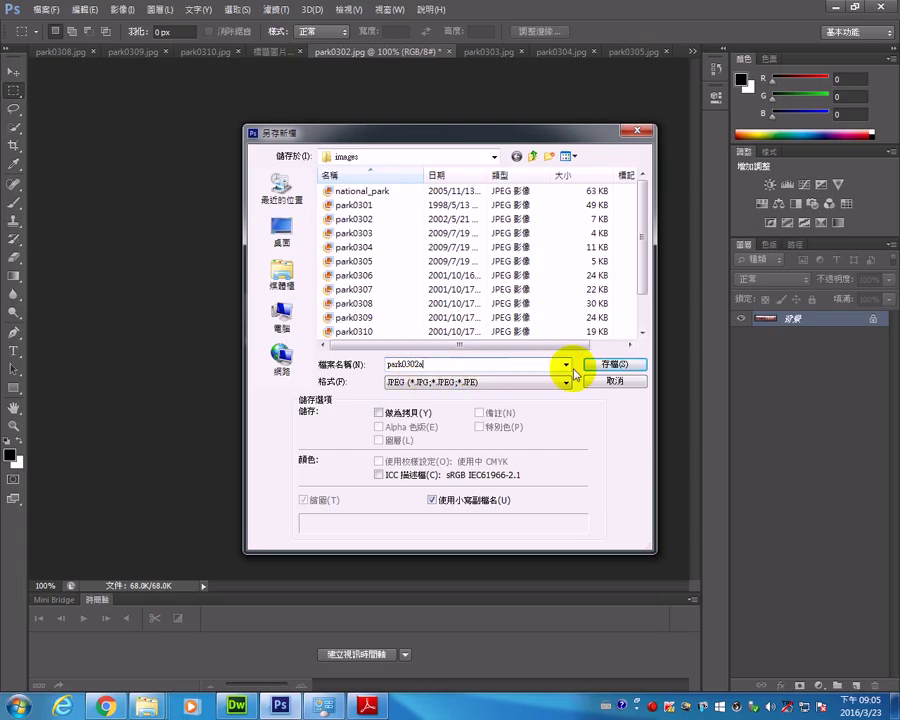
left_click(615, 364)
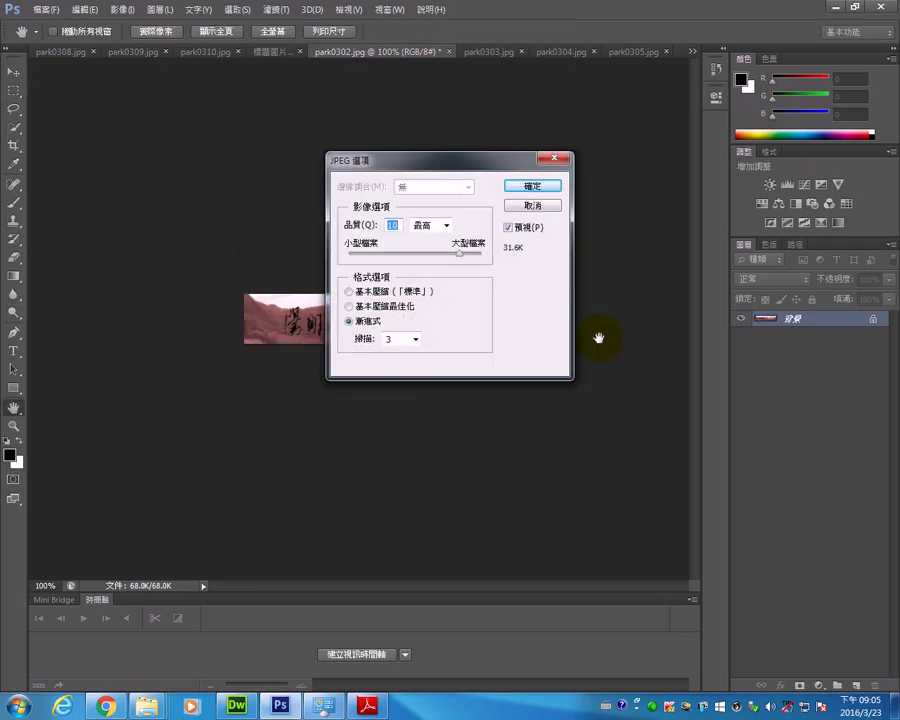
left_click(530, 186)
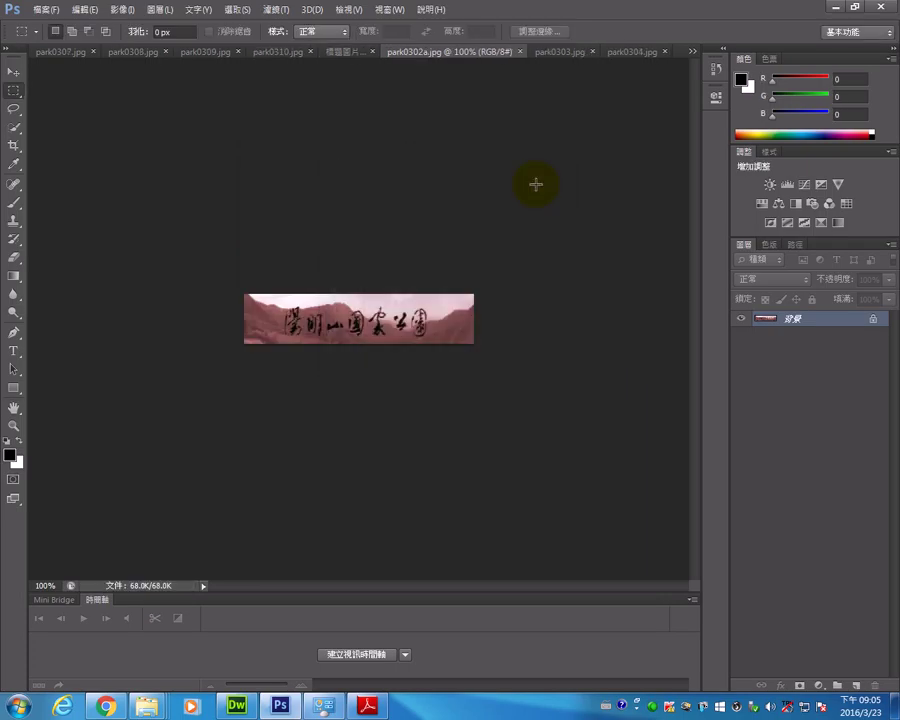
Colorize park0303.jpg with Hue/Saturation, using hue 0, saturation 25 and lightness 0.
left_click(558, 50)
left_click(121, 9)
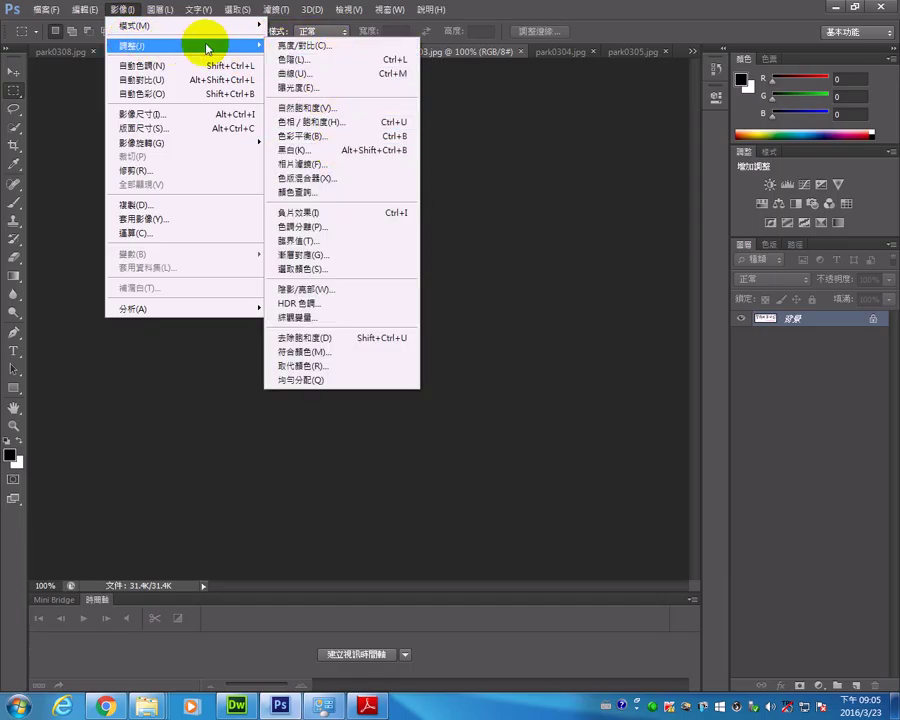
mouse_move(233, 42)
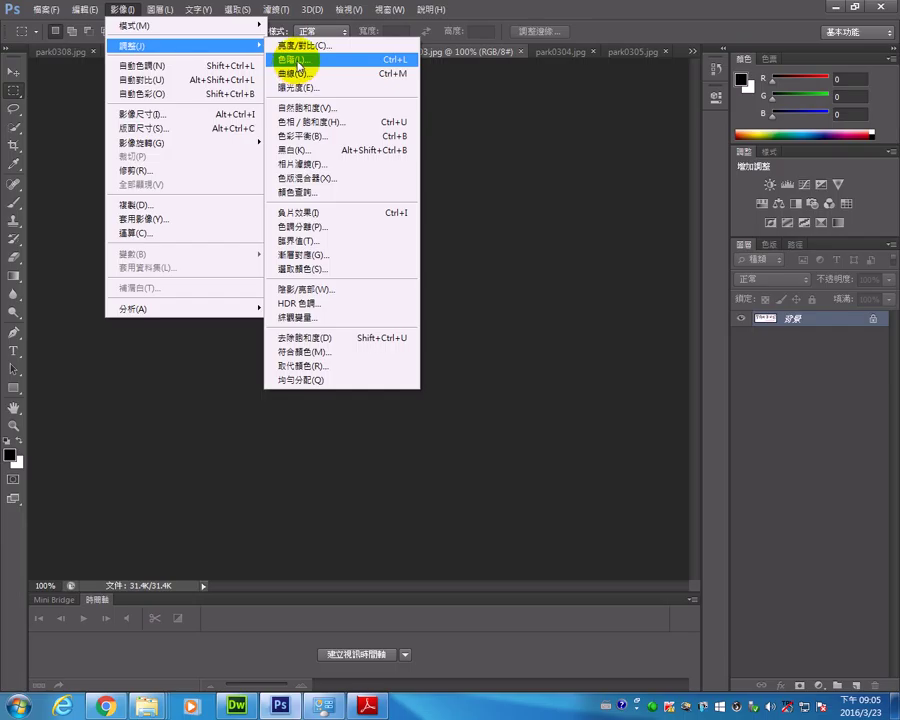
left_click(305, 122)
left_click(645, 372)
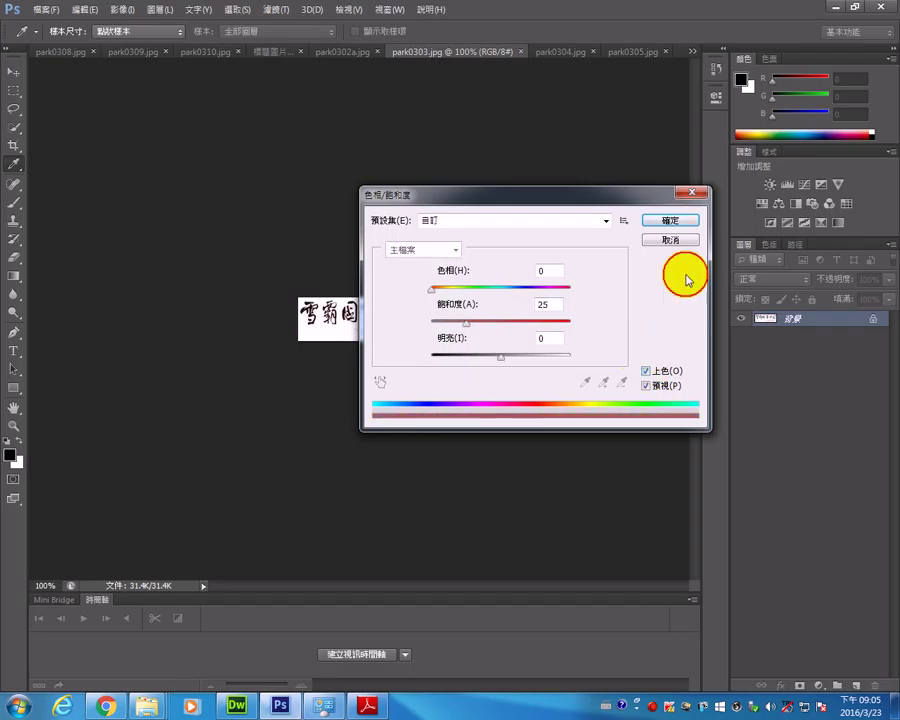
left_click(688, 220)
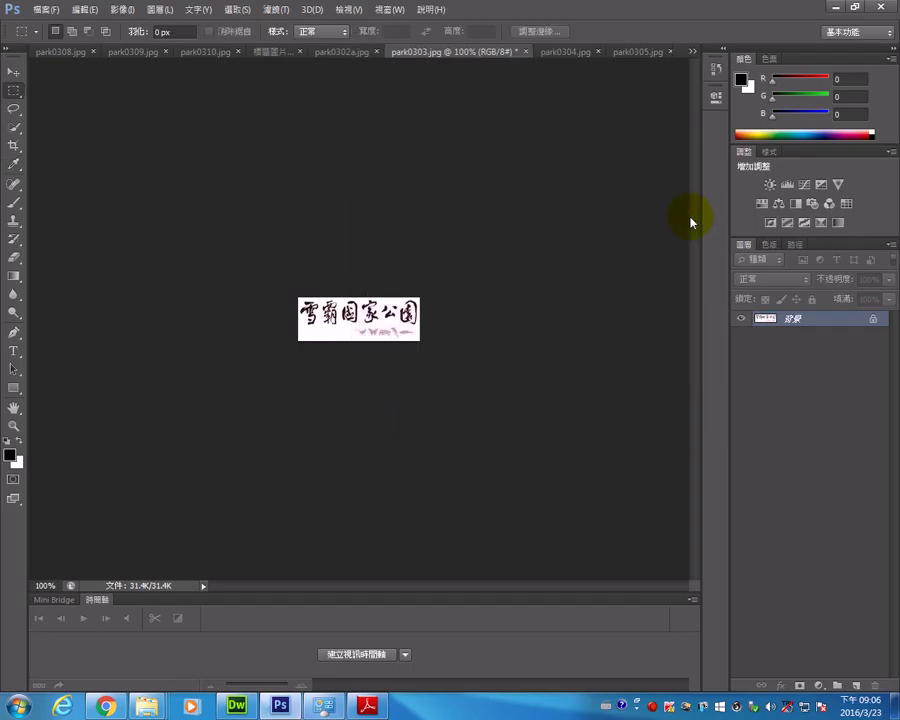
Colorize park0304.jpg with Hue/Saturation, using hue 0, saturation 25 and lightness 0.
left_click(582, 52)
left_click(131, 12)
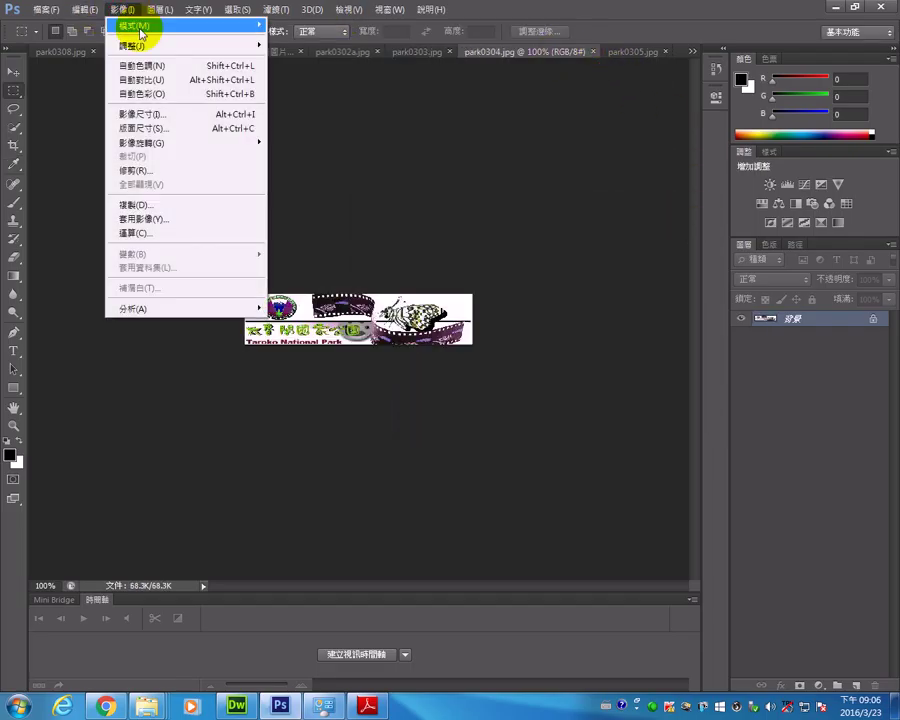
left_click(527, 58)
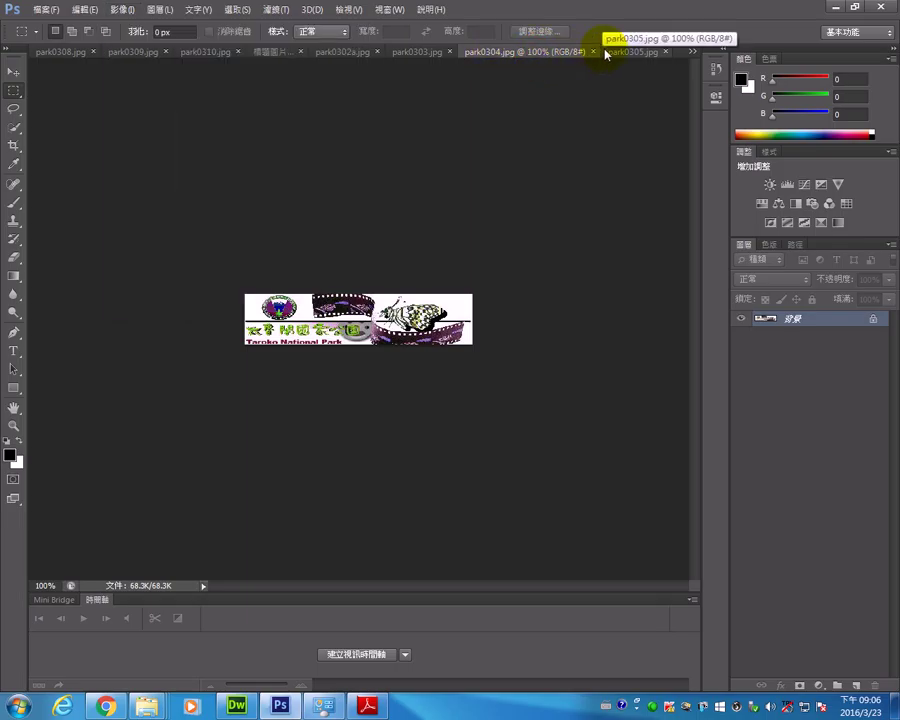
left_click(93, 12)
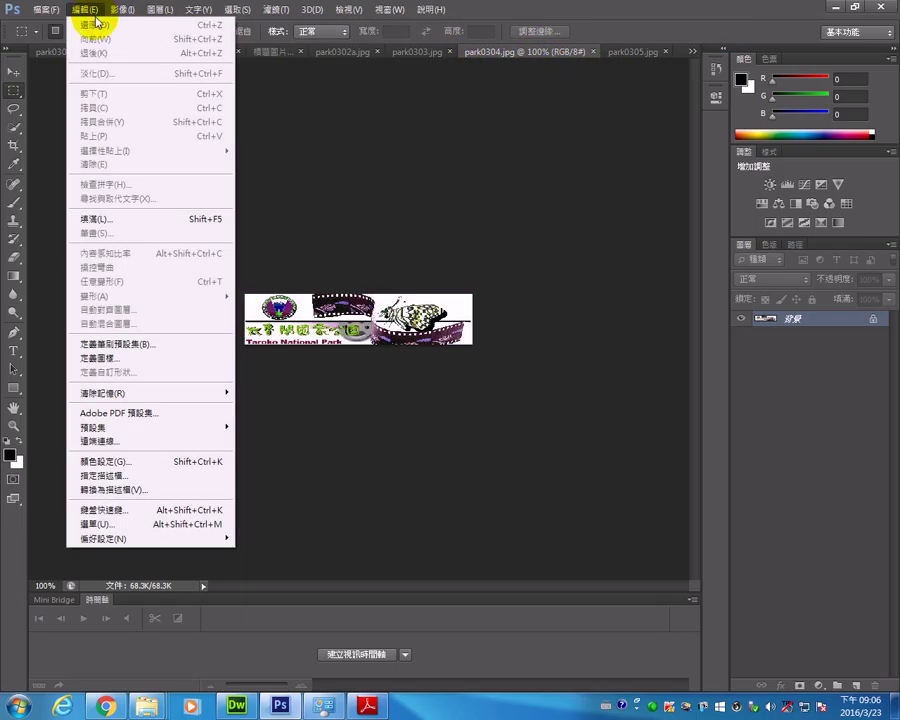
mouse_move(120, 12)
mouse_move(160, 45)
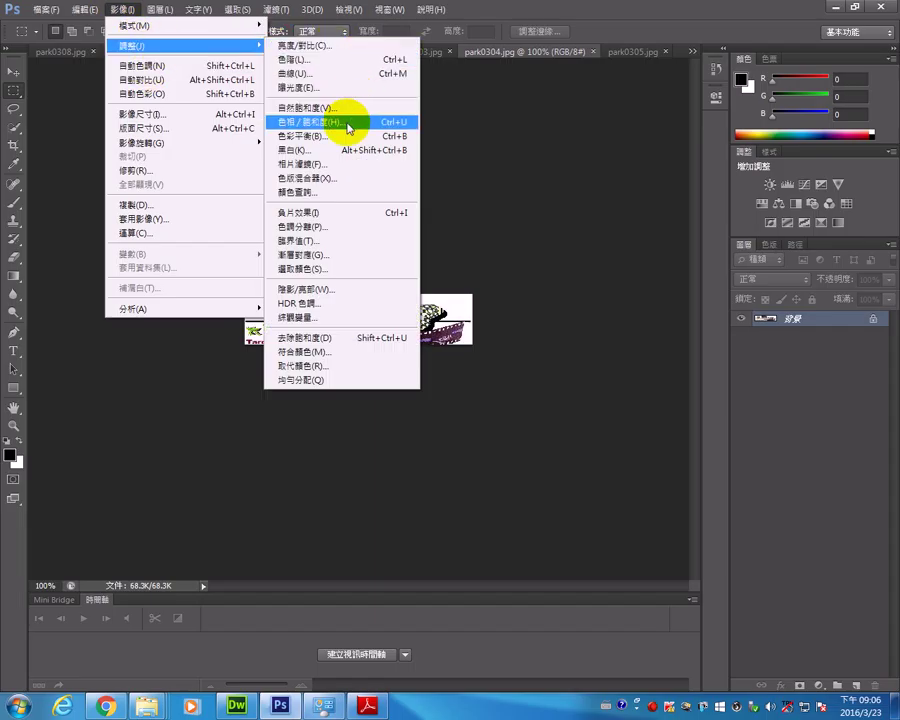
left_click(351, 122)
left_click(668, 372)
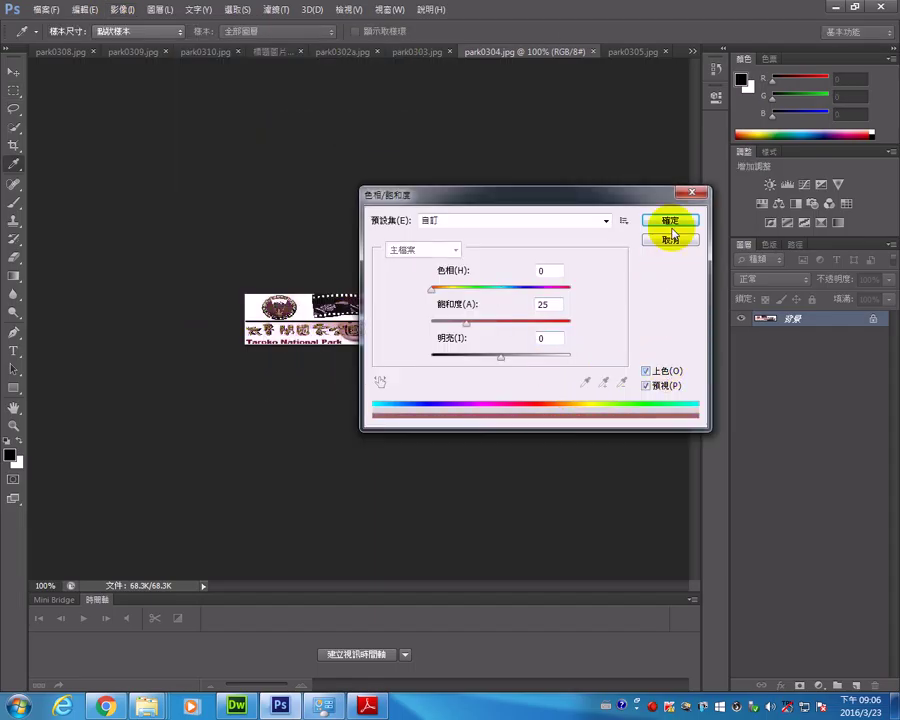
left_click(670, 220)
Colorize park0305.jpg with Hue/Saturation, using hue 0, saturation 25 and lightness 0.
left_click(418, 51)
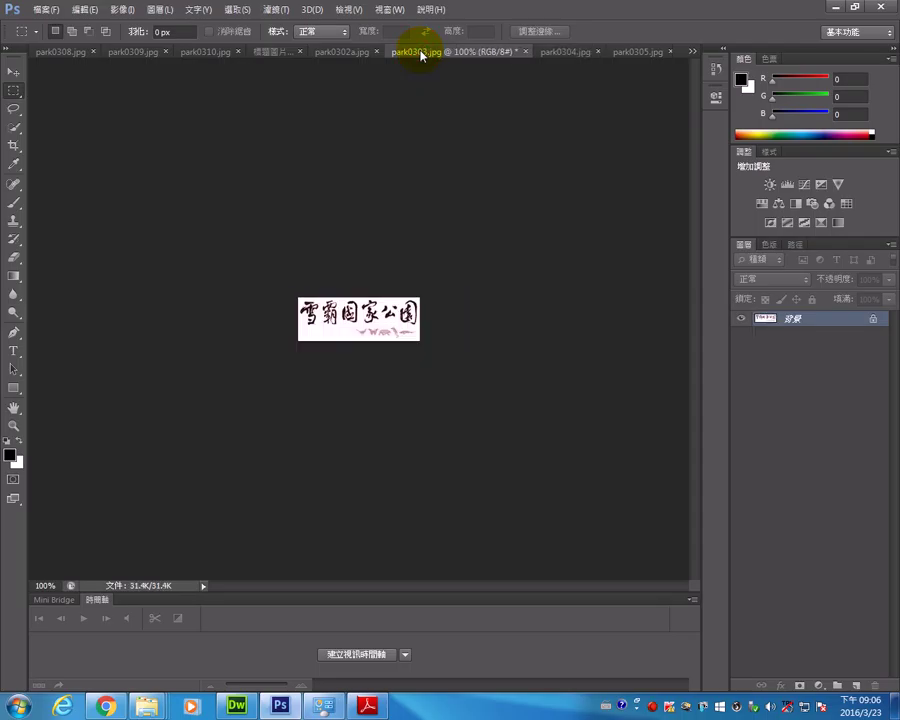
left_click(545, 51)
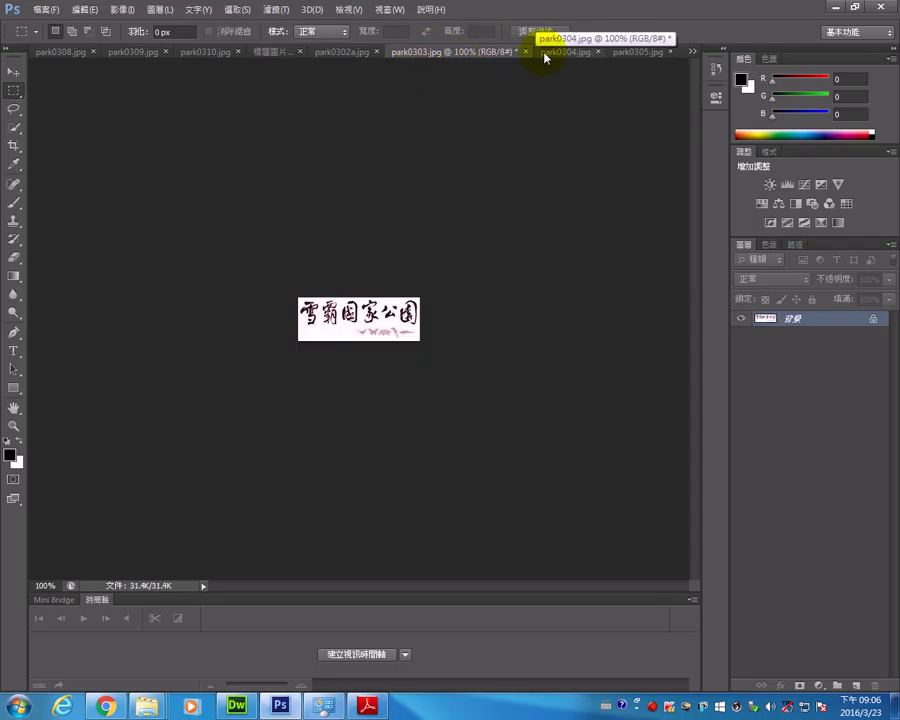
left_click(628, 52)
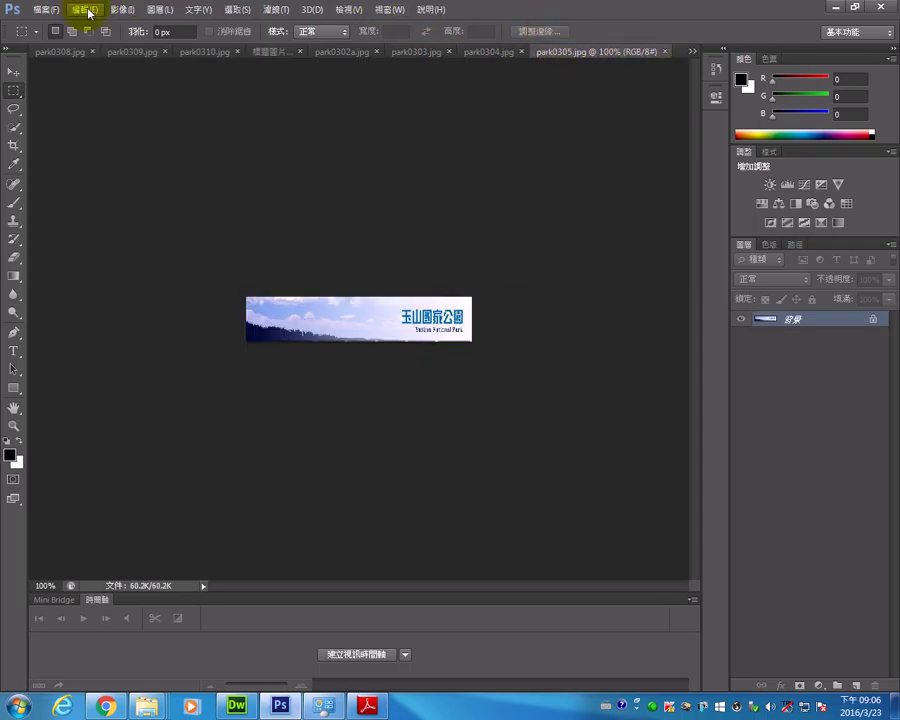
left_click(122, 10)
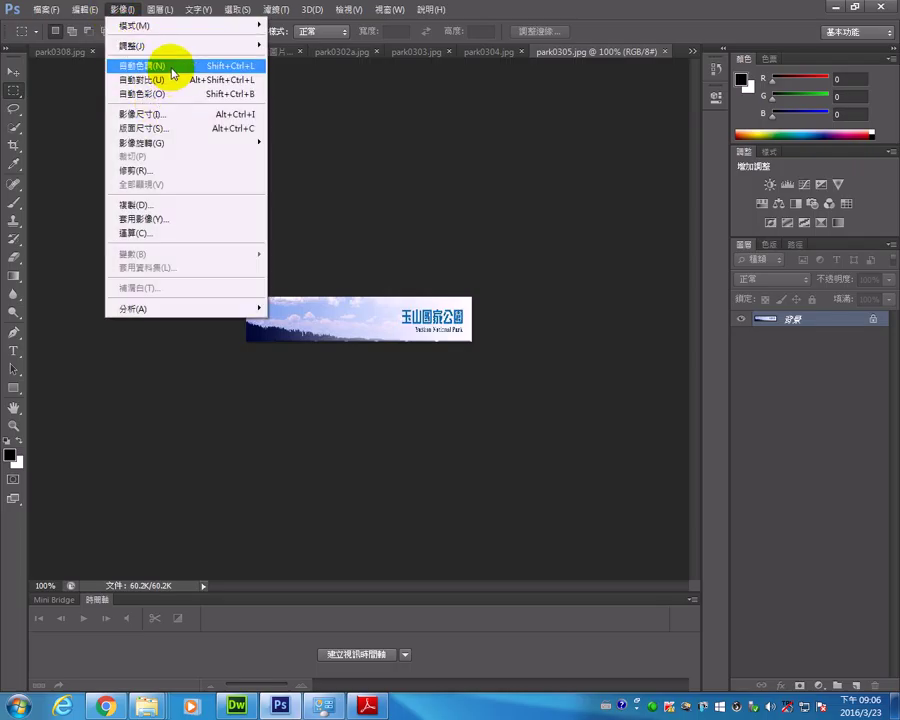
mouse_move(176, 50)
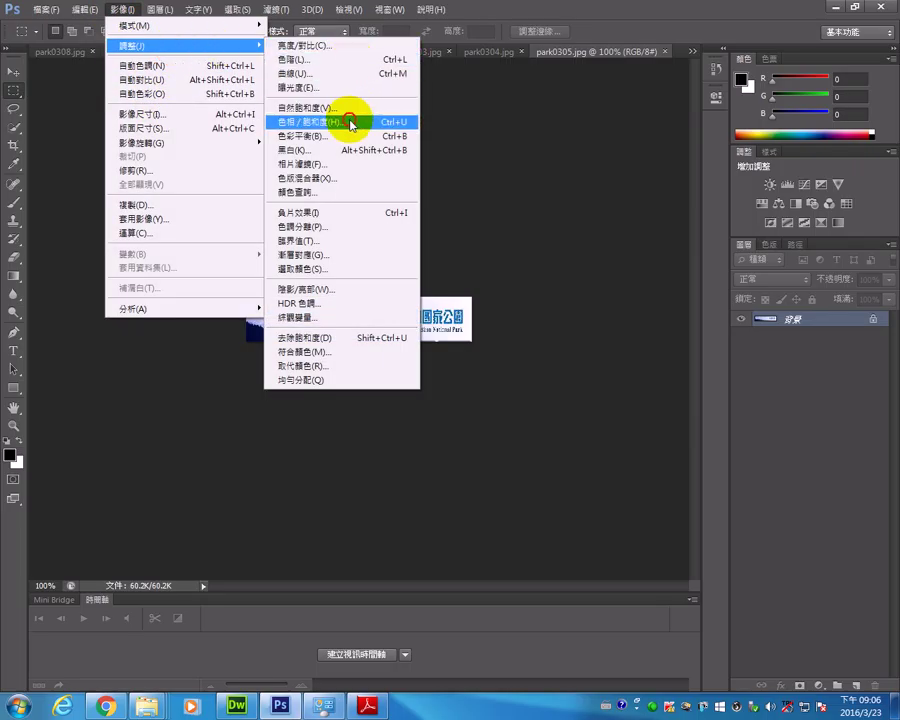
left_click(352, 122)
left_click(660, 371)
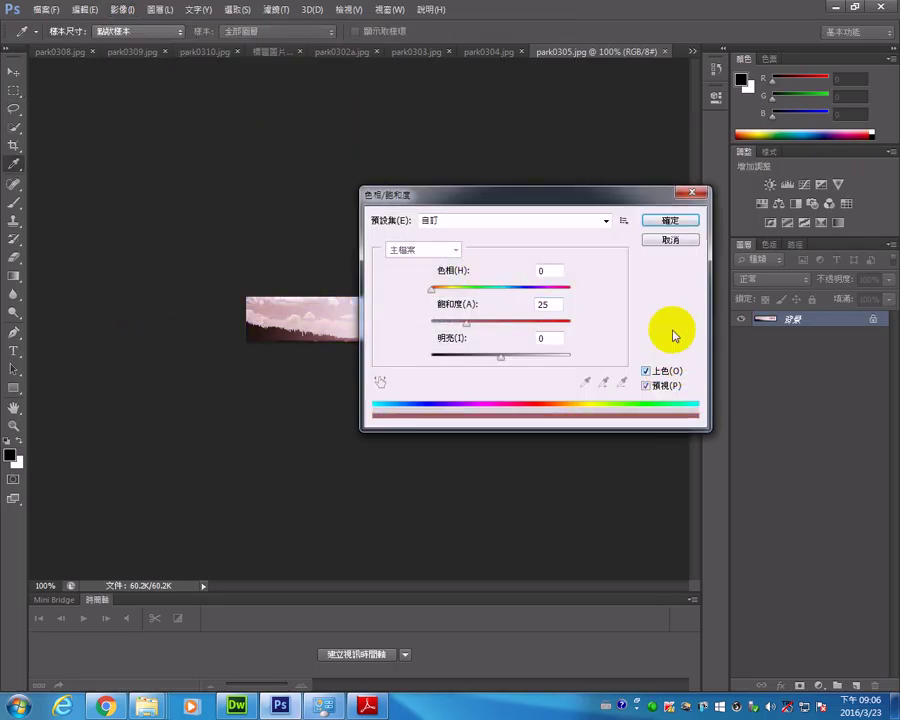
left_click(663, 218)
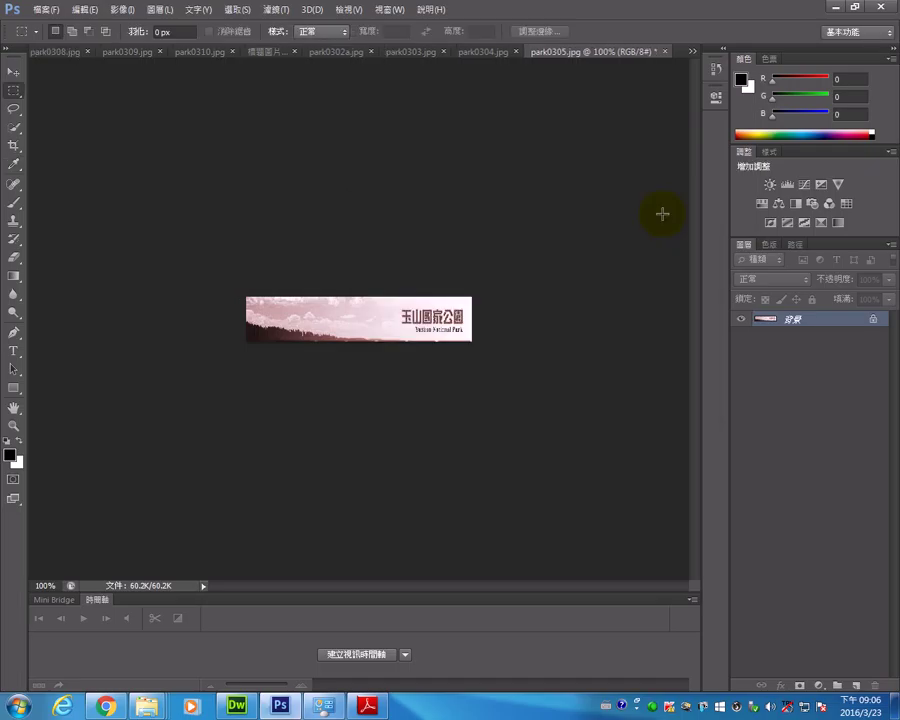
Save the recoloured park0305 image as a new JPEG named park0305a in the images folder at quality 10.
left_click(48, 9)
left_click(100, 186)
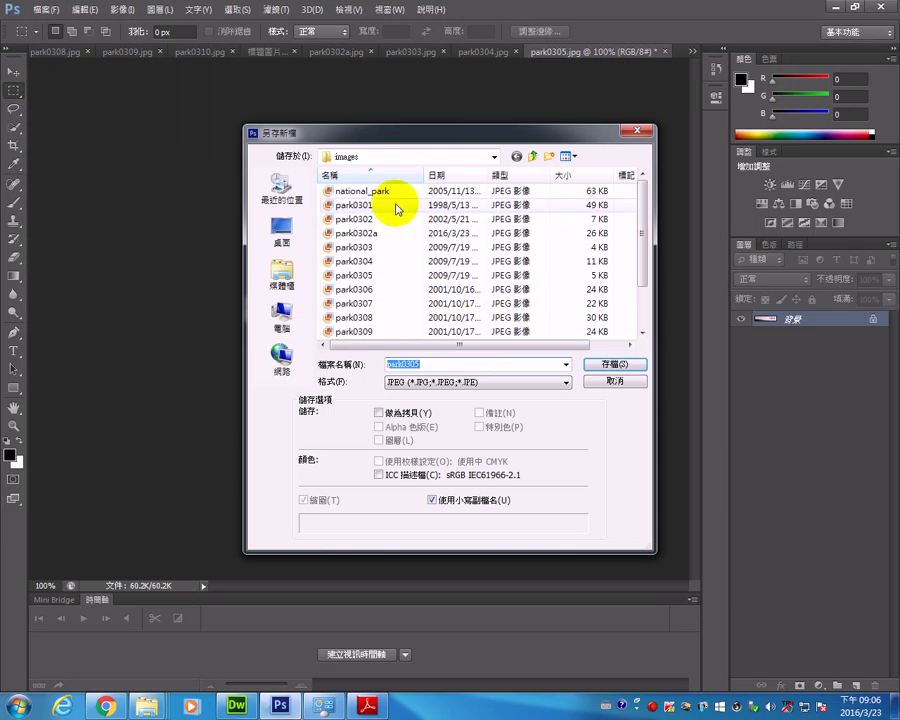
left_click(453, 364)
type("a")
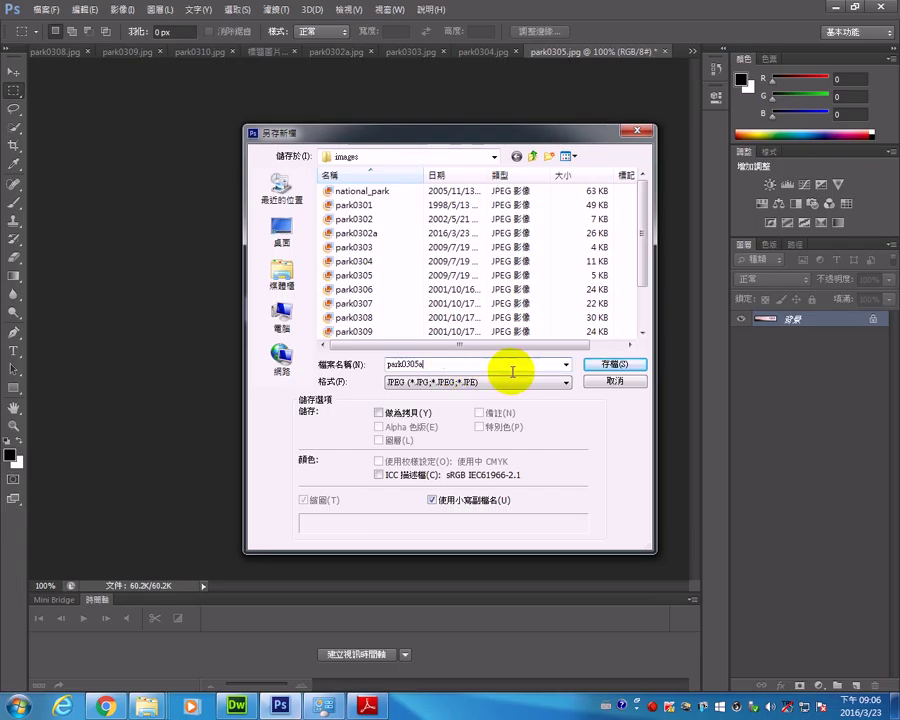
left_click(600, 364)
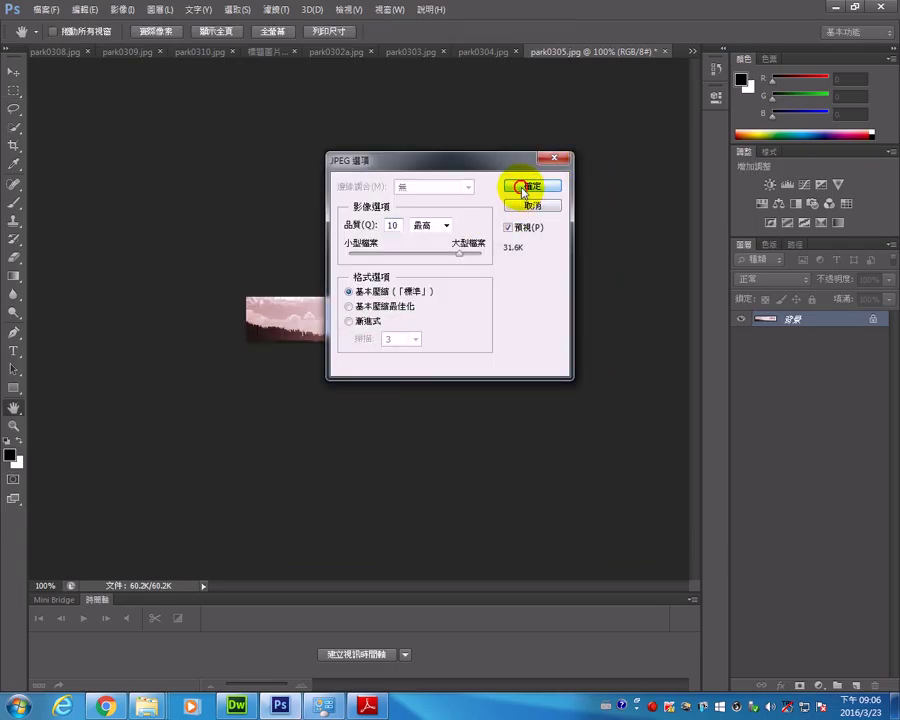
left_click(518, 188)
Save the recoloured park0304 image as a new JPEG named park0304a in the images folder at quality 10.
left_click(478, 57)
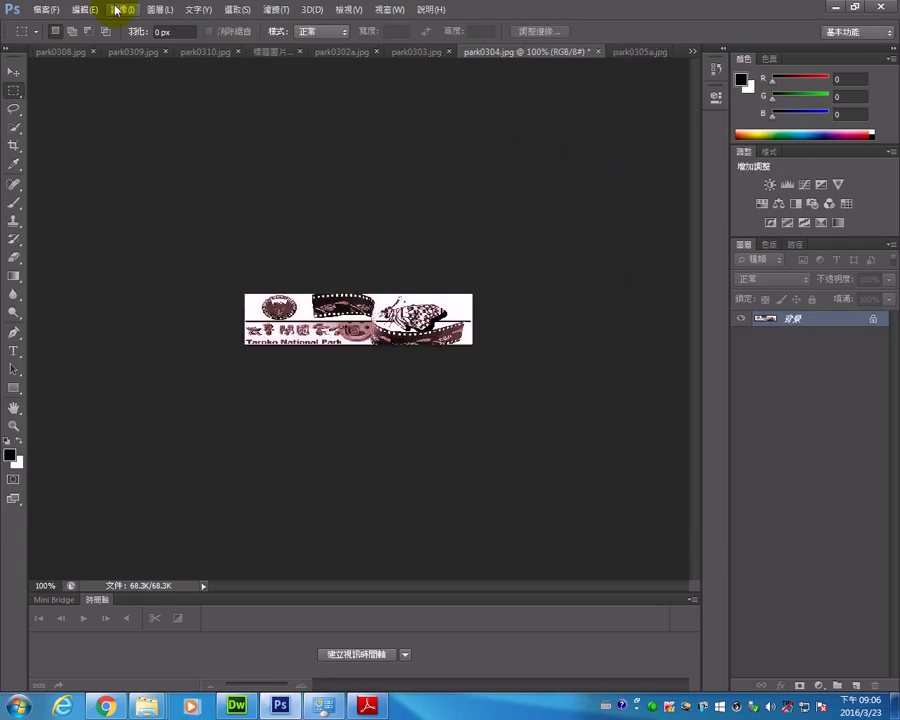
left_click(46, 9)
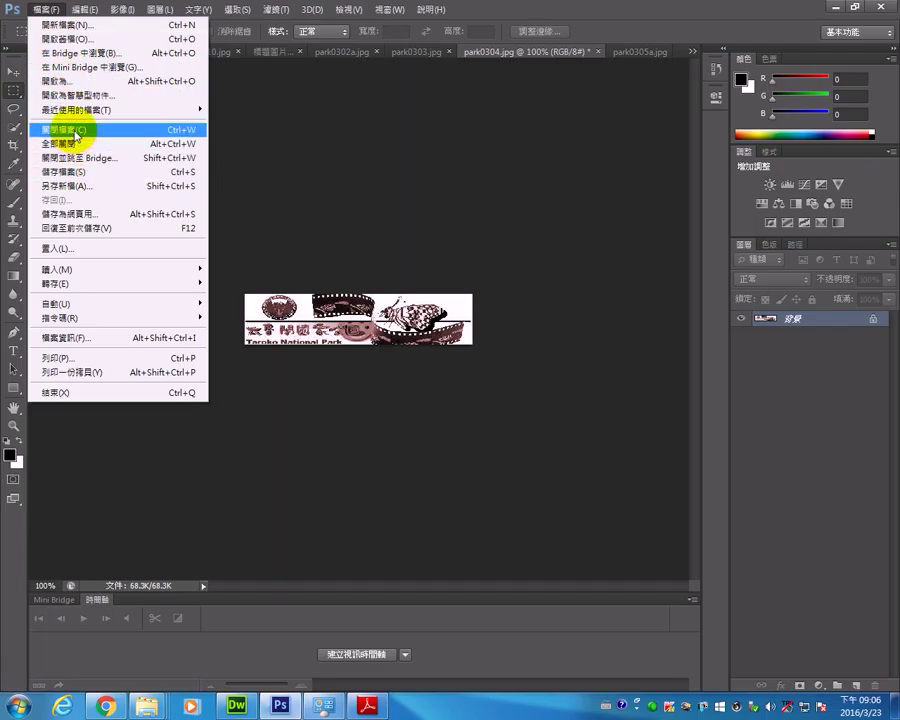
left_click(86, 186)
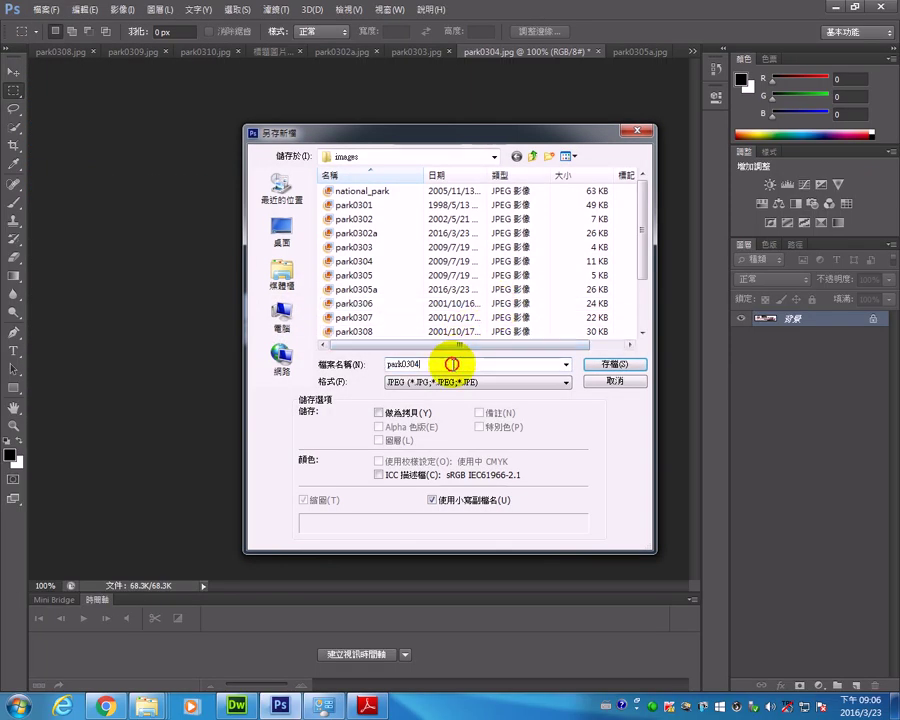
left_click(614, 364)
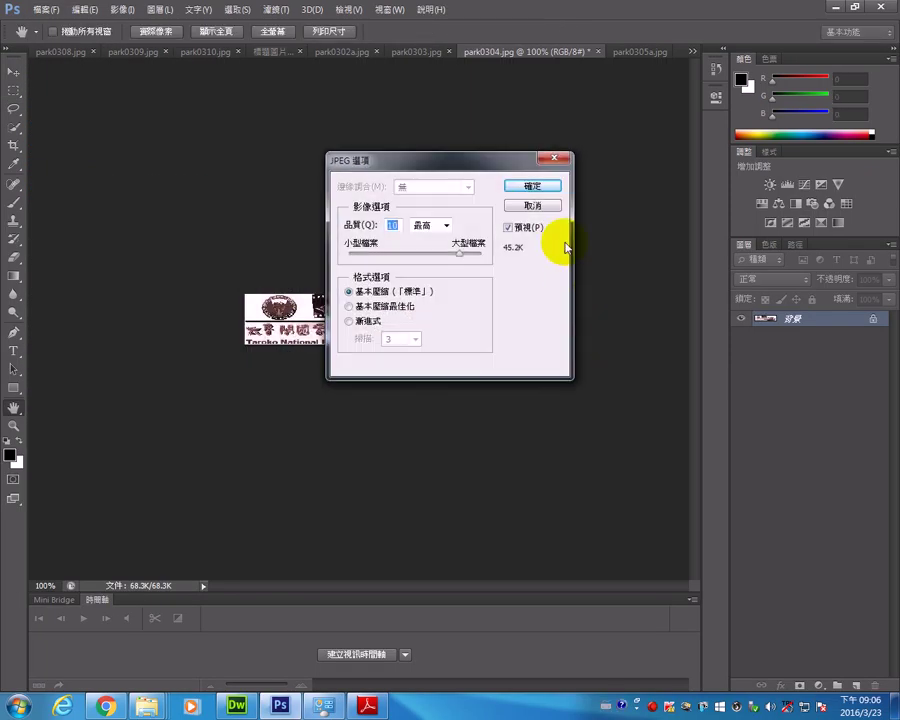
left_click(536, 186)
Save the recoloured park0303 image as a new JPEG named park0303a in the images folder at quality 10.
left_click(415, 52)
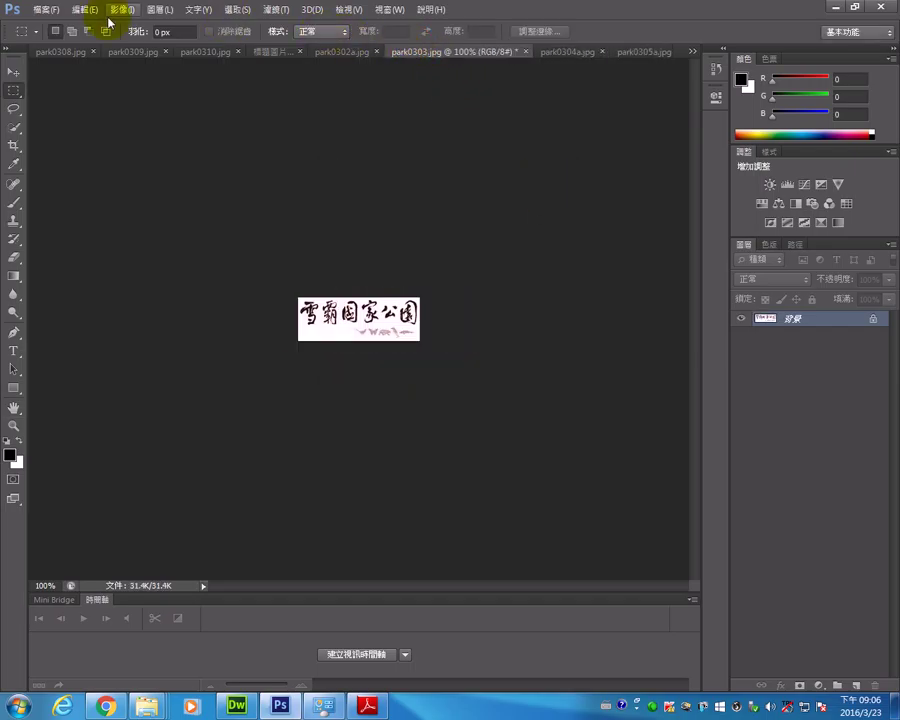
left_click(45, 9)
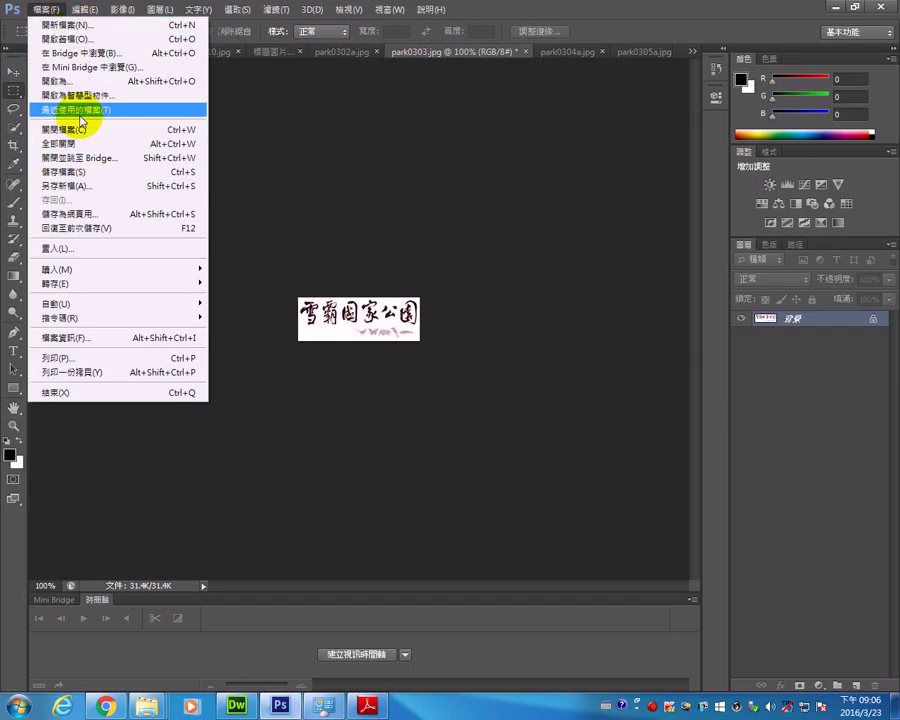
left_click(90, 186)
left_click(466, 364)
key("BackSpace")
type("4")
left_click(612, 362)
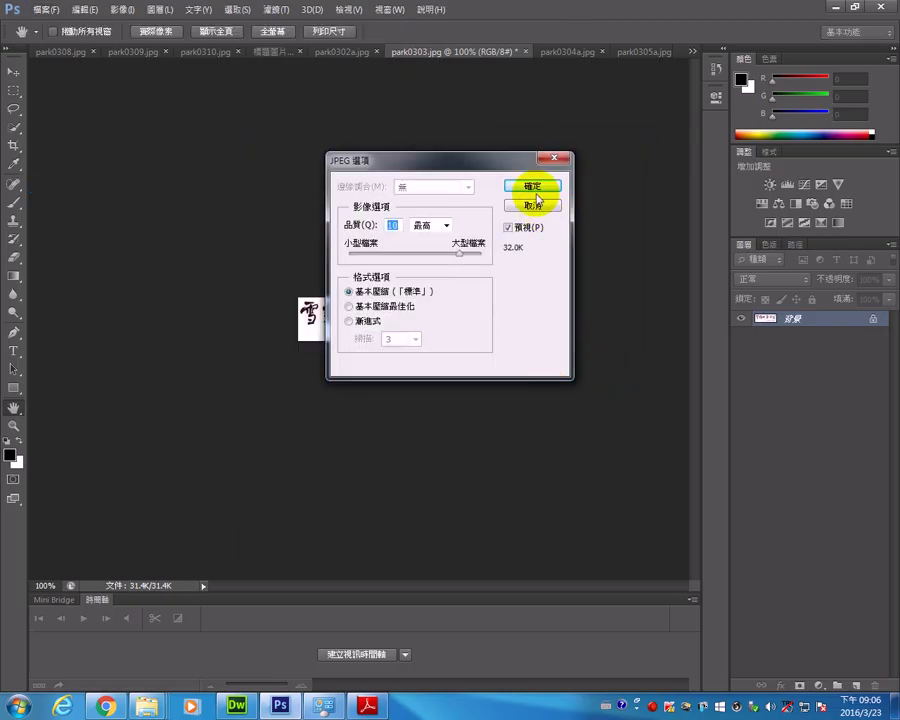
left_click(537, 186)
Look through the recoloured images park0302a, park0303a, park0304a and park0305a one after another.
left_click(355, 56)
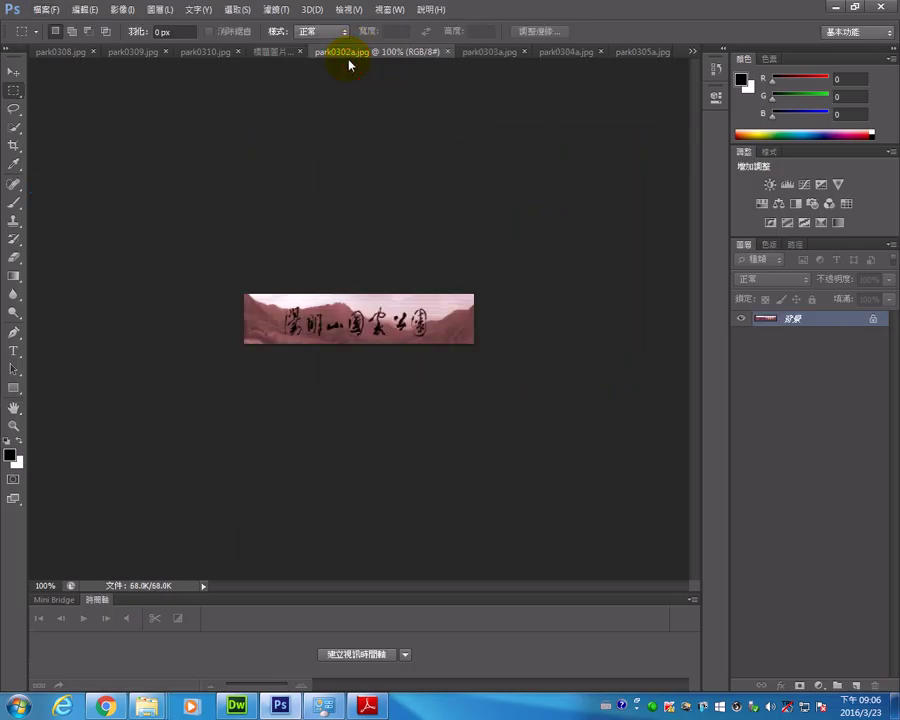
left_click(514, 55)
left_click(561, 54)
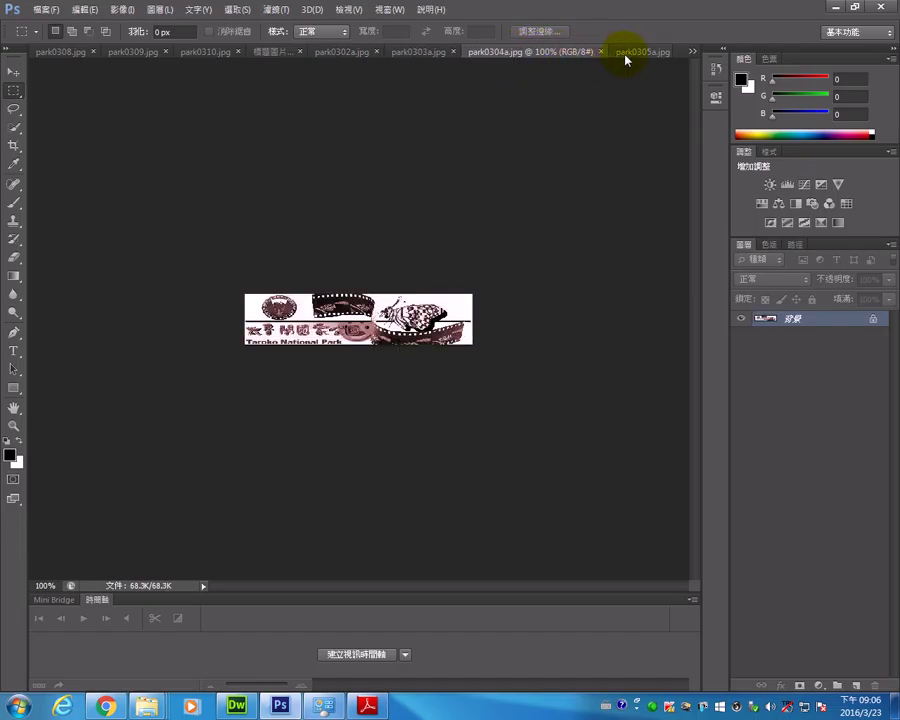
left_click(633, 56)
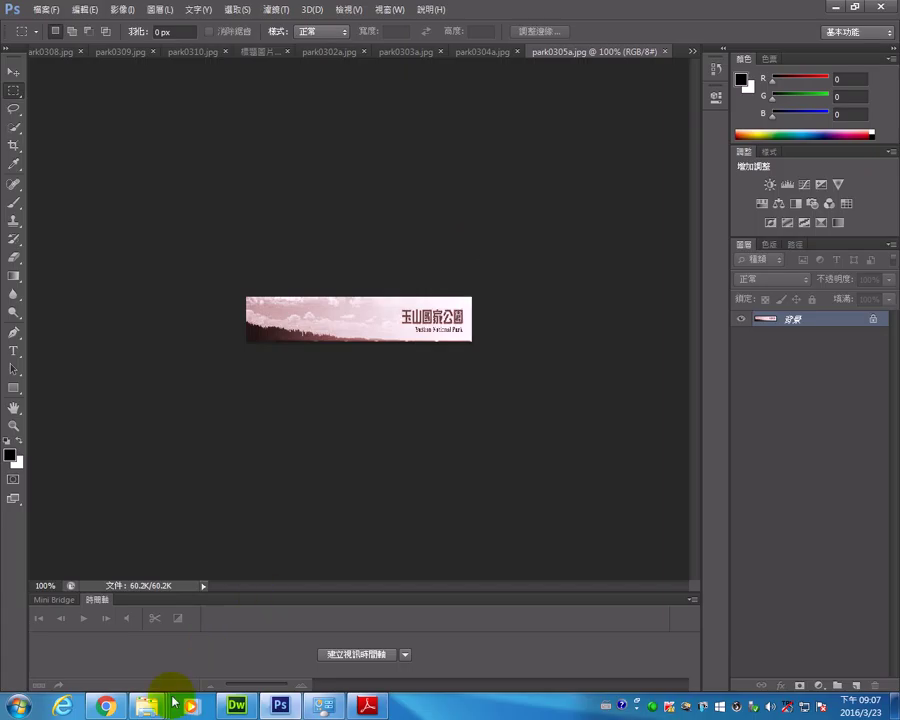
Switch to Dreamweaver, expand the images folder of site 104303 and refresh its file list.
left_click(236, 706)
left_click_drag(830, 106, 526, 96)
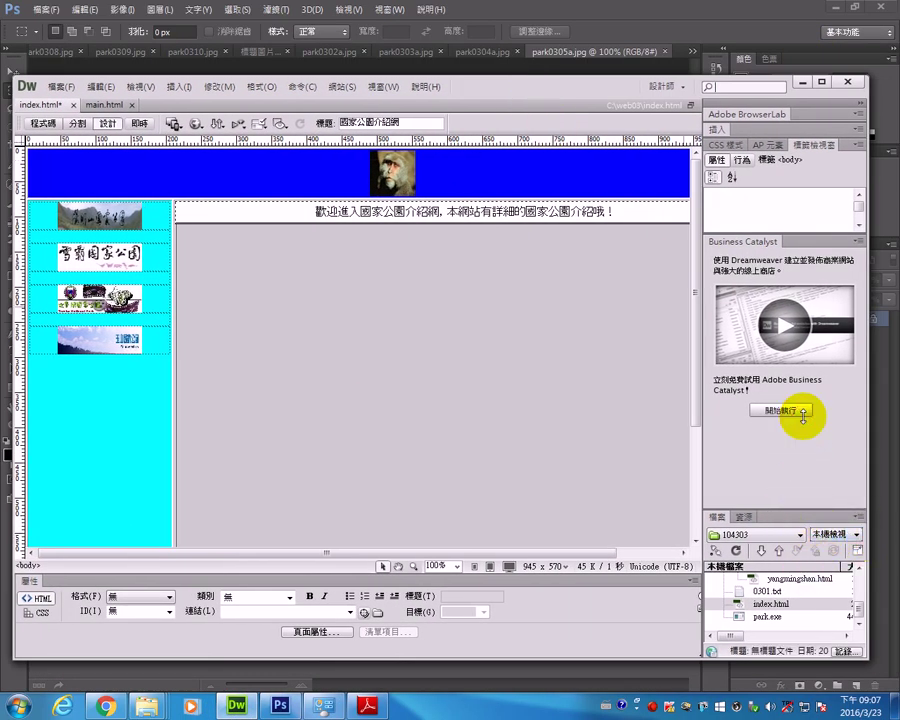
left_click_drag(803, 660, 800, 684)
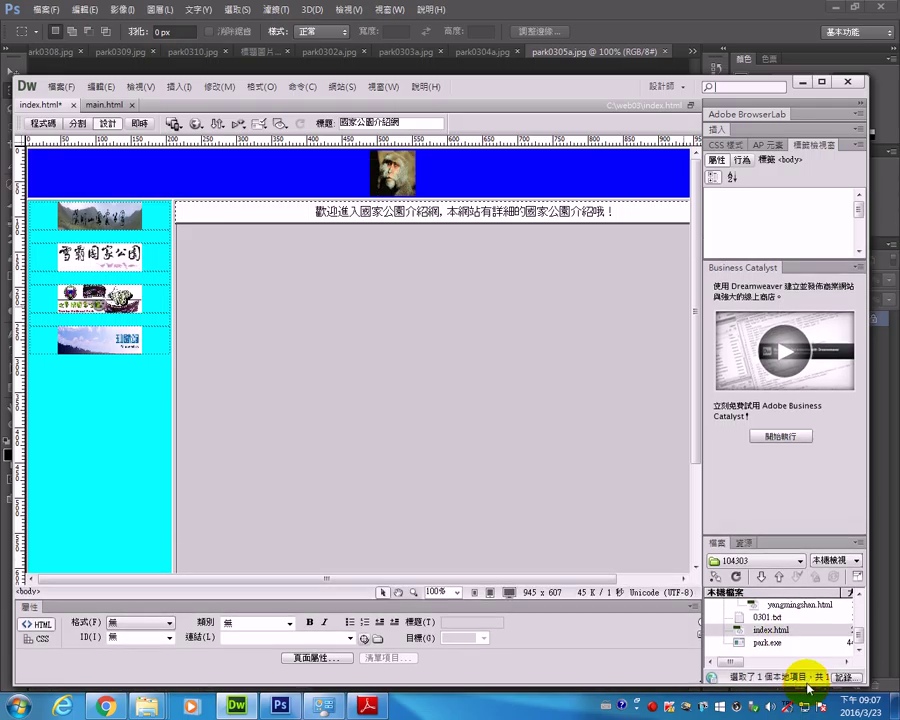
left_click_drag(852, 631, 858, 607)
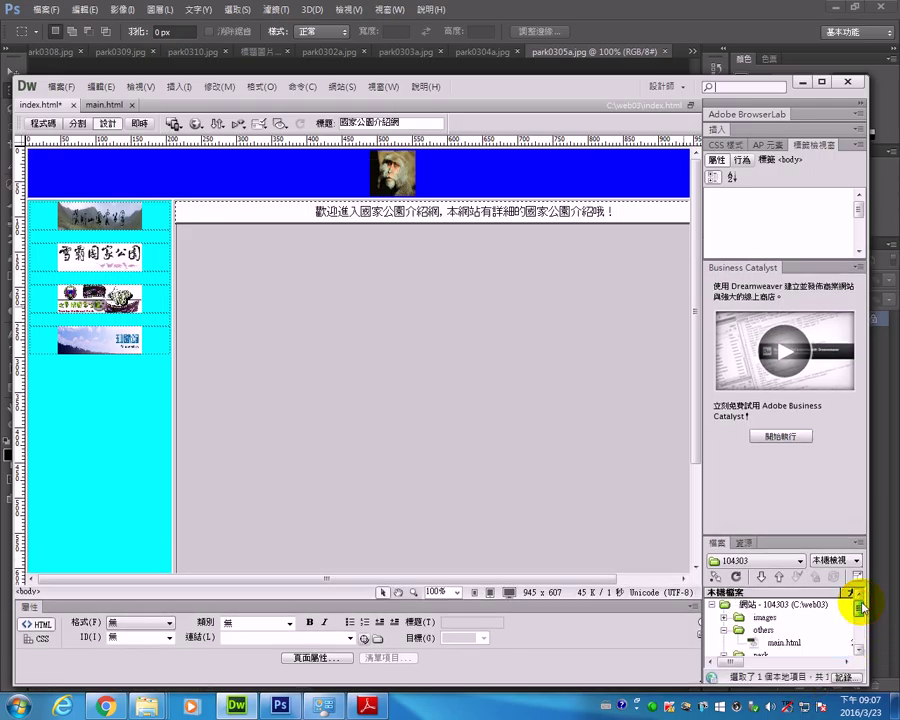
double_click(780, 618)
scroll(795, 625, "down", 1)
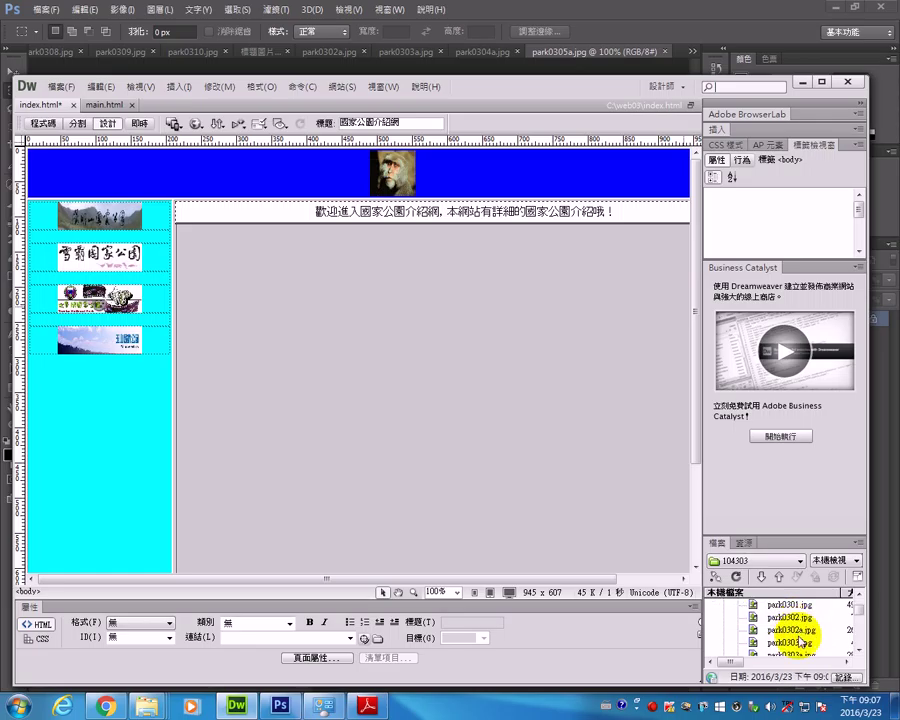
scroll(805, 632, "down", 2)
left_click(737, 579)
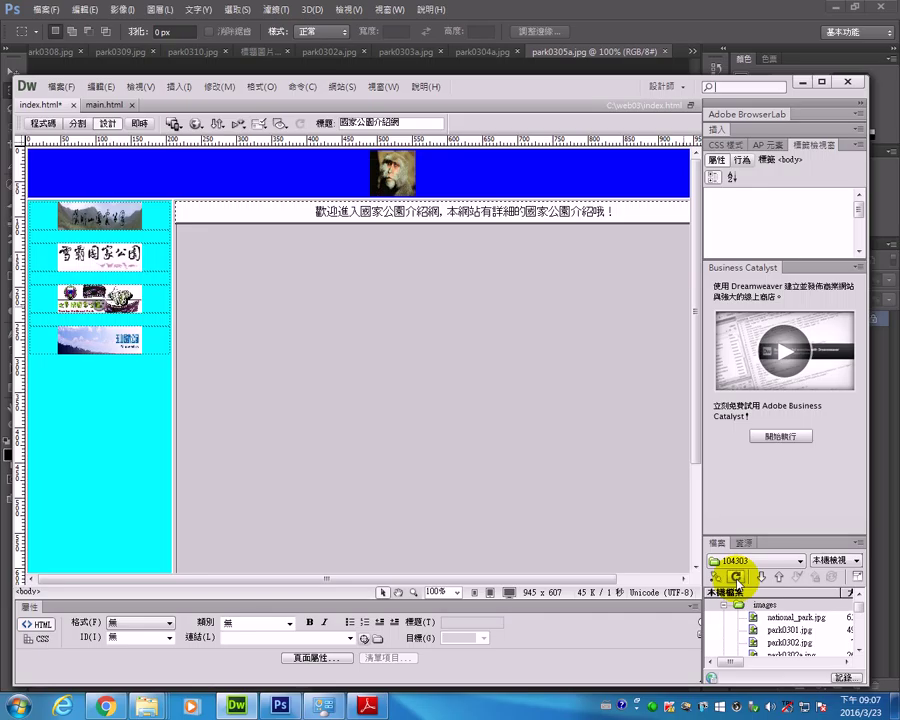
left_click(90, 213)
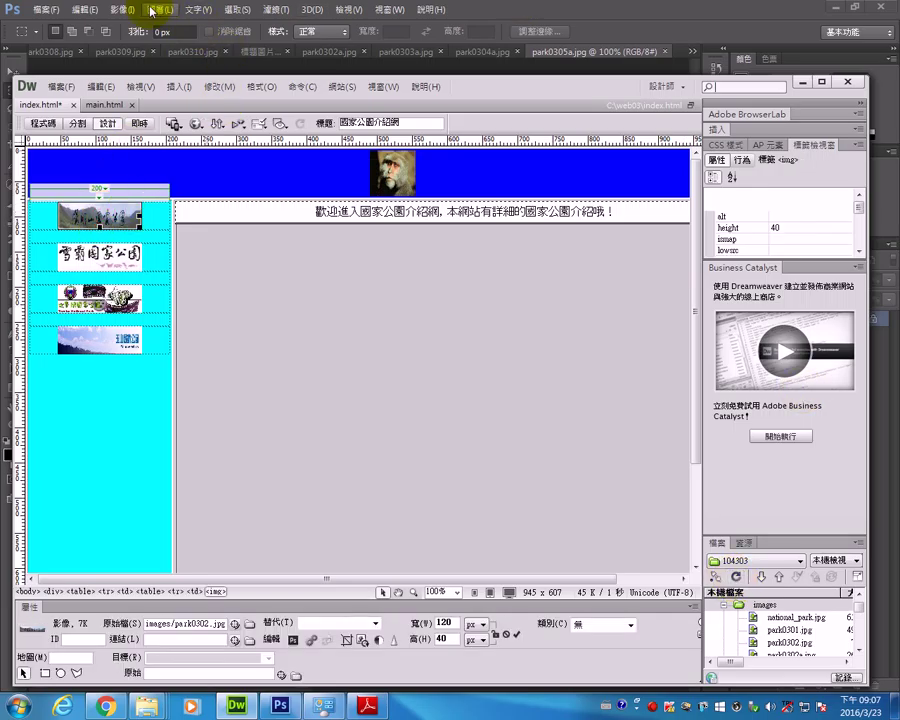
left_click(121, 10)
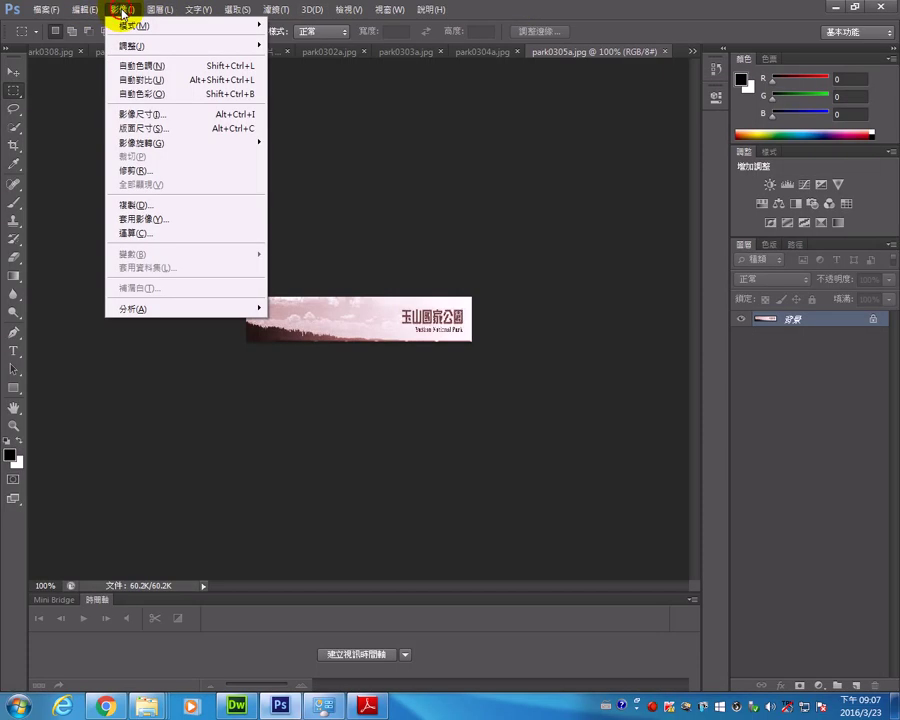
left_click(832, 8)
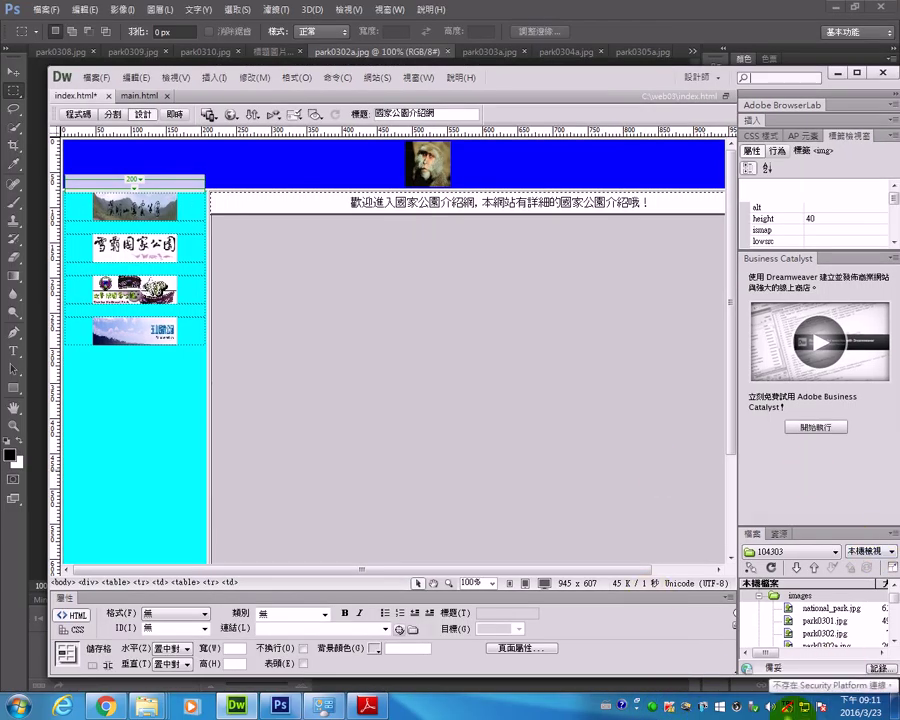
left_click(126, 225)
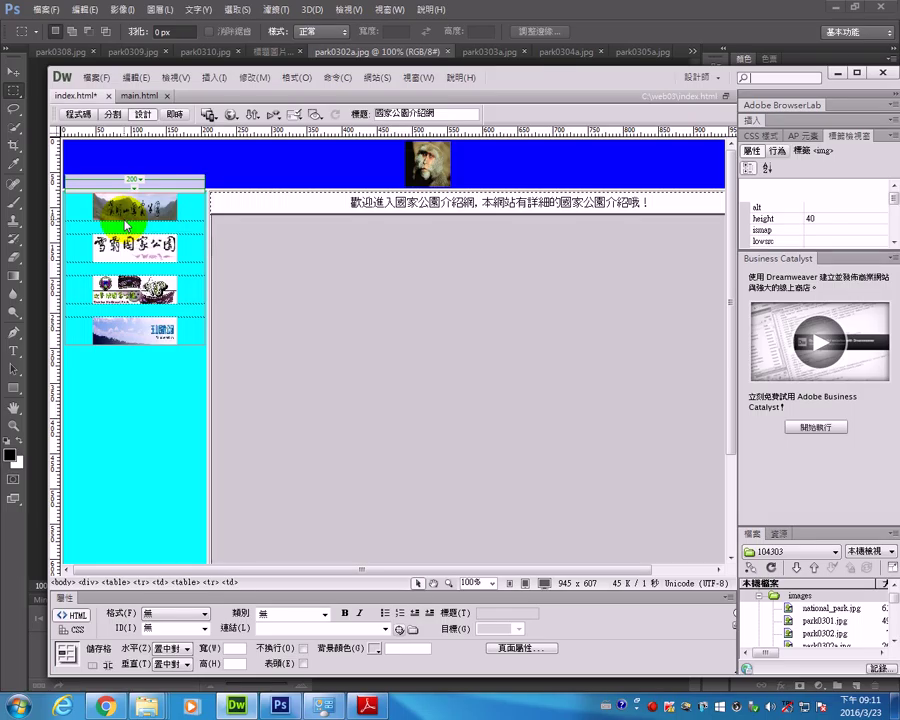
left_click(407, 166)
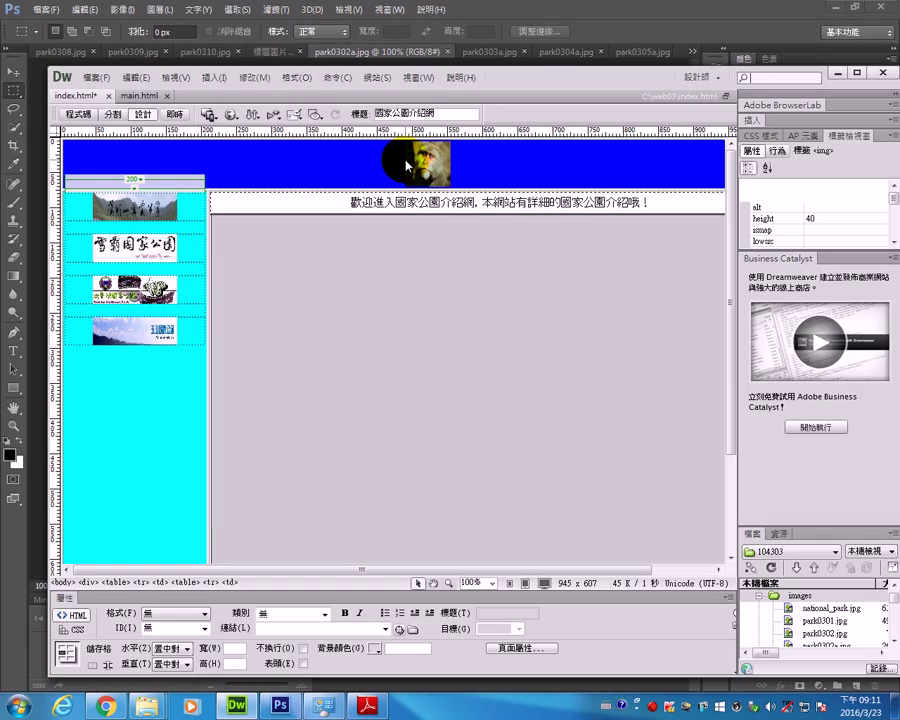
mouse_move(407, 166)
left_mouse_down()
mouse_move(275, 157)
mouse_move(135, 212)
left_mouse_up()
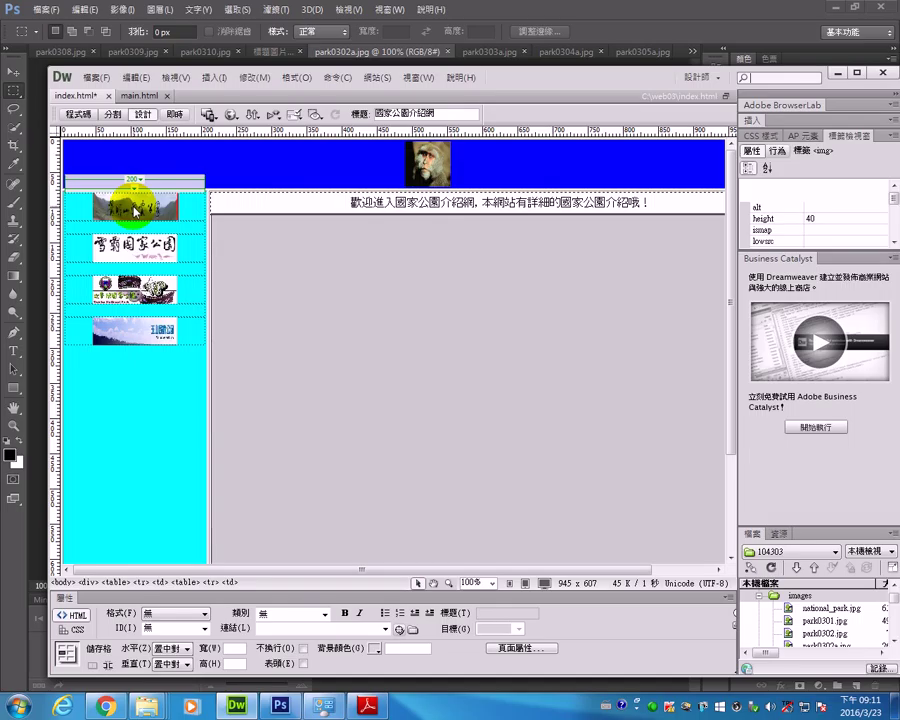
left_click_drag(208, 190, 208, 190)
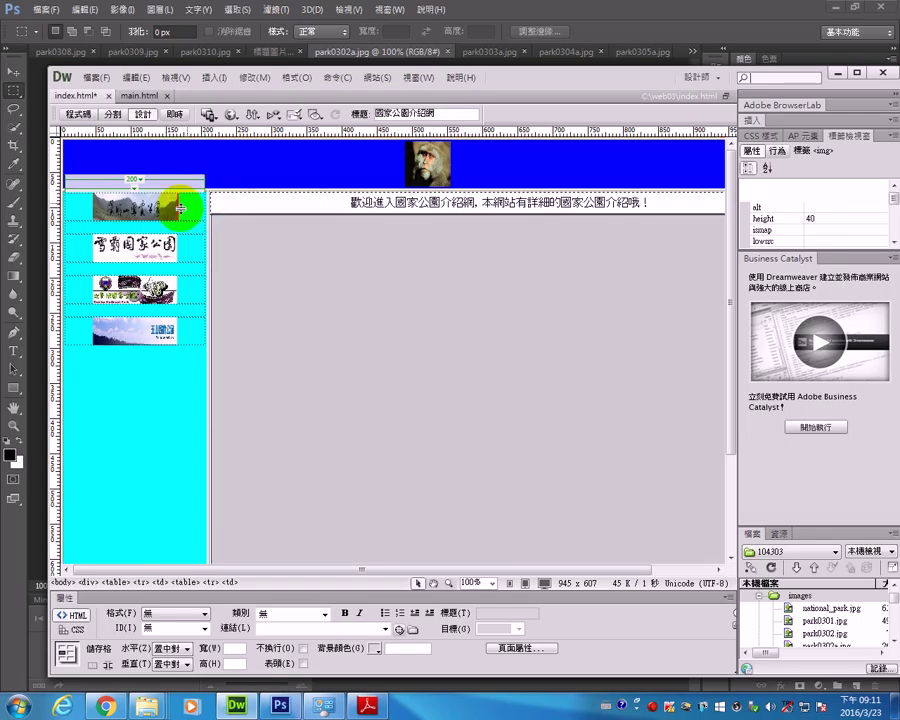
Insert a rollover image in the second row of the menu table, with images/park0302.jpg as original and images/park0302a.jpg as rollover image.
left_click(111, 158)
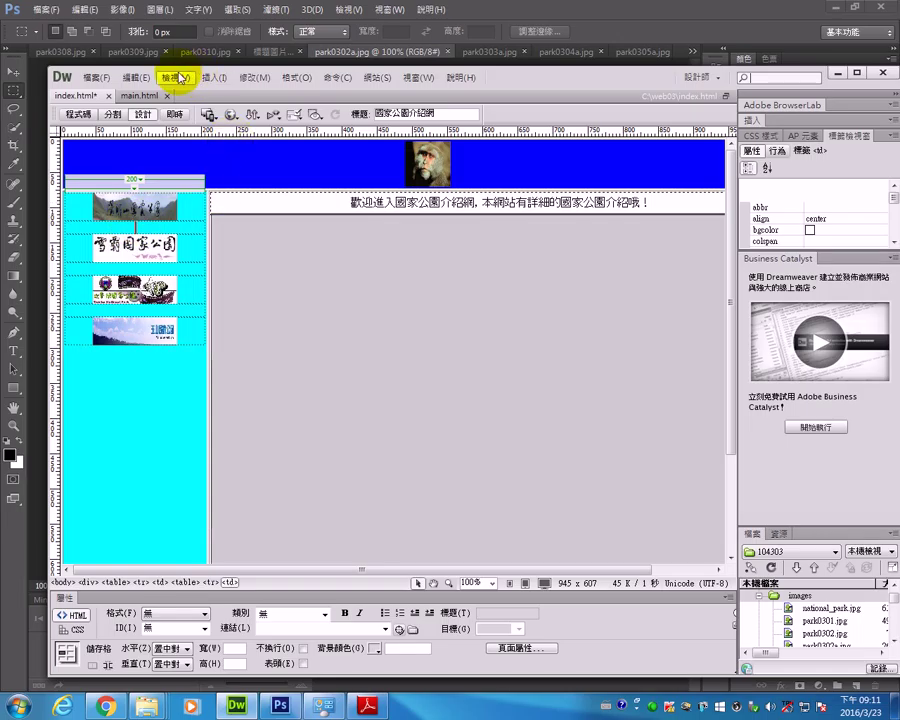
left_click(145, 78)
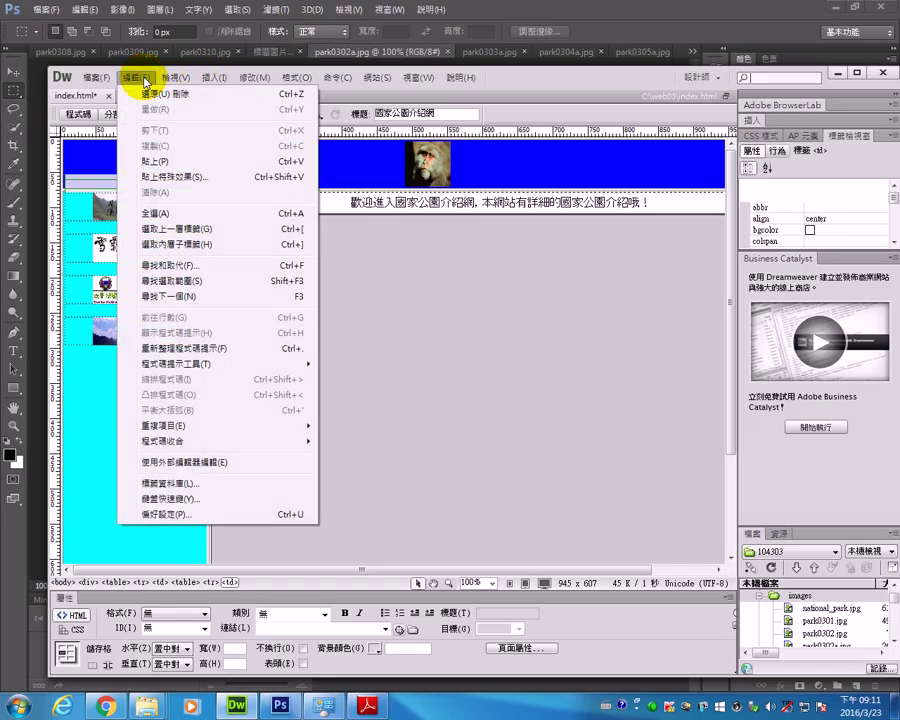
mouse_move(208, 77)
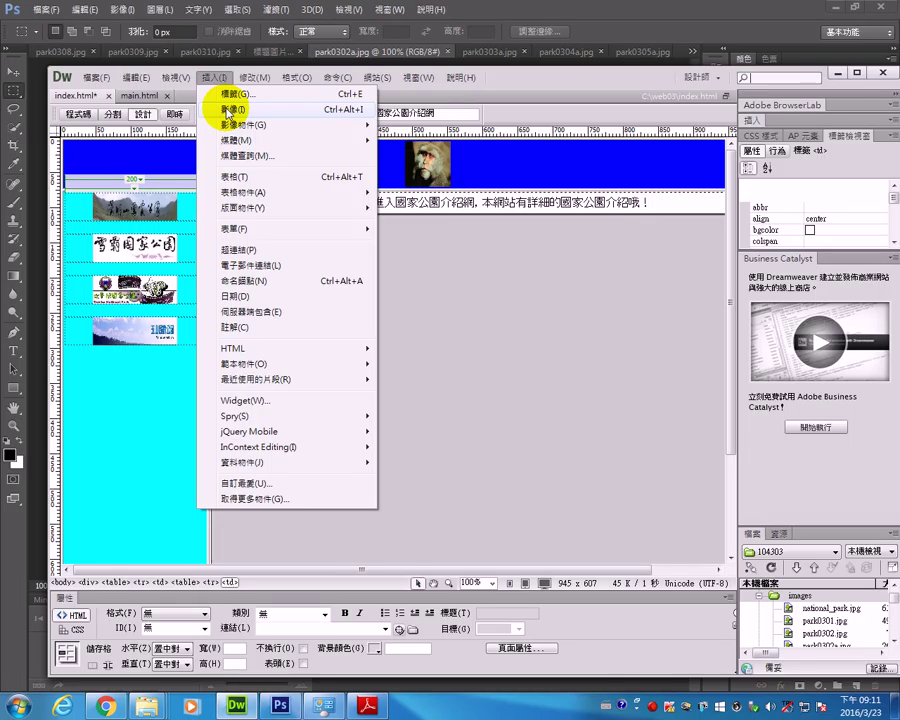
mouse_move(232, 128)
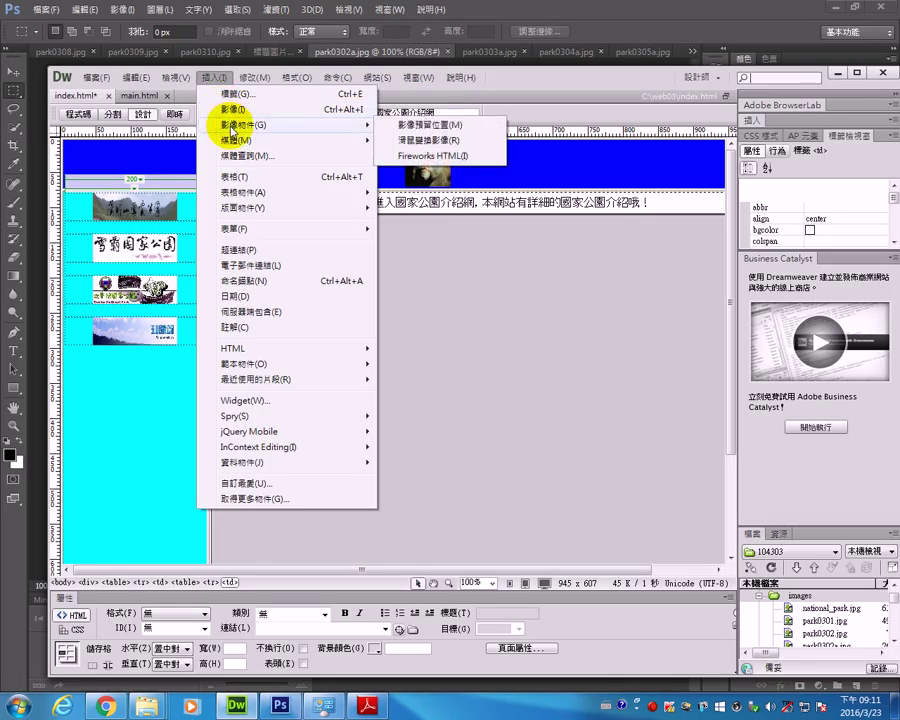
left_click(443, 142)
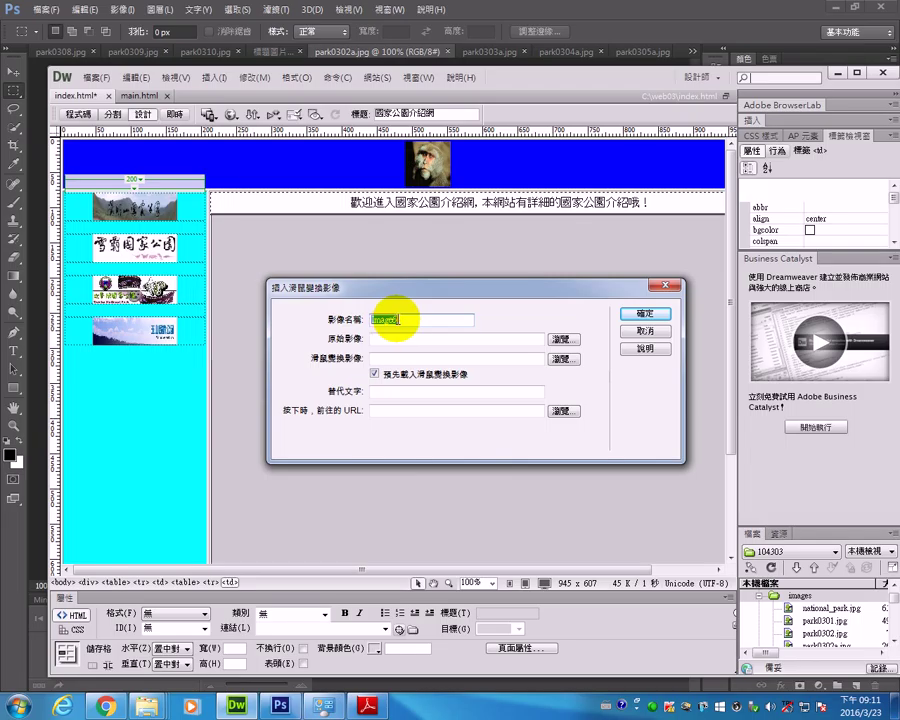
left_click(568, 341)
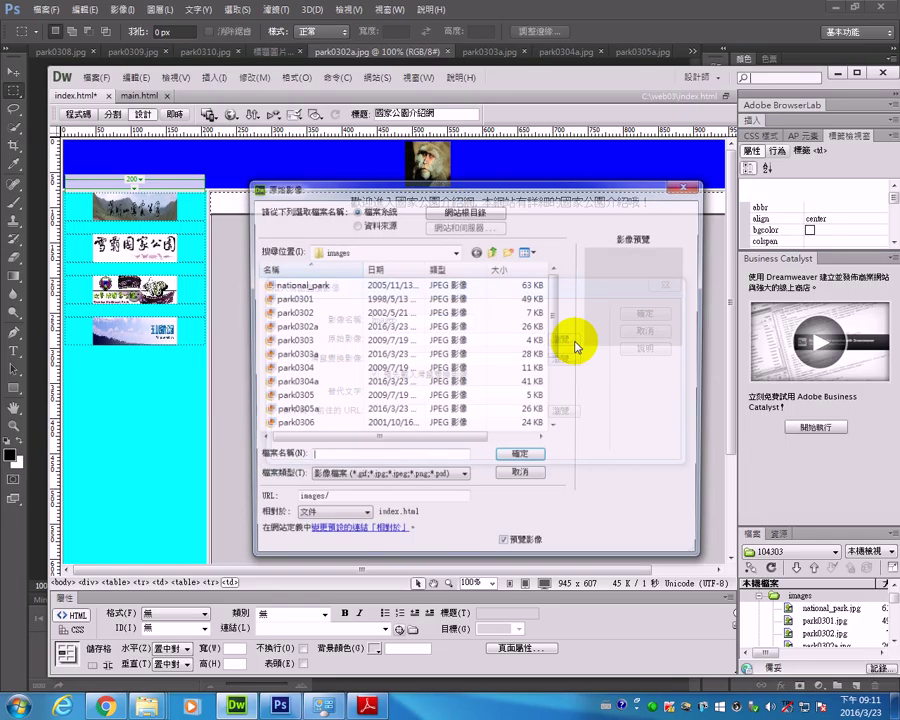
left_click(322, 313)
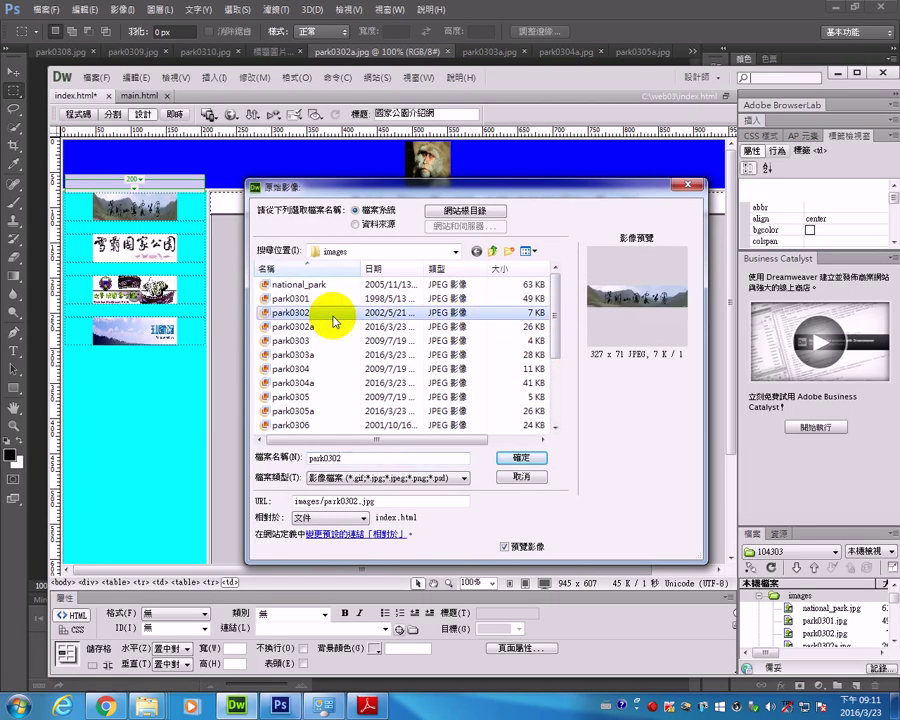
left_click(531, 468)
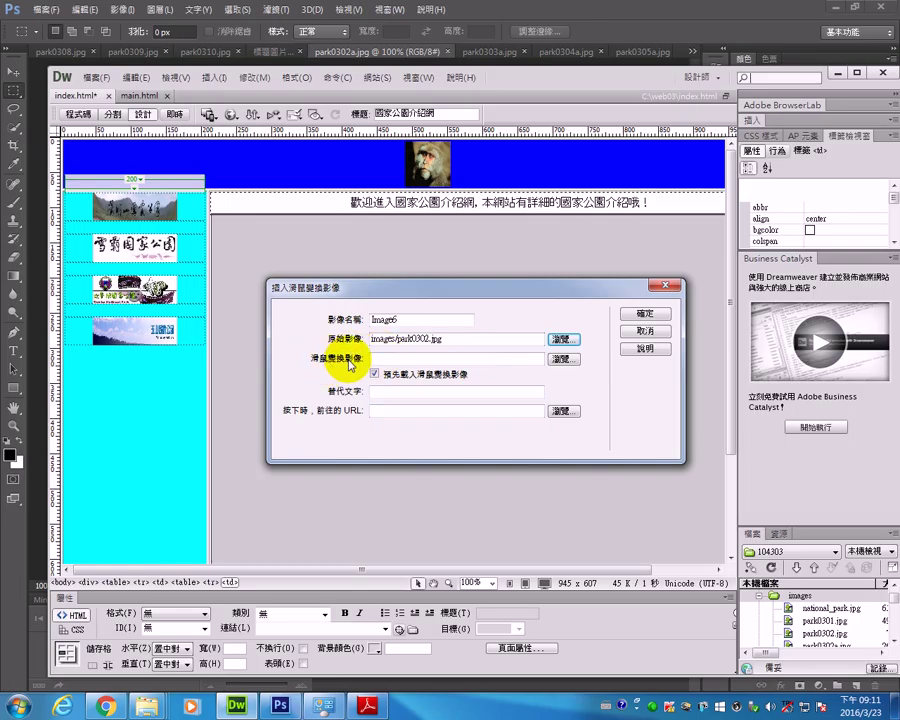
left_click(570, 360)
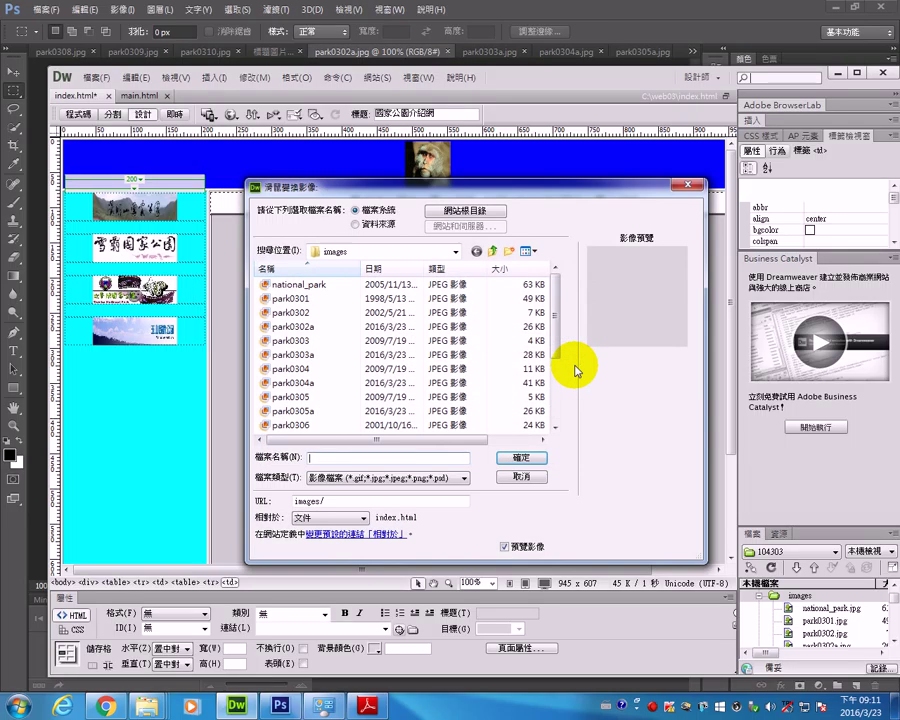
left_click(350, 327)
left_click(517, 458)
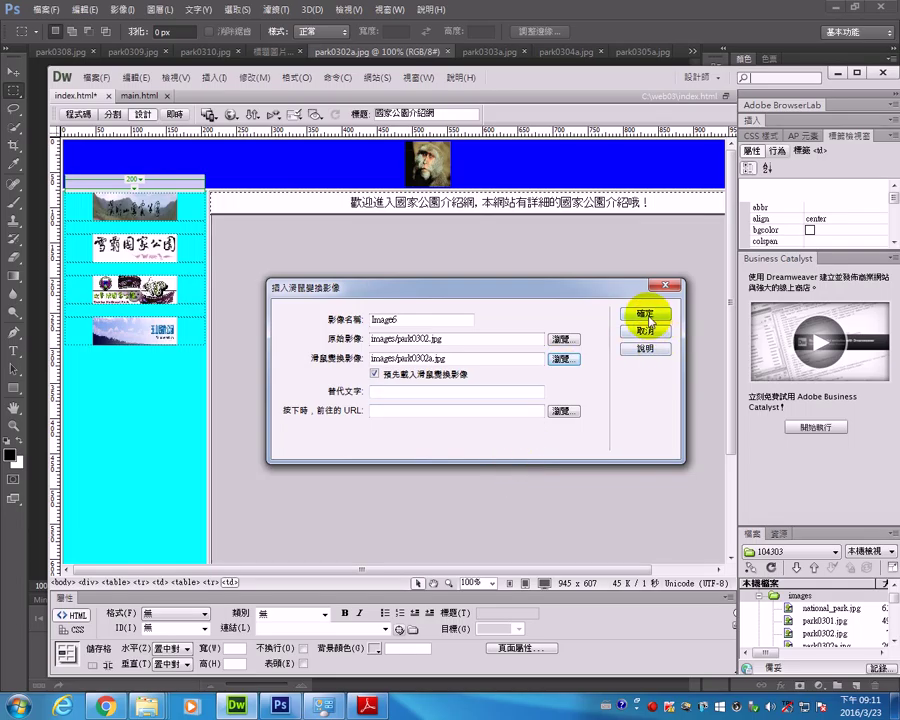
left_click(646, 316)
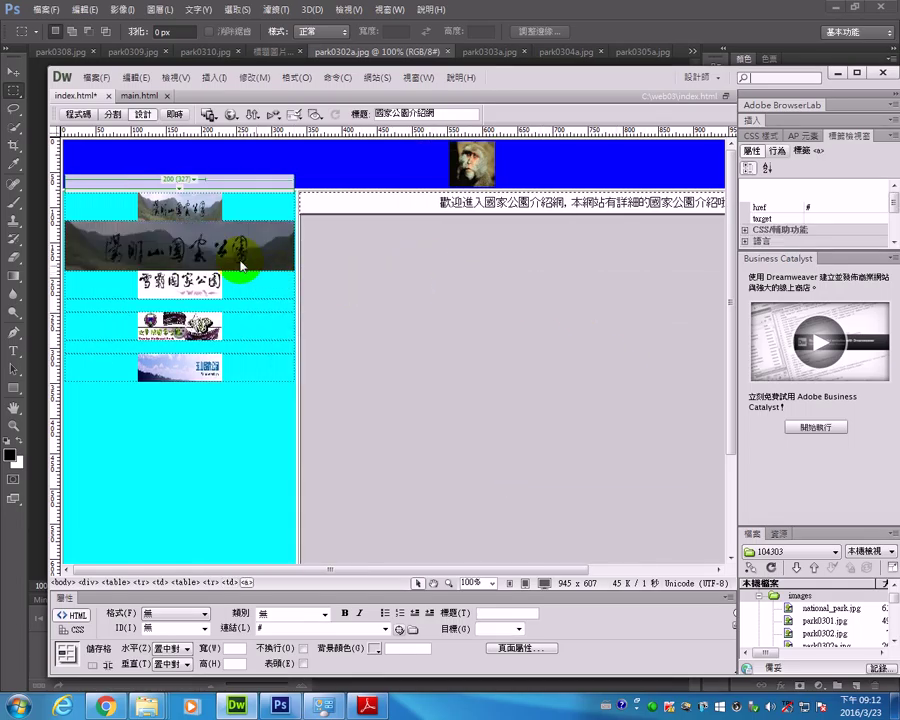
left_click(168, 245)
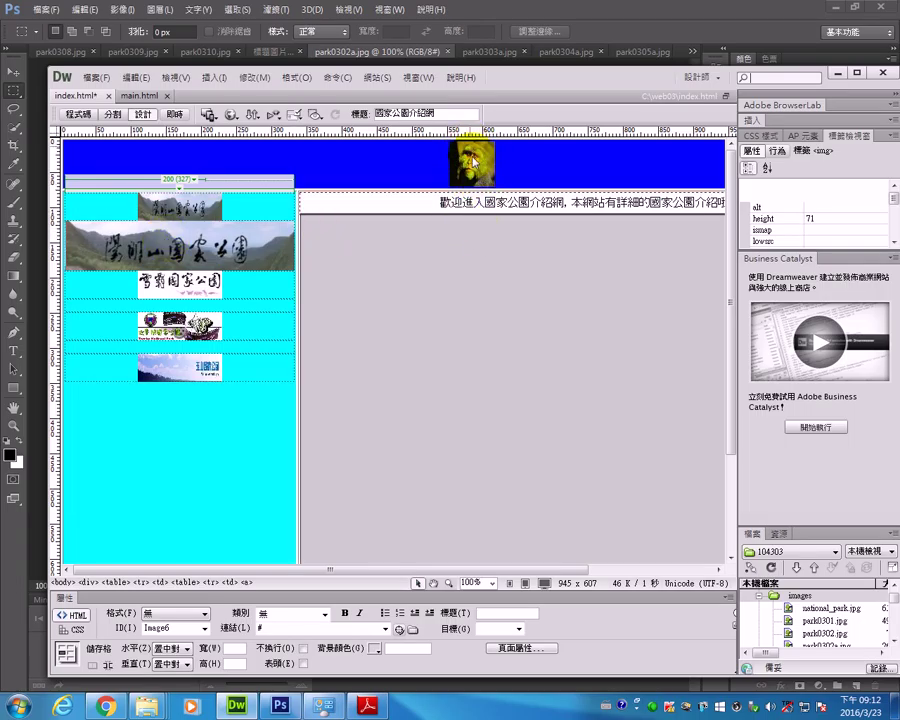
Check the PDF requirements for the menu area and the yangmingshan and sheipa pages in Reader, and return to Dreamweaver.
left_click(366, 706)
left_click_drag(230, 244, 365, 244)
left_click_drag(88, 265, 211, 265)
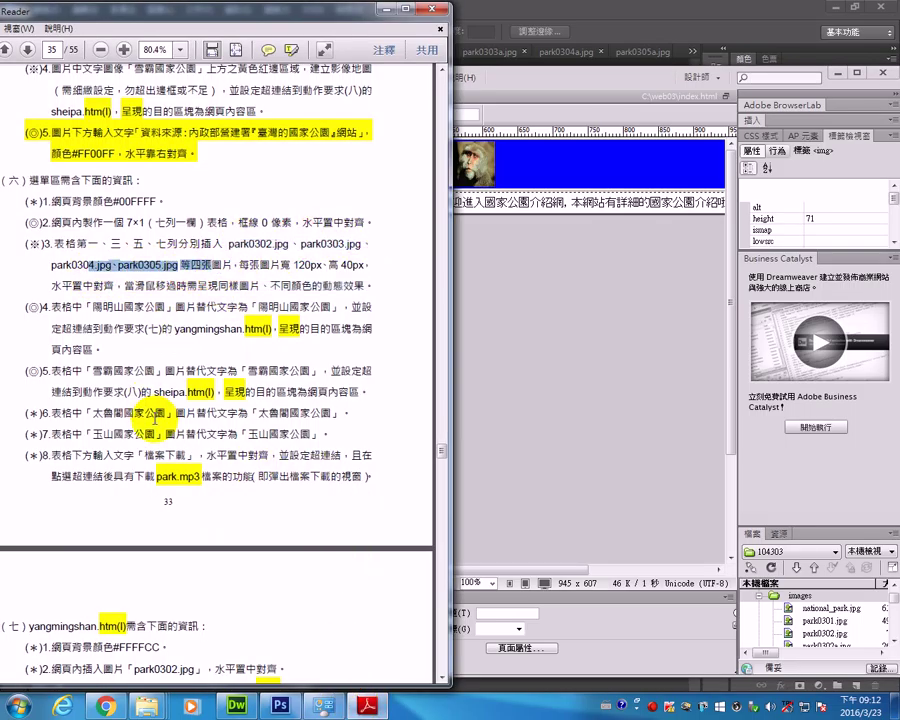
scroll(147, 400, "down", 8)
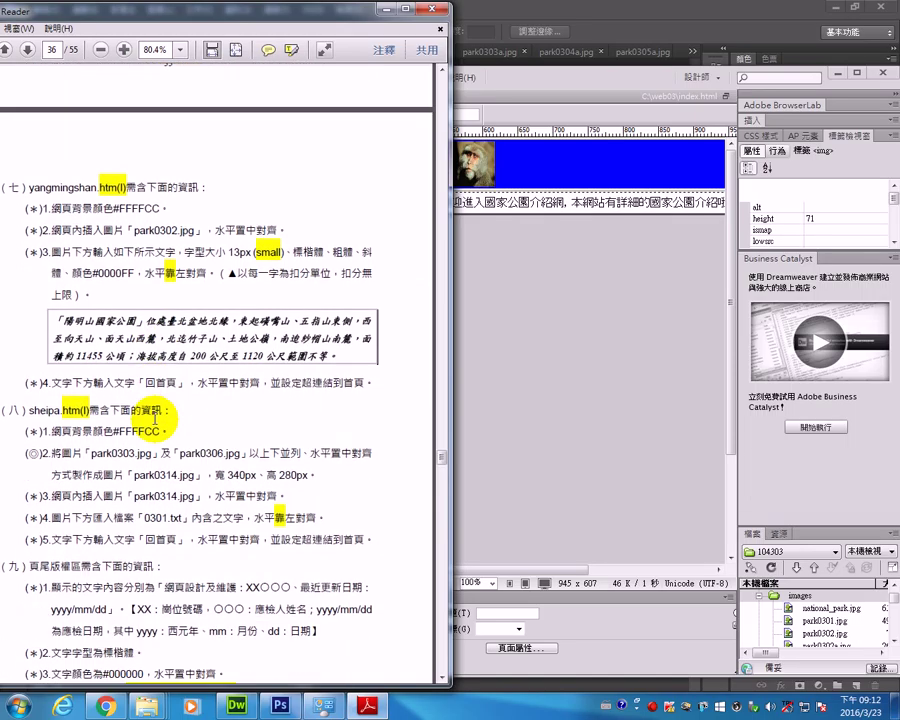
left_click_drag(112, 453, 151, 453)
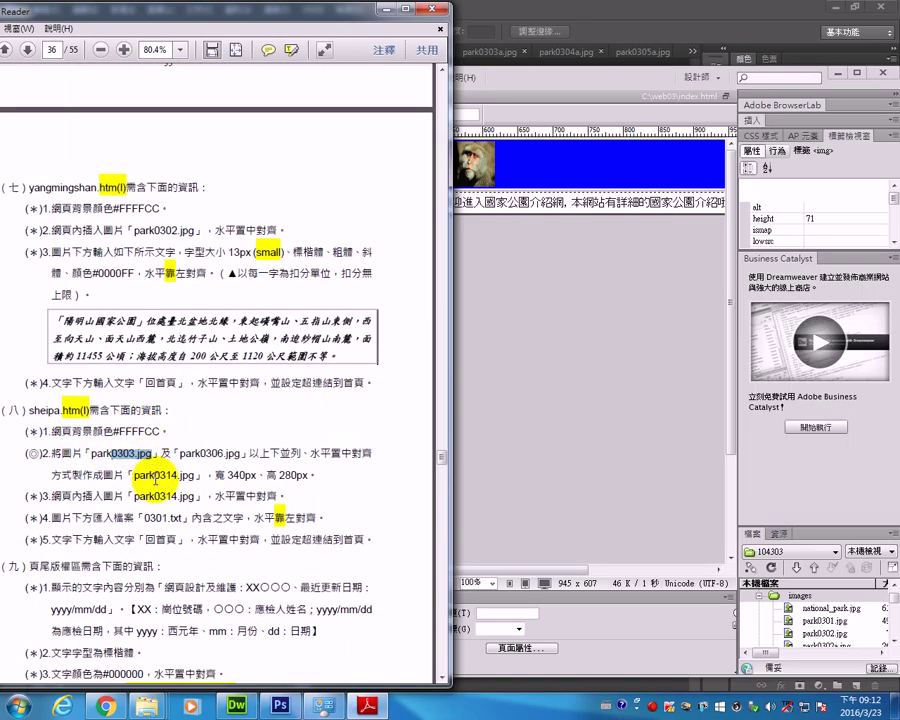
scroll(200, 455, "up", 3)
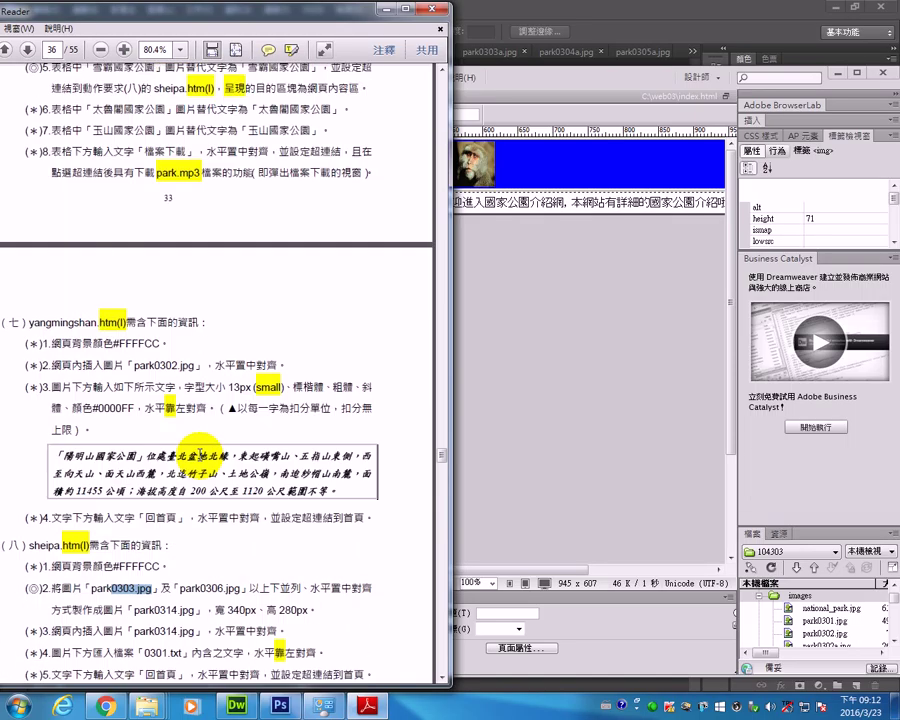
left_click_drag(147, 365, 195, 365)
scroll(240, 470, "up", 4)
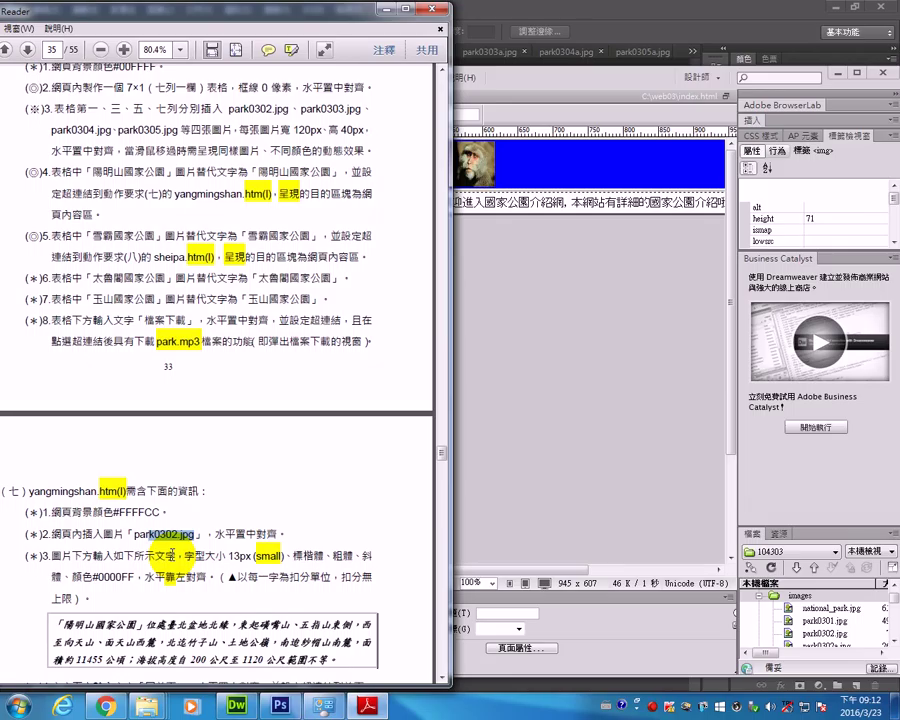
left_click(634, 86)
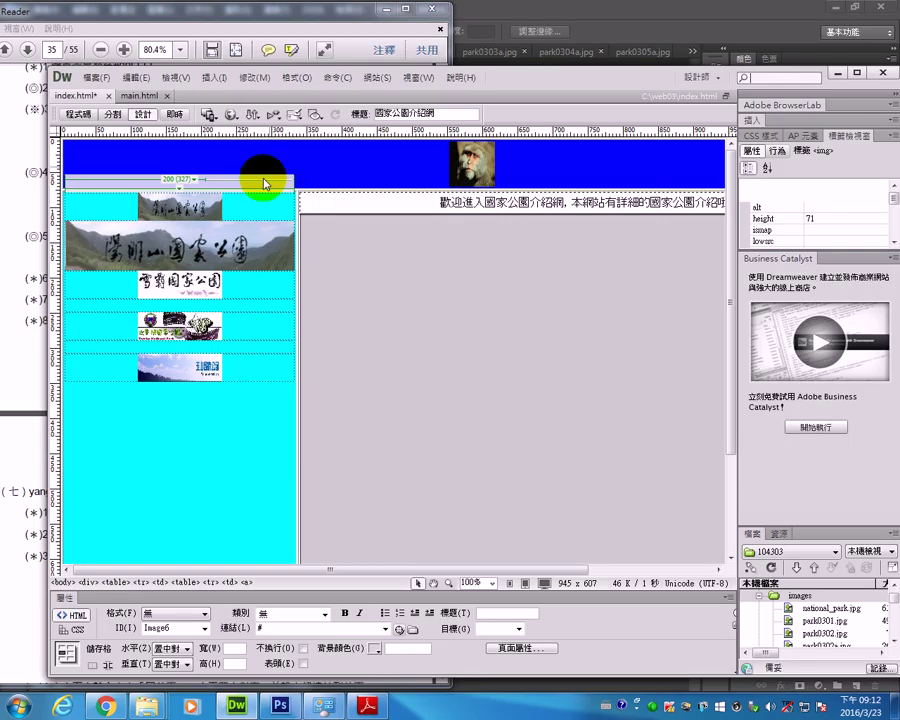
Delete the plain park0302 image from the first row of the menu table and move the park0302 rollover image into that row.
left_click(192, 212)
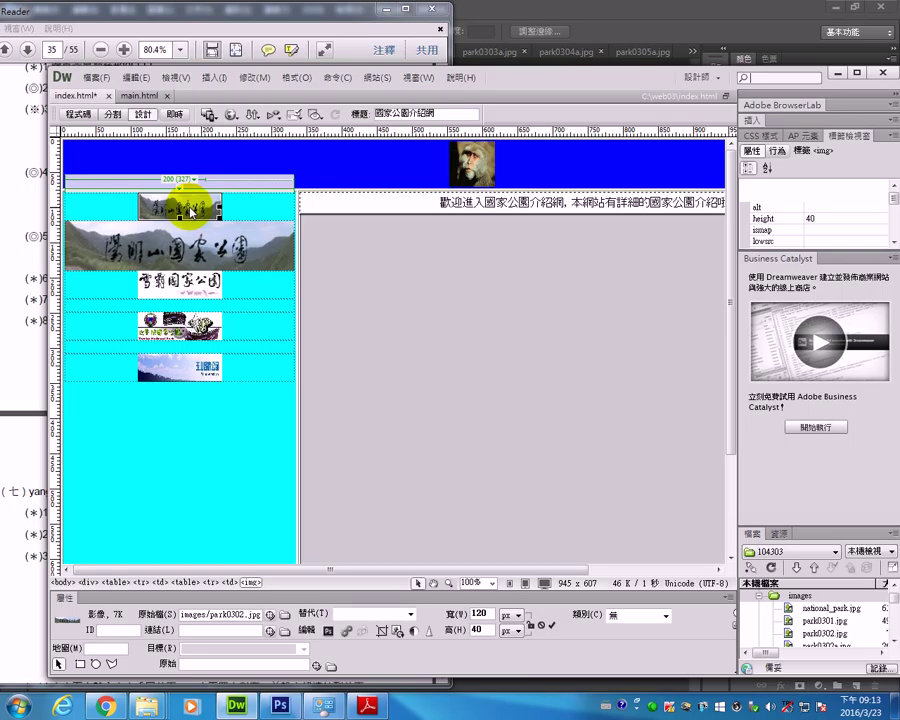
left_click(258, 249)
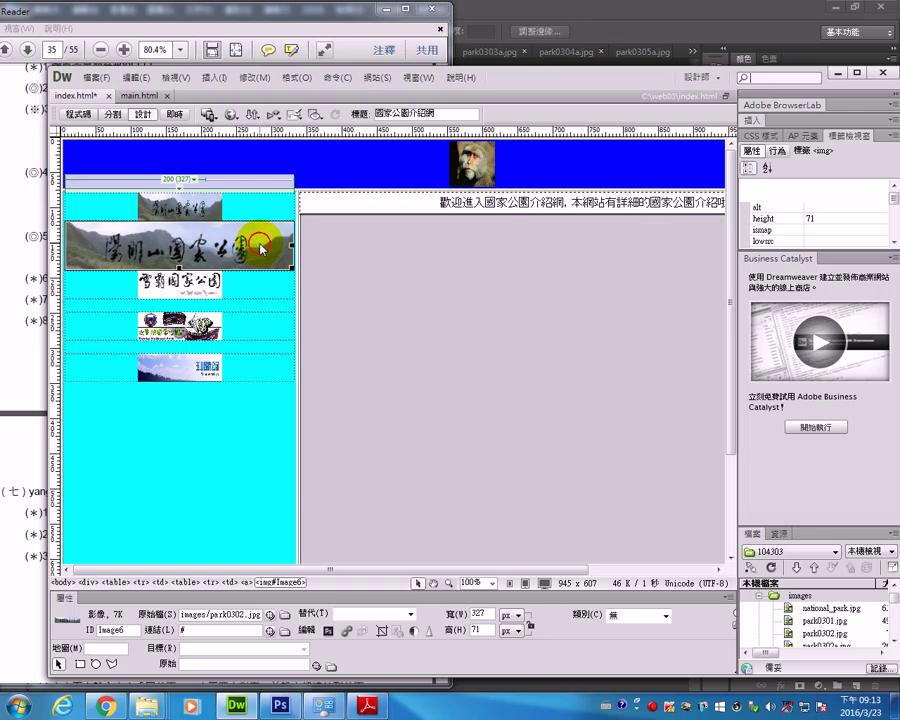
left_click(199, 214)
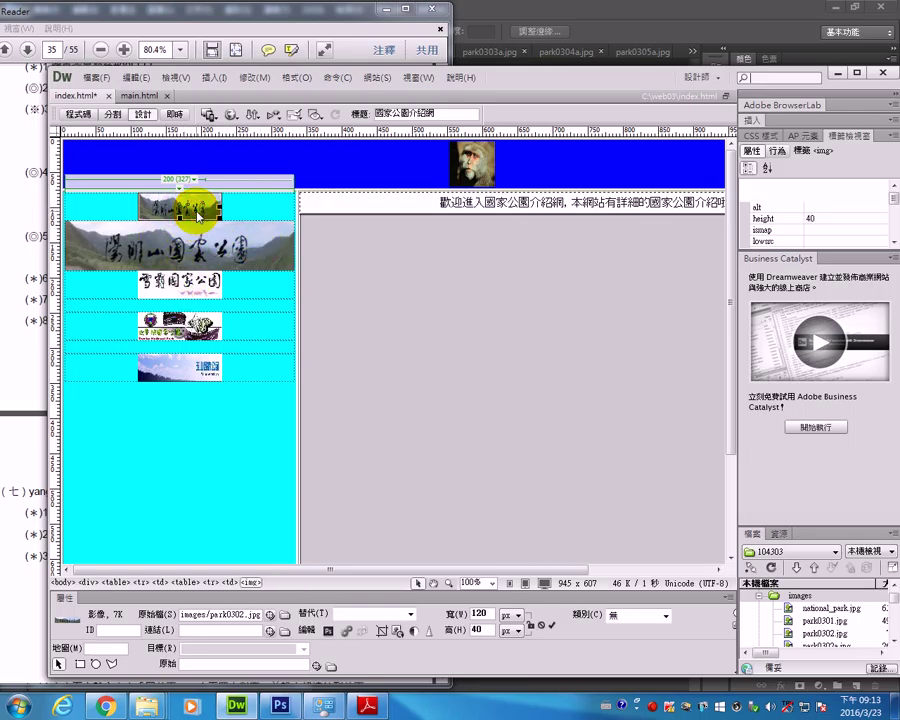
key("Delete")
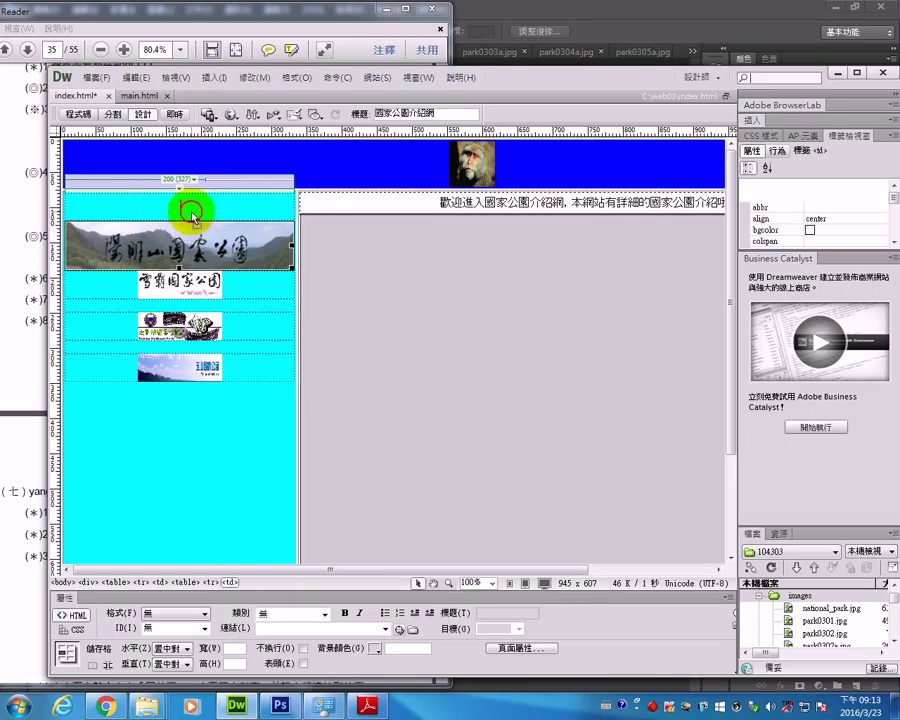
Delete the plain park0303, park0304 and park0305 images from the third, fifth and seventh rows of the menu table.
left_click(174, 264)
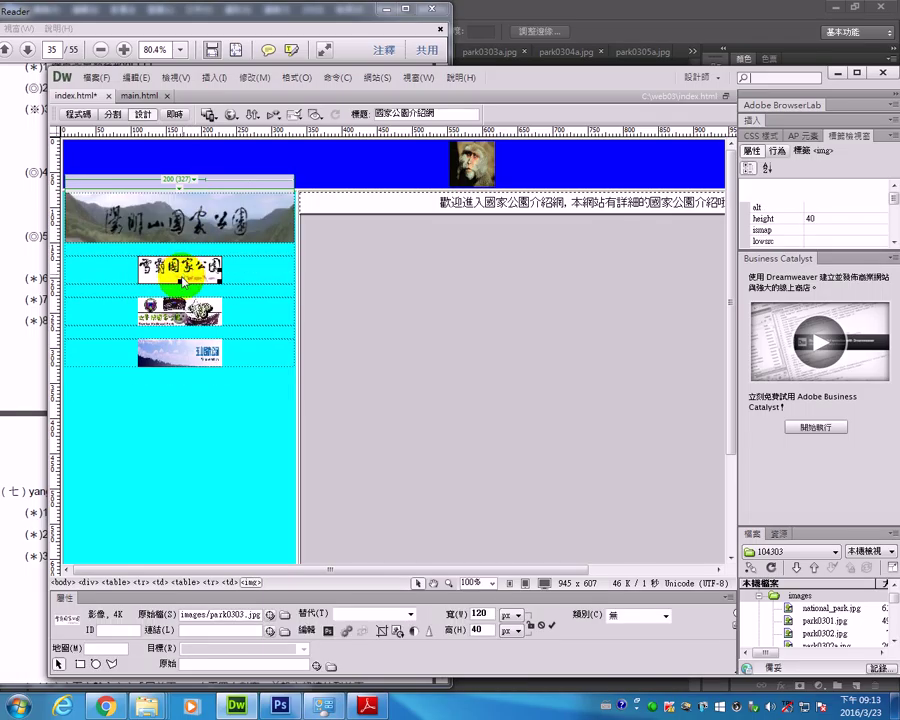
key("Delete")
left_click(179, 310)
key("Delete")
left_click(180, 338)
key("Delete")
Insert a rollover image in the third row of the menu table, with images/park0303.jpg as original and images/park0303a.jpg as rollover image.
left_click(181, 262)
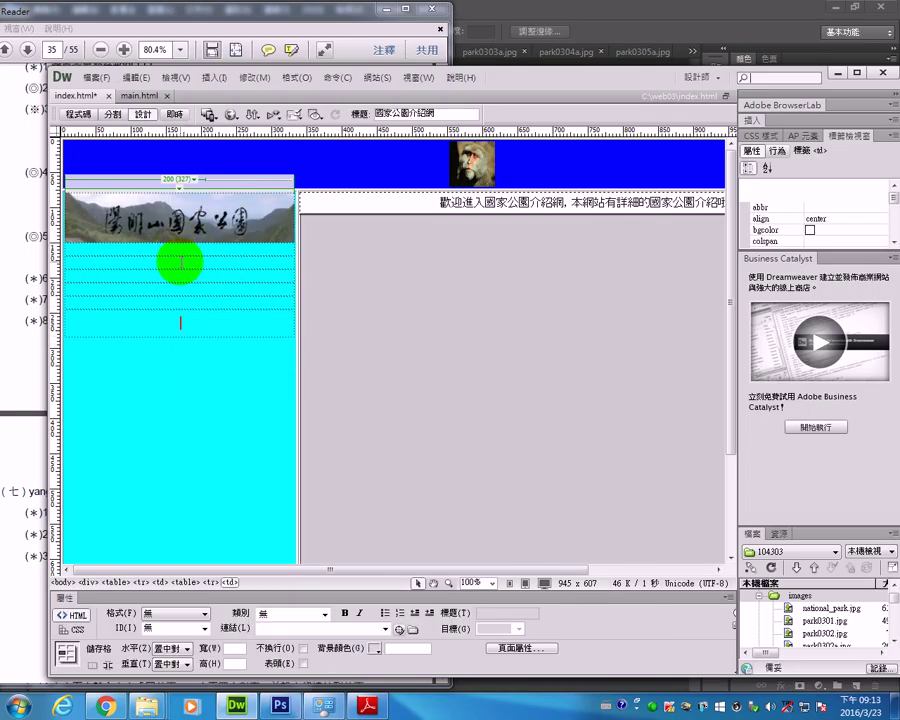
key("Delete")
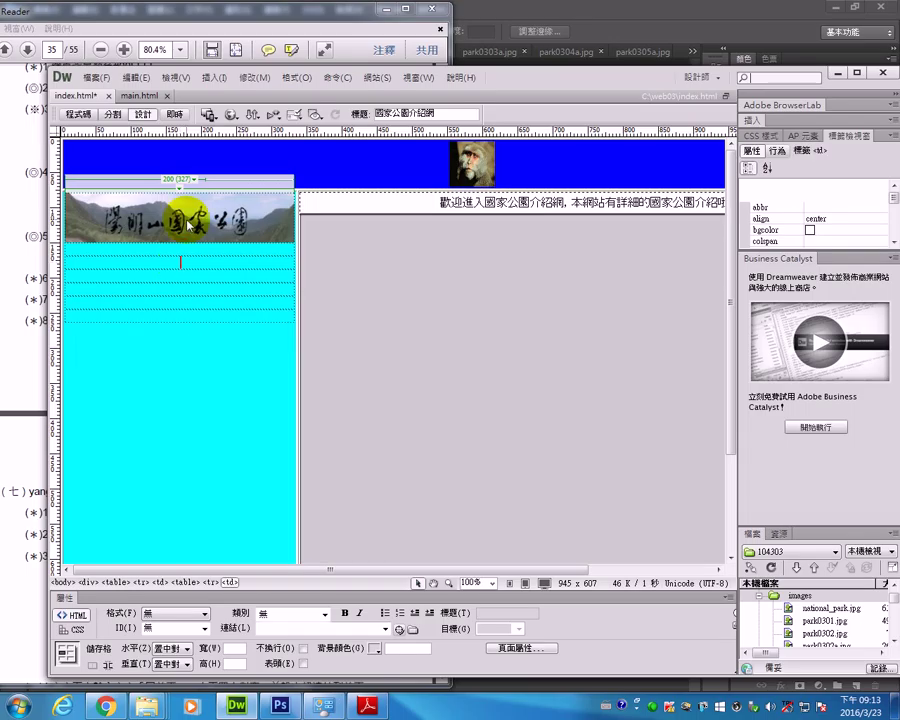
left_click(214, 77)
mouse_move(230, 128)
left_click(410, 140)
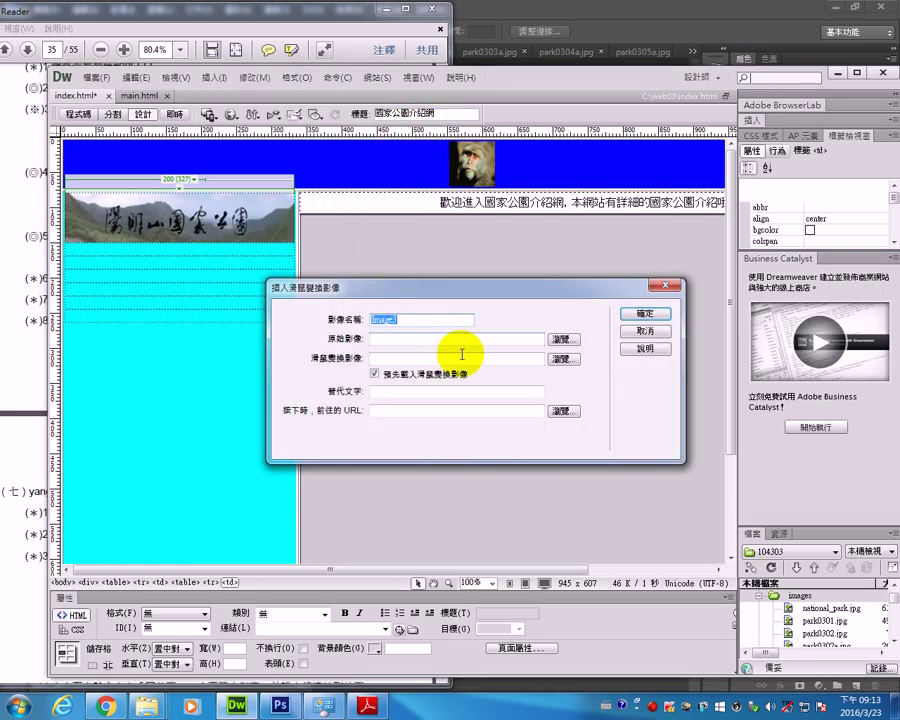
left_click(564, 340)
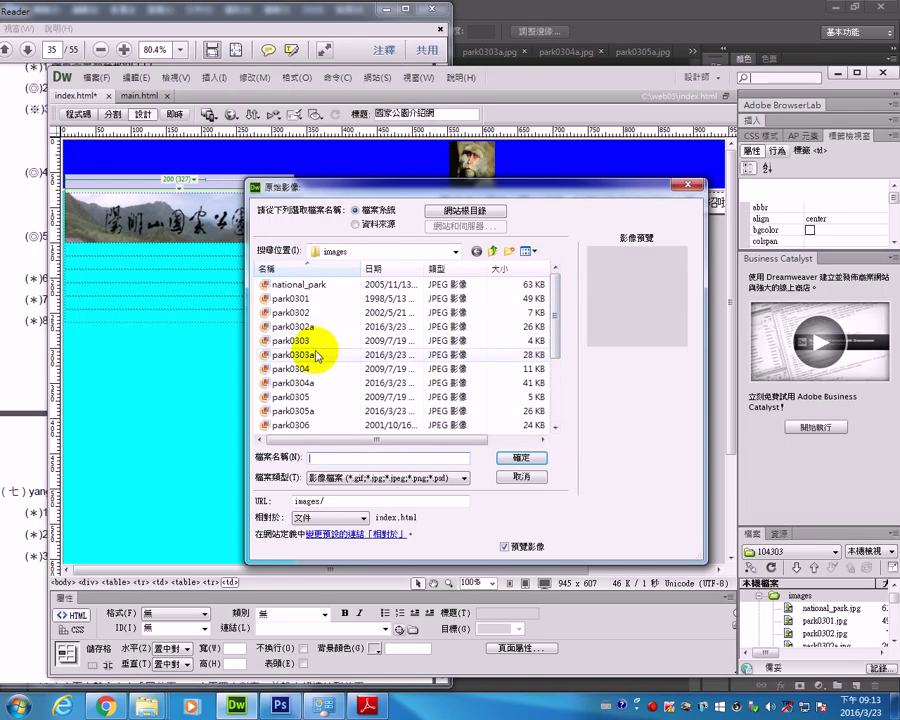
left_click(292, 340)
left_click(521, 457)
left_click(566, 354)
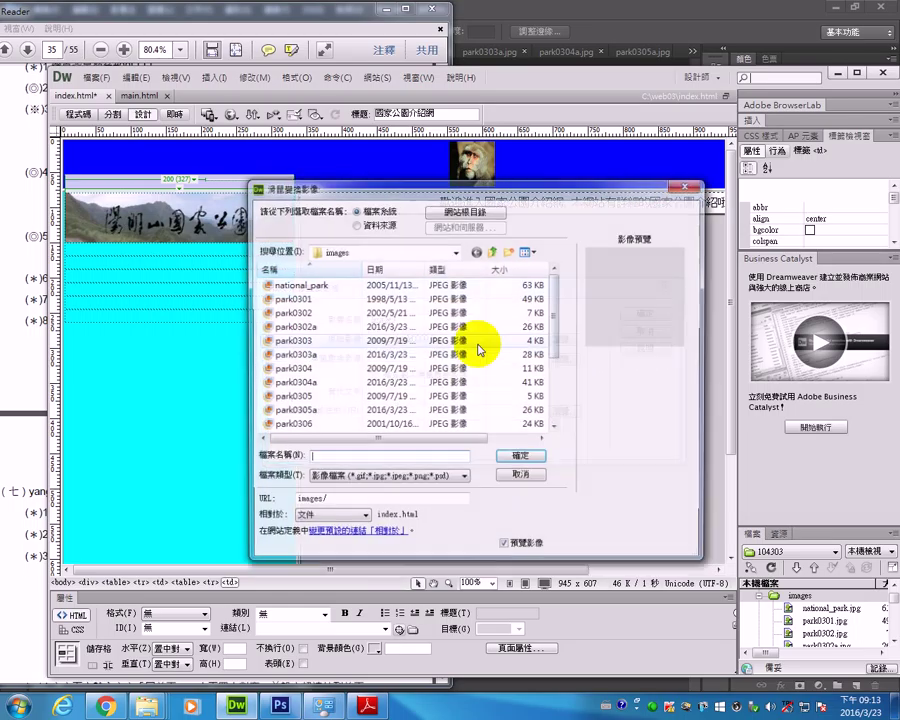
left_click(331, 357)
left_click(518, 457)
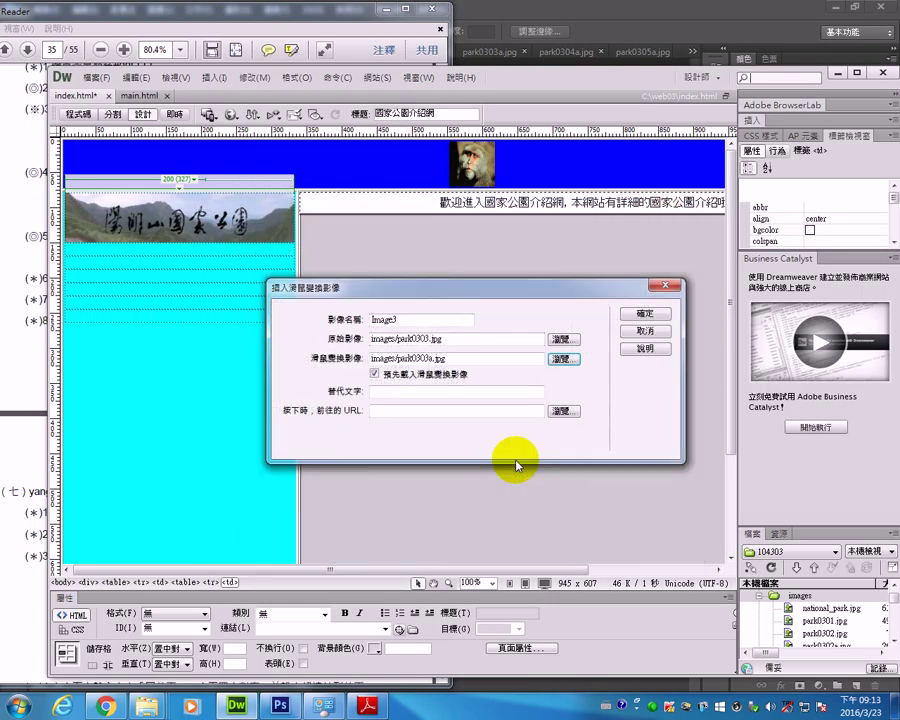
left_click(662, 311)
Insert a rollover image in the fifth row of the menu table, with images/park0304.jpg as original and images/park0304a.jpg as rollover image.
left_click(220, 312)
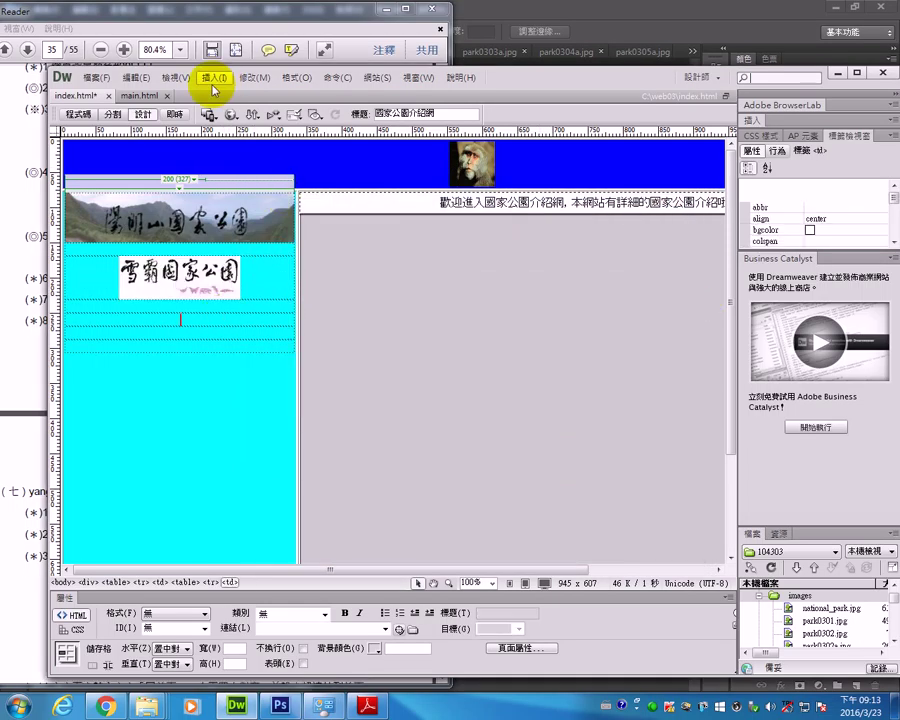
left_click(213, 80)
mouse_move(341, 128)
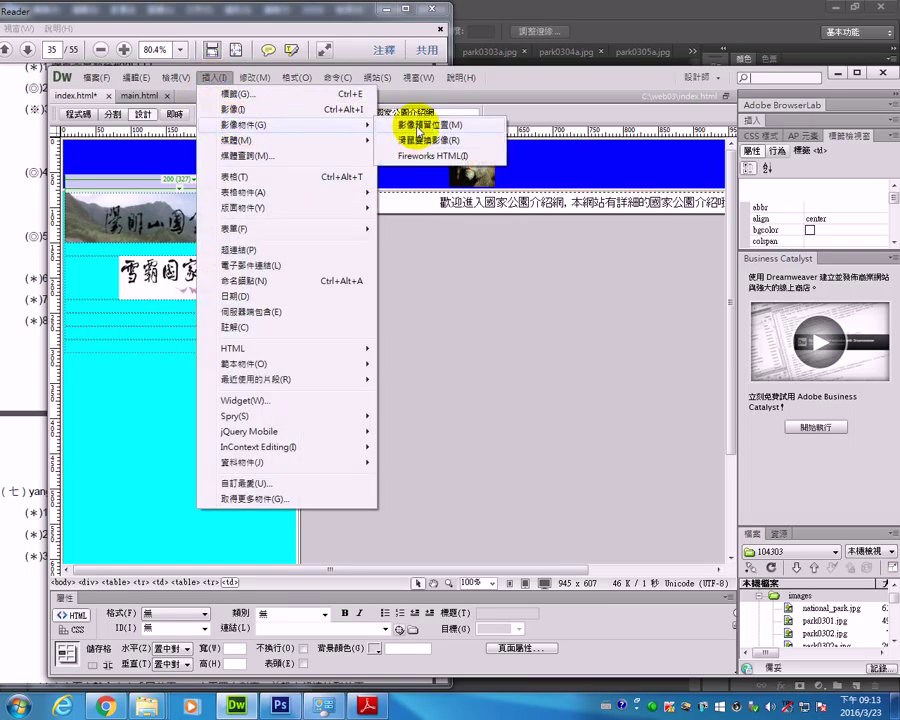
left_click(419, 141)
left_click(560, 340)
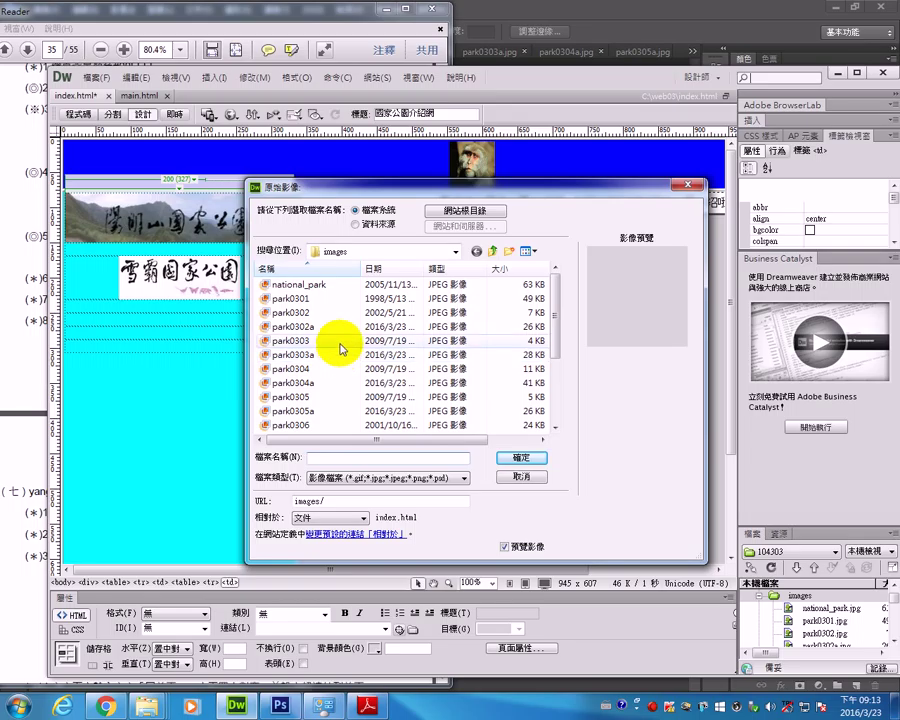
left_click(330, 368)
left_click(520, 456)
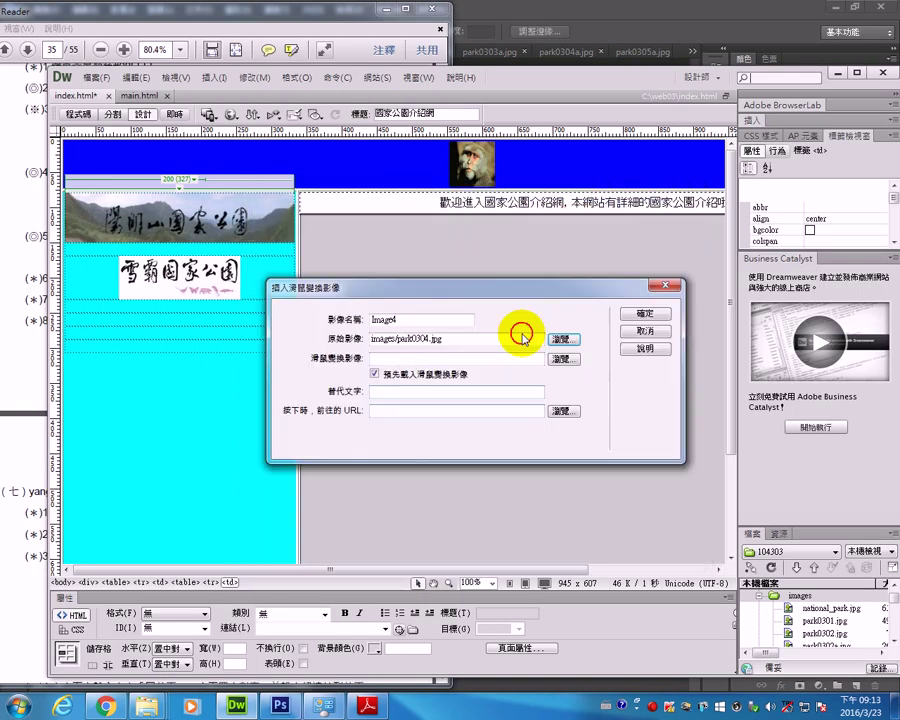
left_click(550, 356)
left_click(331, 383)
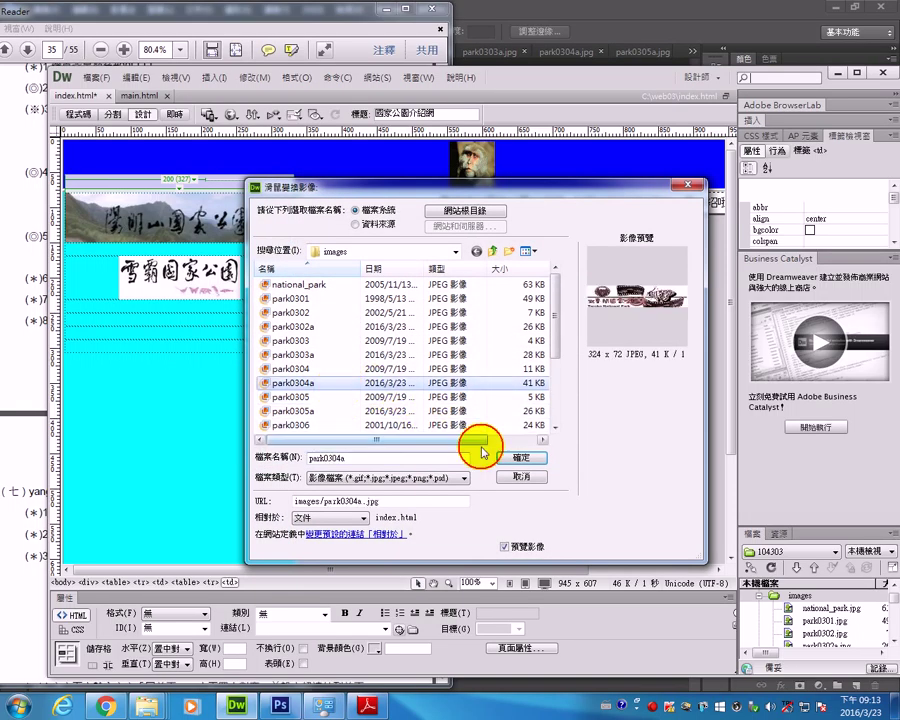
left_click(525, 457)
left_click(632, 315)
Insert a rollover image in the seventh row of the menu table, with images/park0305.jpg as original and images/park0305a.jpg as rollover image.
left_click(223, 383)
left_click(214, 77)
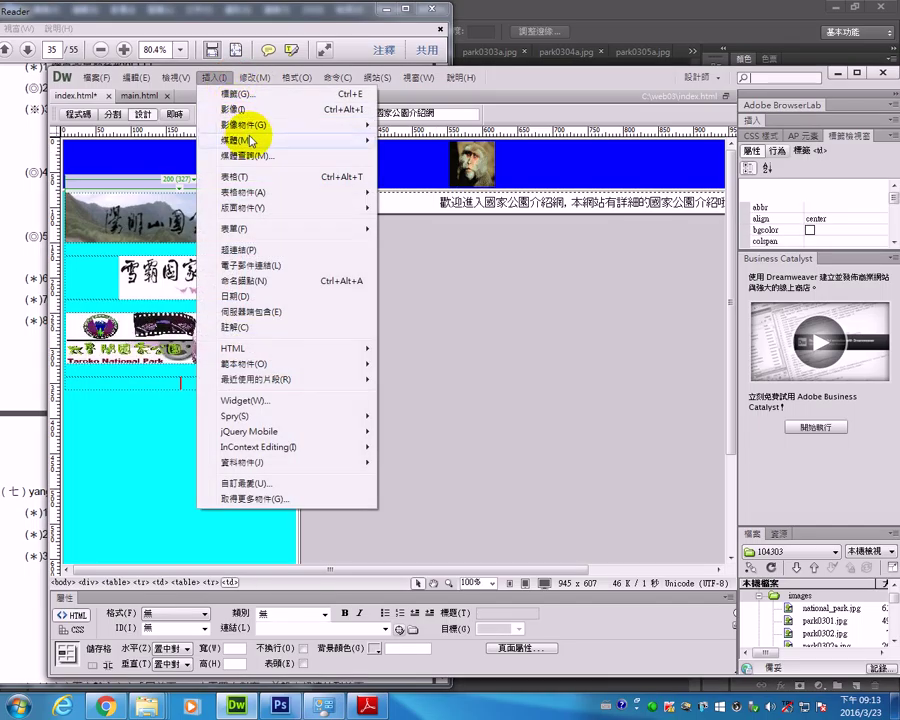
mouse_move(356, 126)
left_click(391, 141)
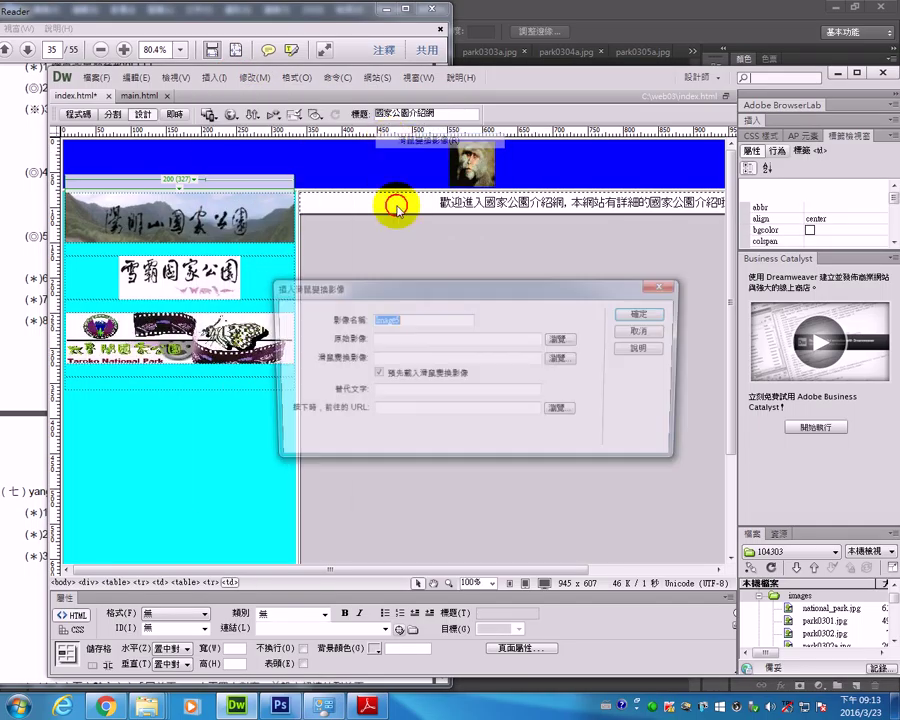
left_click(556, 339)
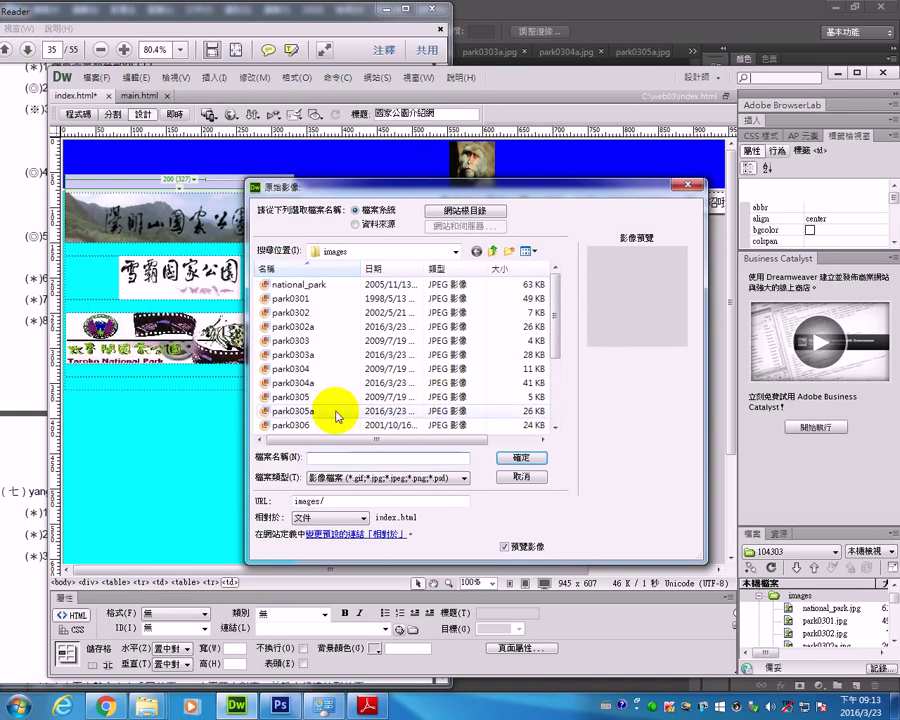
left_click(326, 396)
left_click(505, 457)
left_click(563, 357)
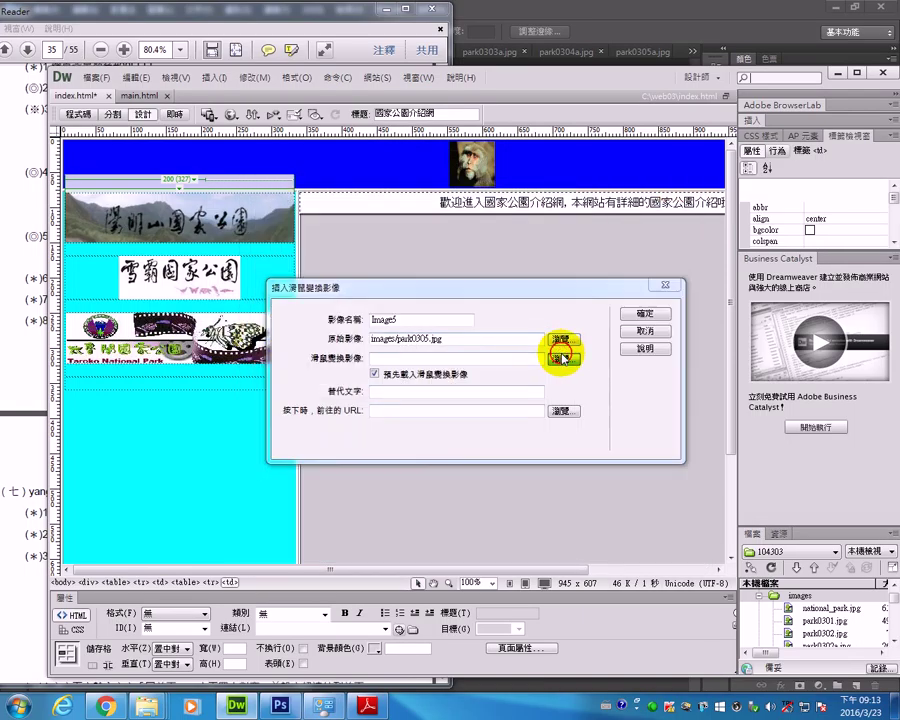
left_click(333, 416)
left_click(520, 456)
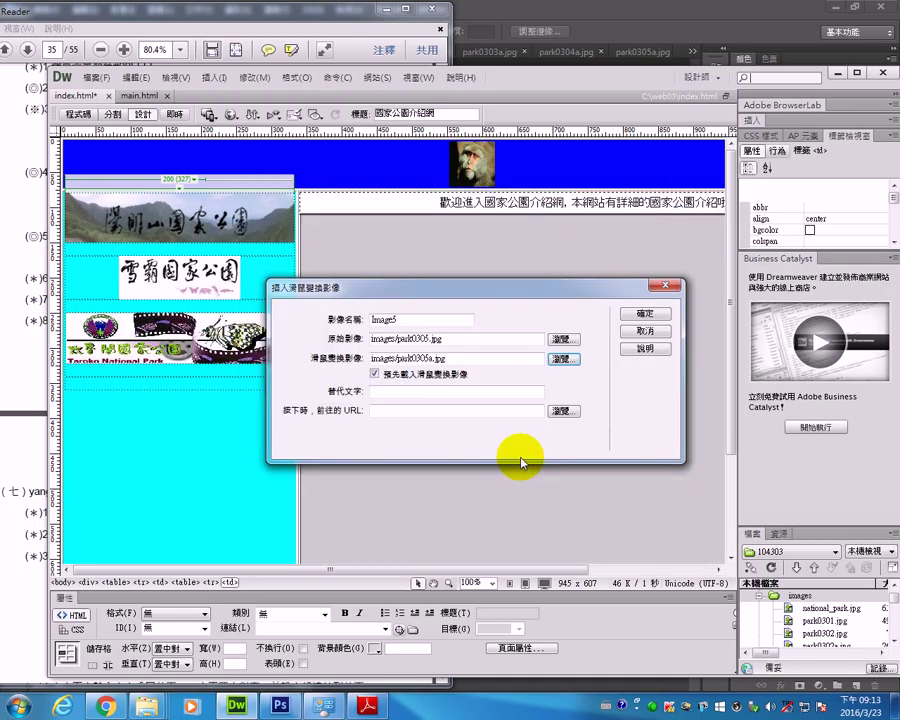
left_click(645, 314)
Save index.html and preview the rollover menu images in Internet Explorer with blocked content allowed, closing the browser when done.
left_click(231, 114)
left_click(240, 129)
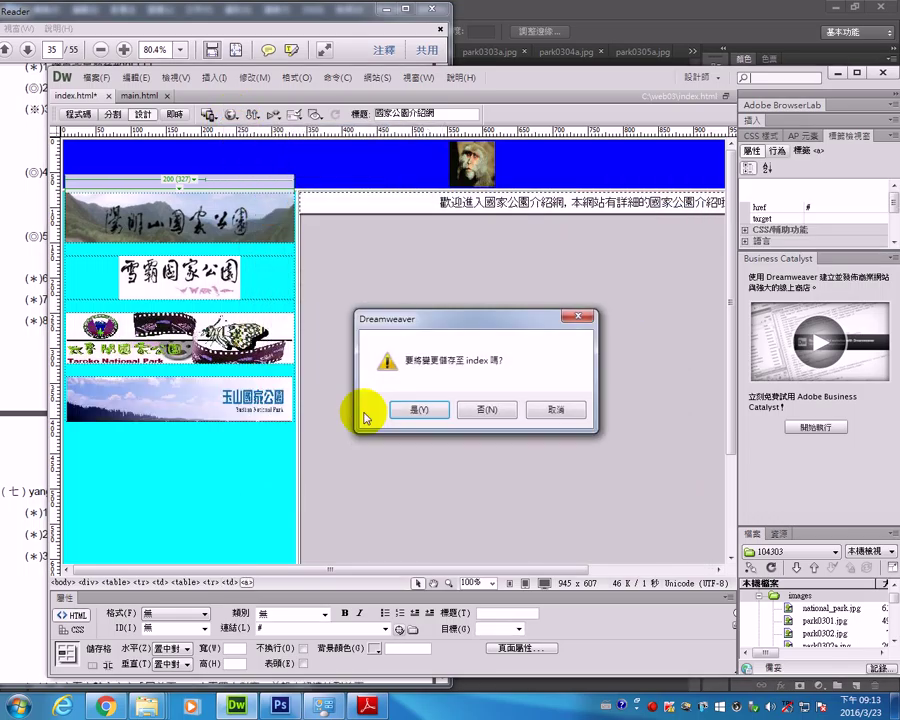
left_click(420, 410)
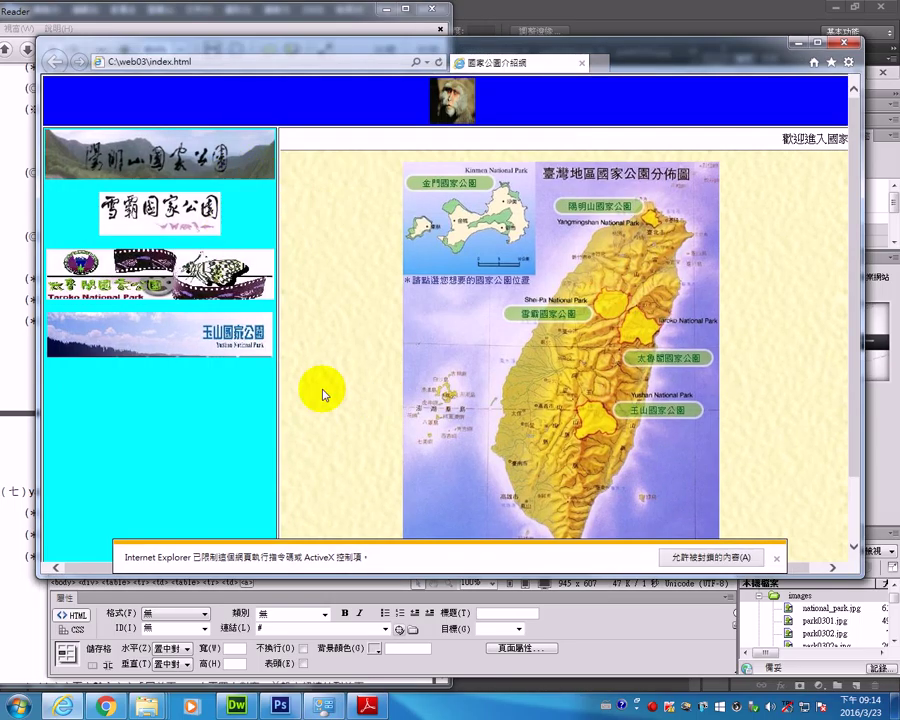
left_click(708, 557)
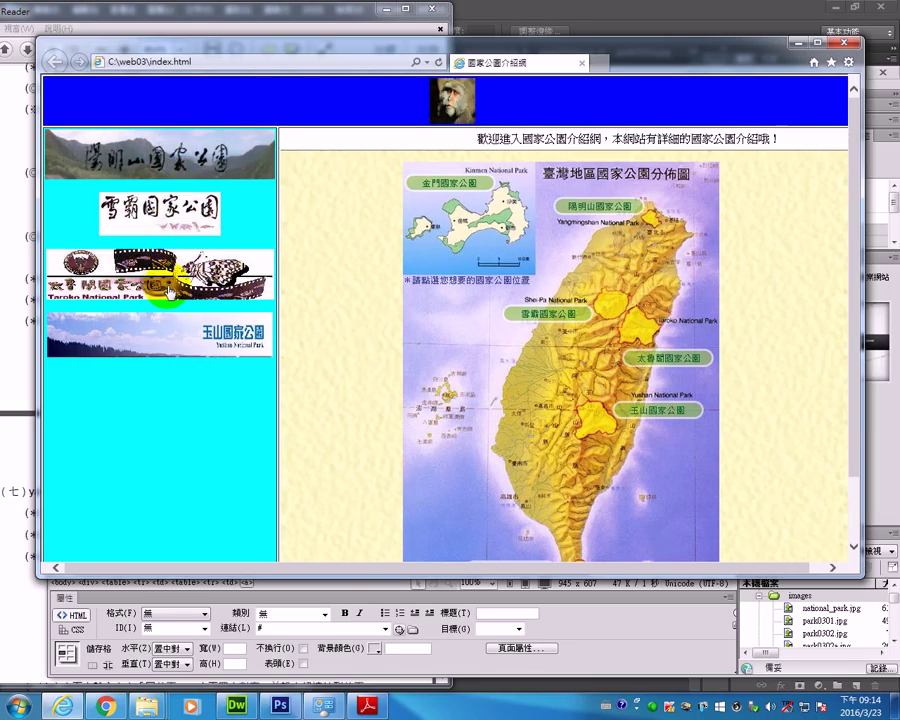
left_click(843, 40)
Set the park0302 and park0303 menu images to 120 px wide and 40 px high.
left_click(240, 212)
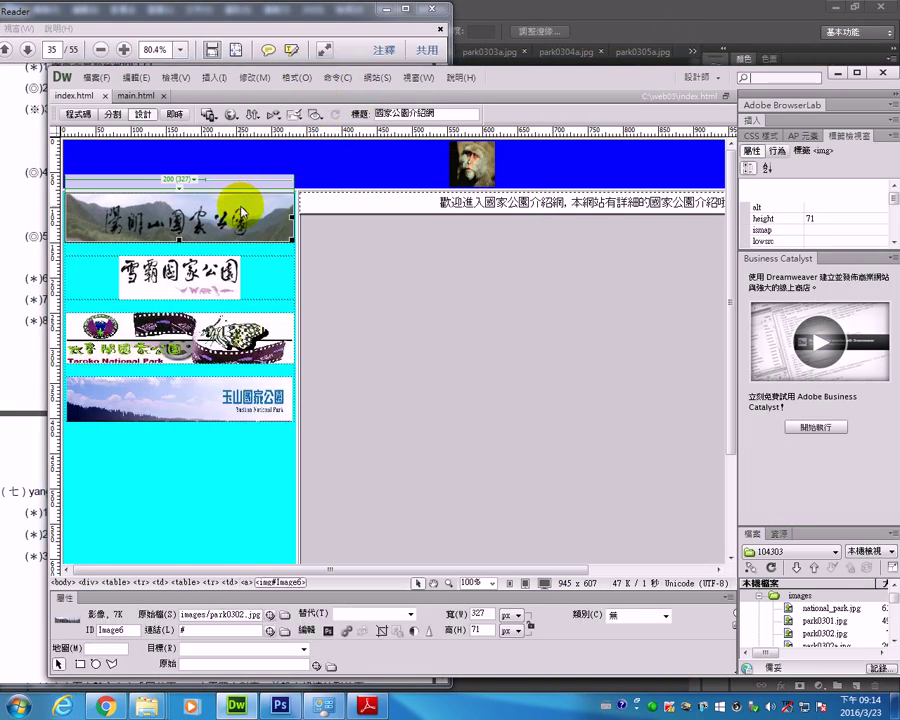
left_click(483, 613)
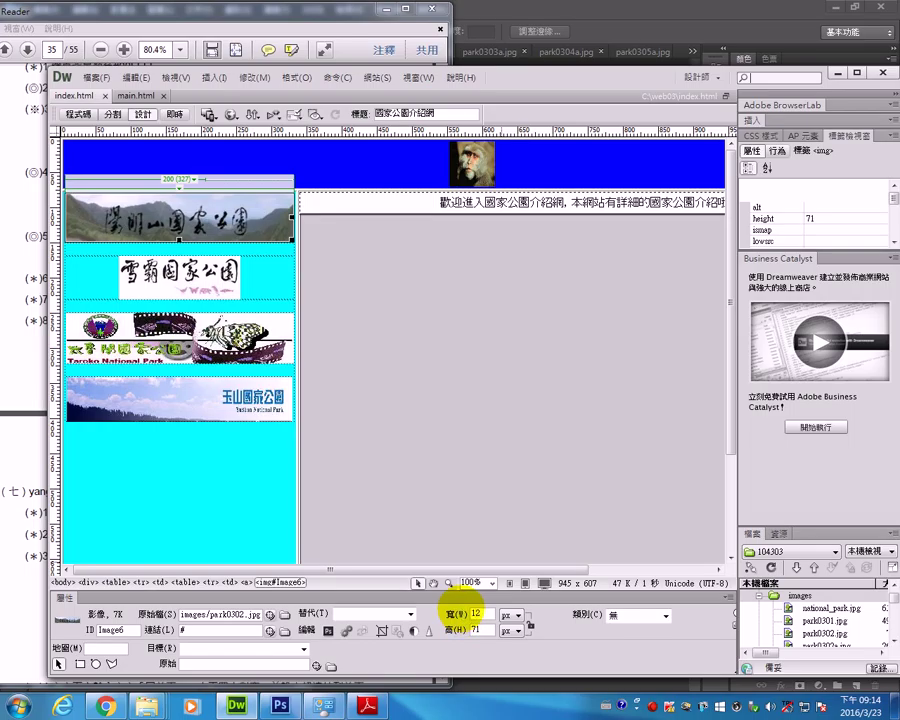
key("Tab")
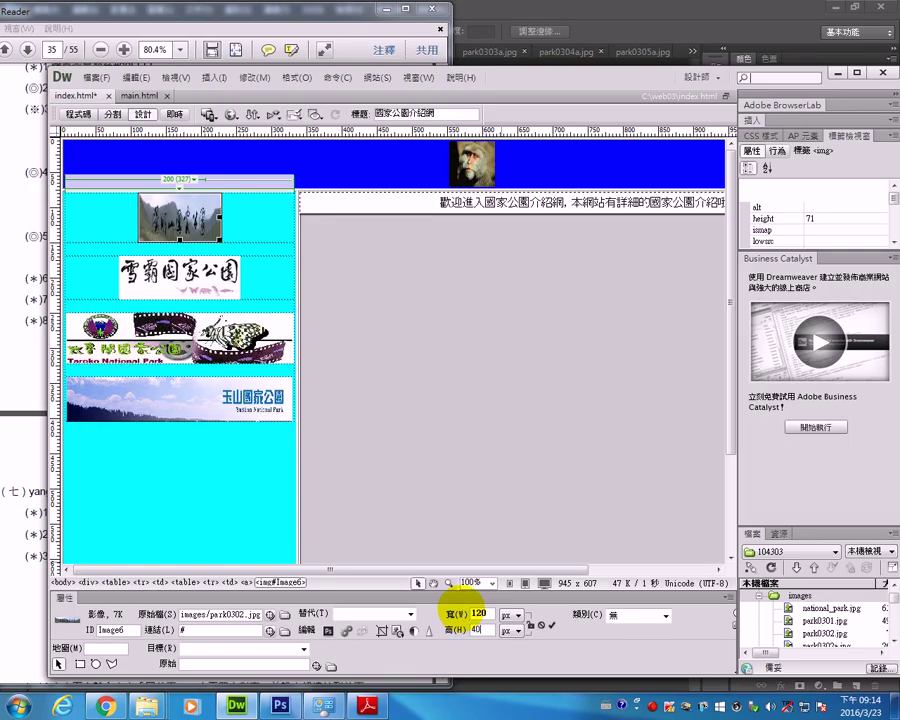
left_click_drag(267, 273, 100, 287)
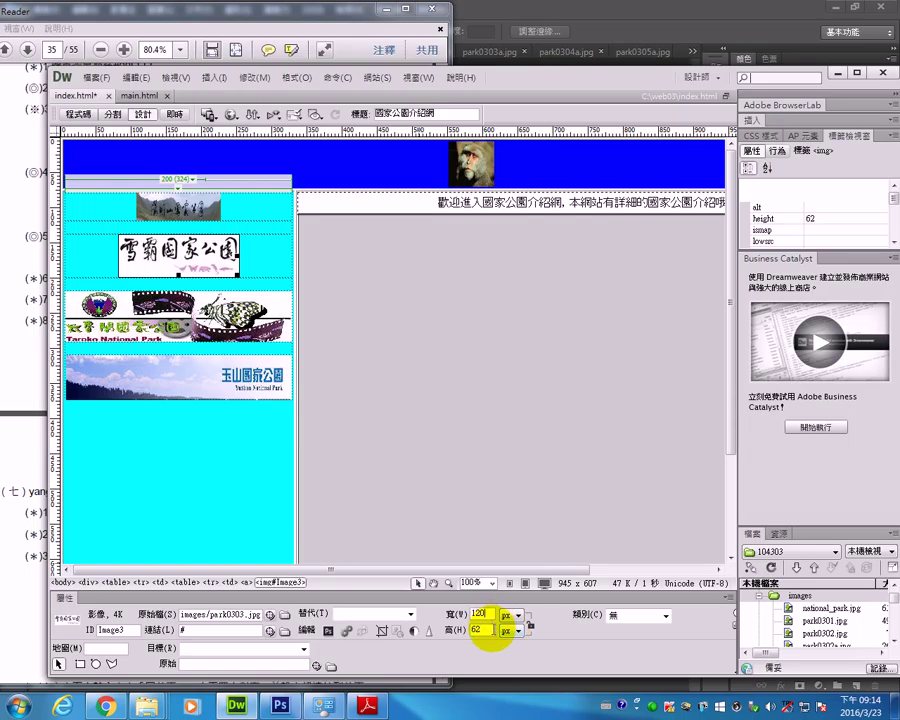
key("Tab")
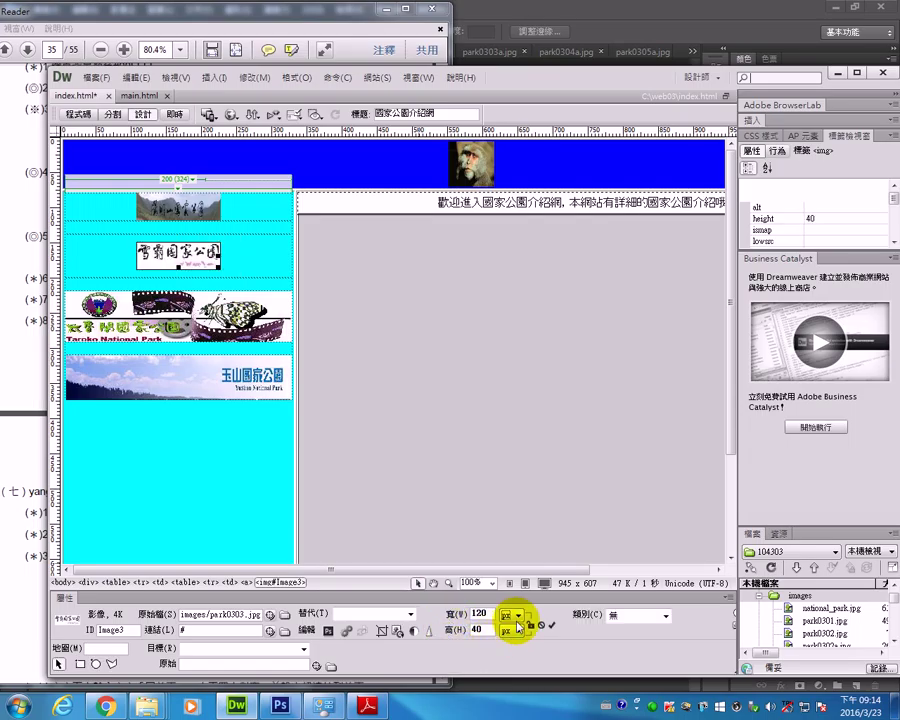
Set the park0304 and park0305 menu images to 120 px wide and 40 px high.
left_click(200, 305)
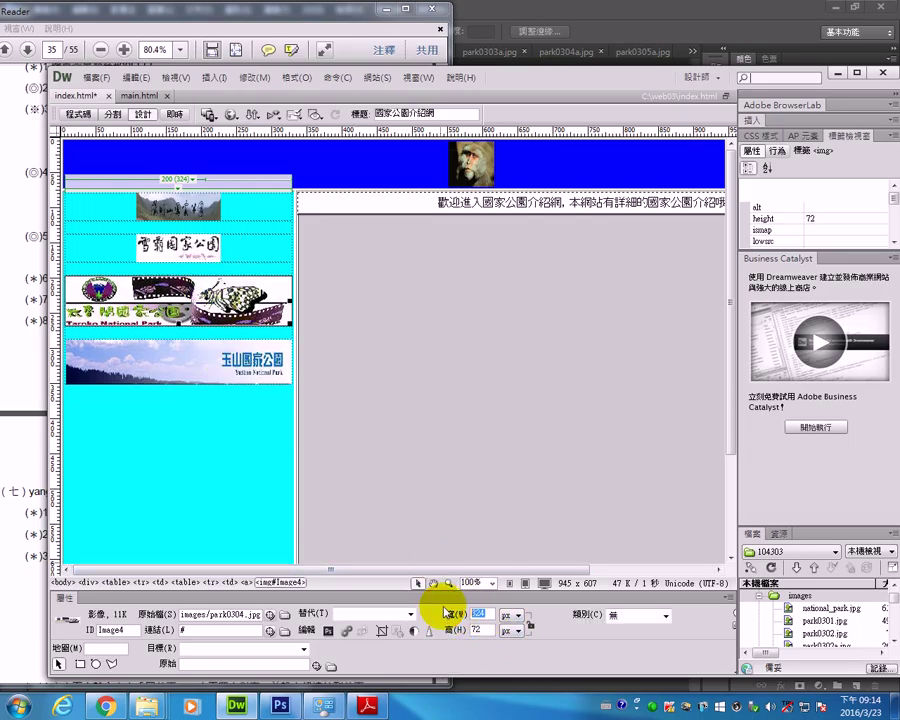
left_click_drag(483, 632, 440, 622)
type("40")
key("Return")
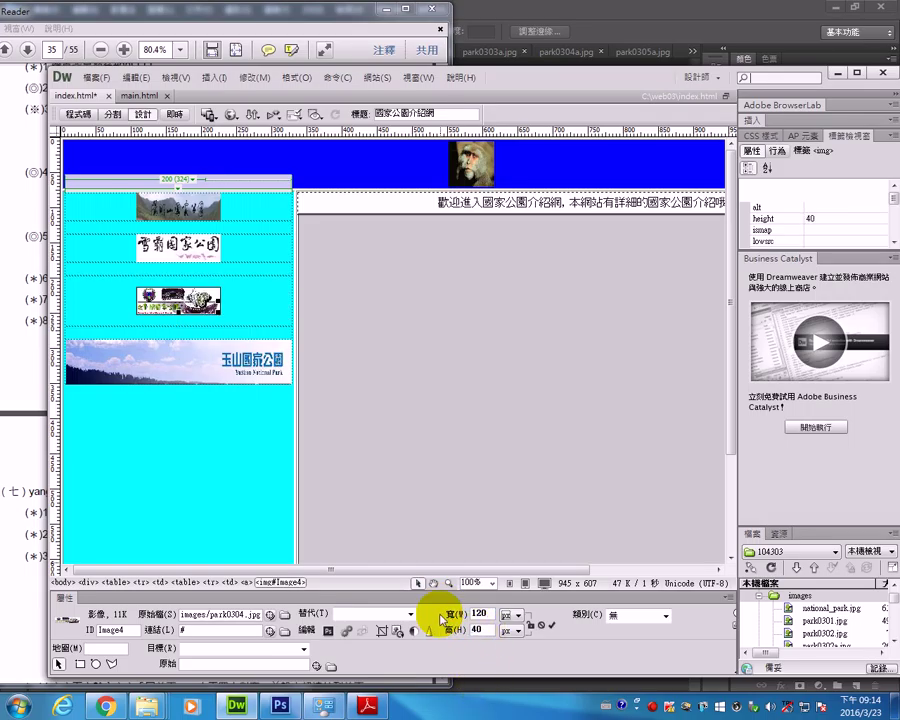
left_click(201, 362)
left_click_drag(490, 614, 417, 606)
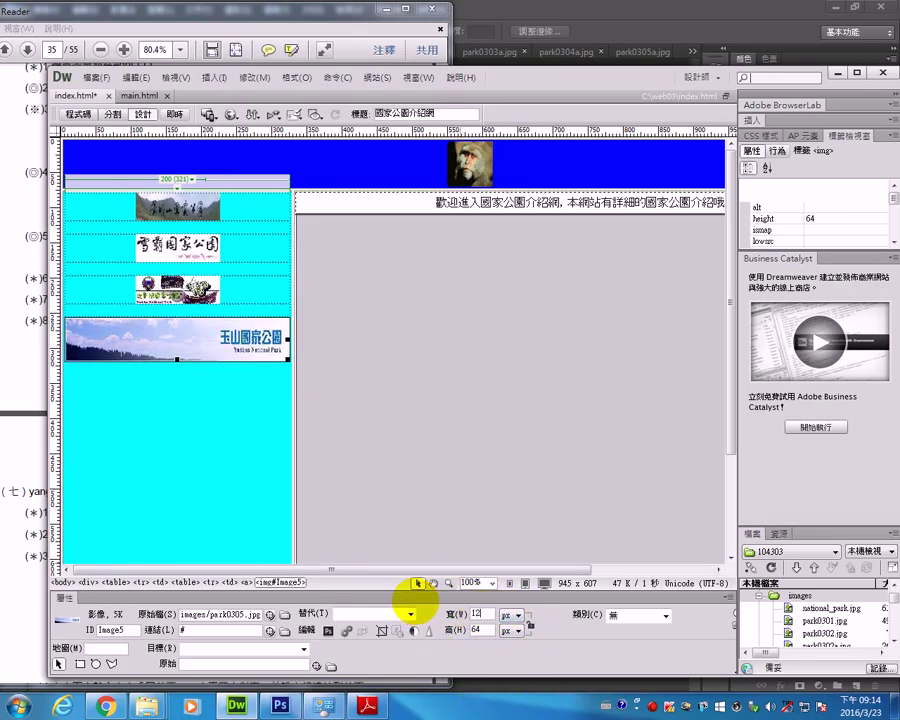
left_click_drag(487, 631, 455, 627)
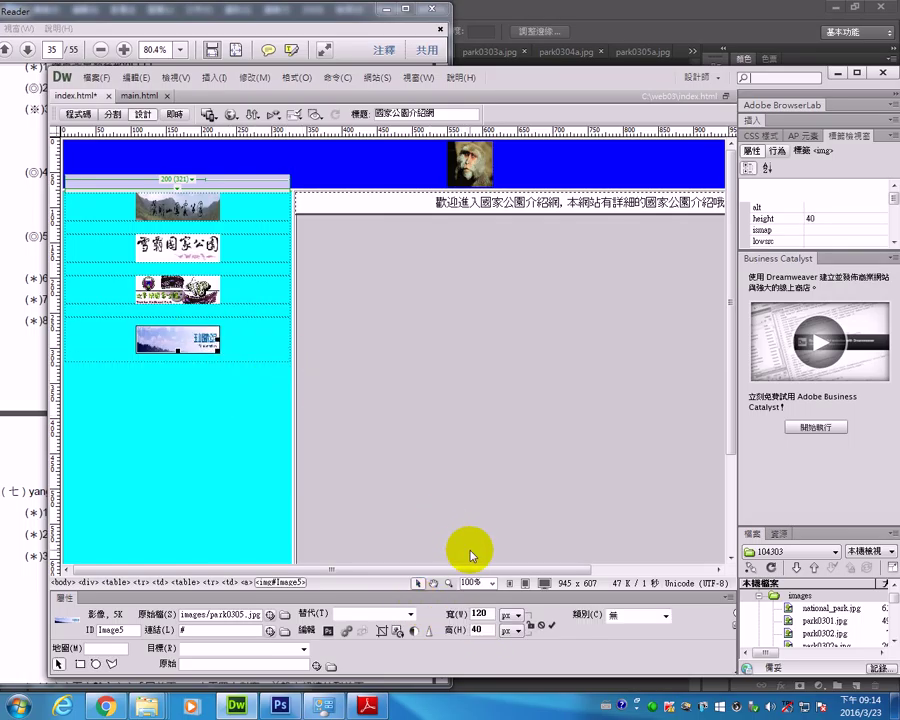
Check the resized rollover images in Live view, return to Design view and place the cursor below the menu table.
left_click(175, 115)
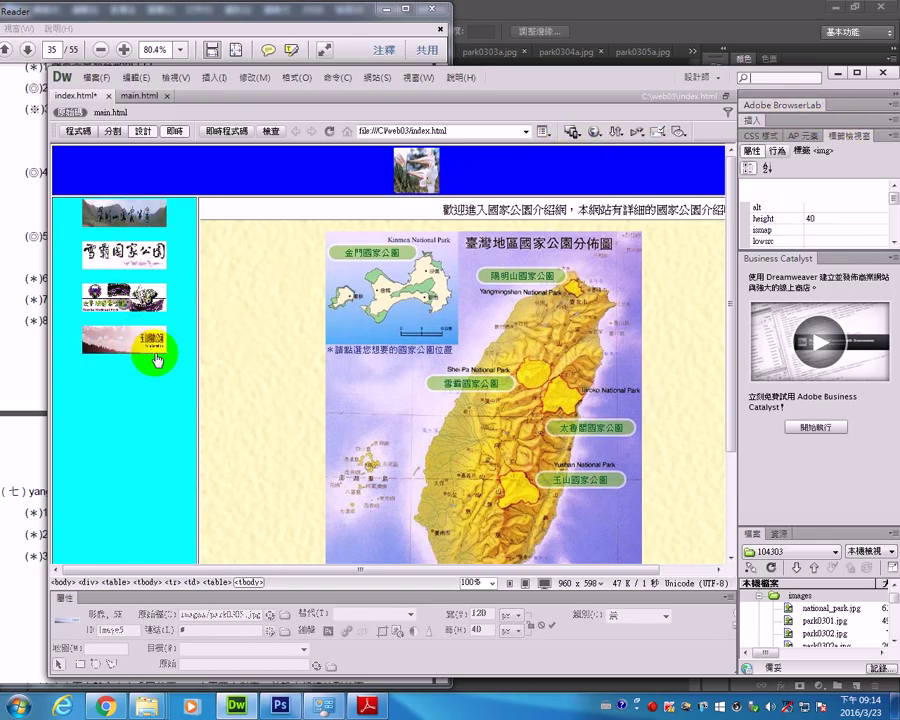
left_click(175, 131)
left_click(157, 343)
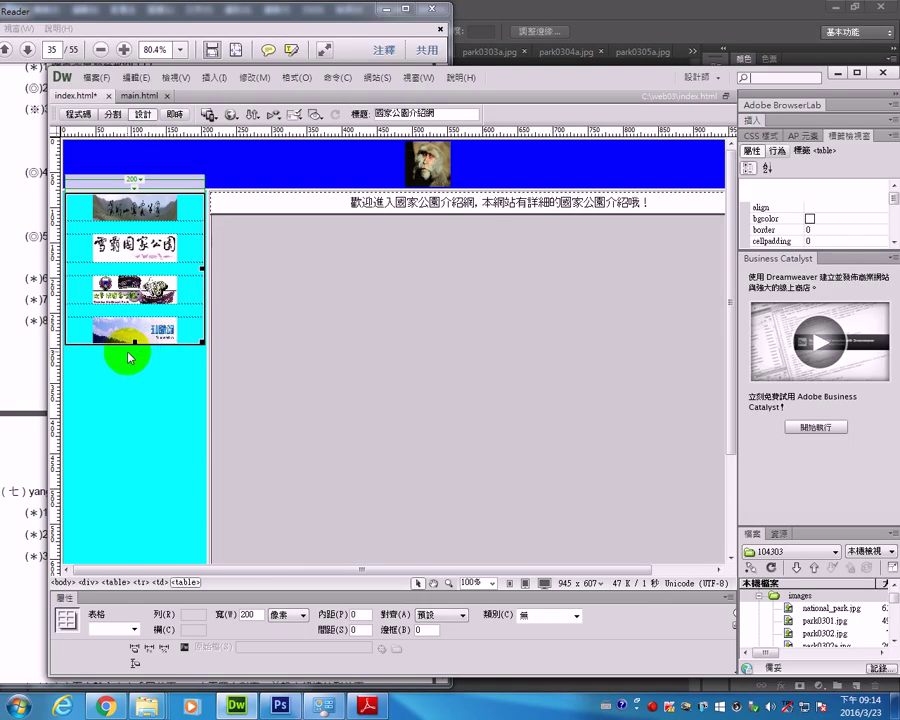
left_click(131, 357)
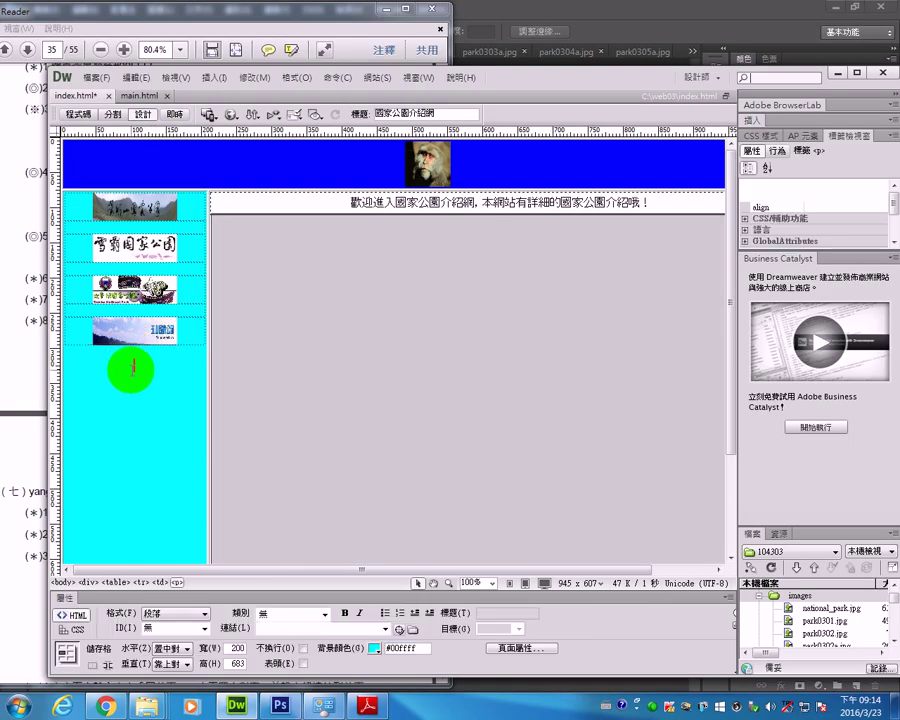
Switch to Adobe Reader and read requirement 8 about the centred 檔案下載 text and its download link.
left_click(370, 707)
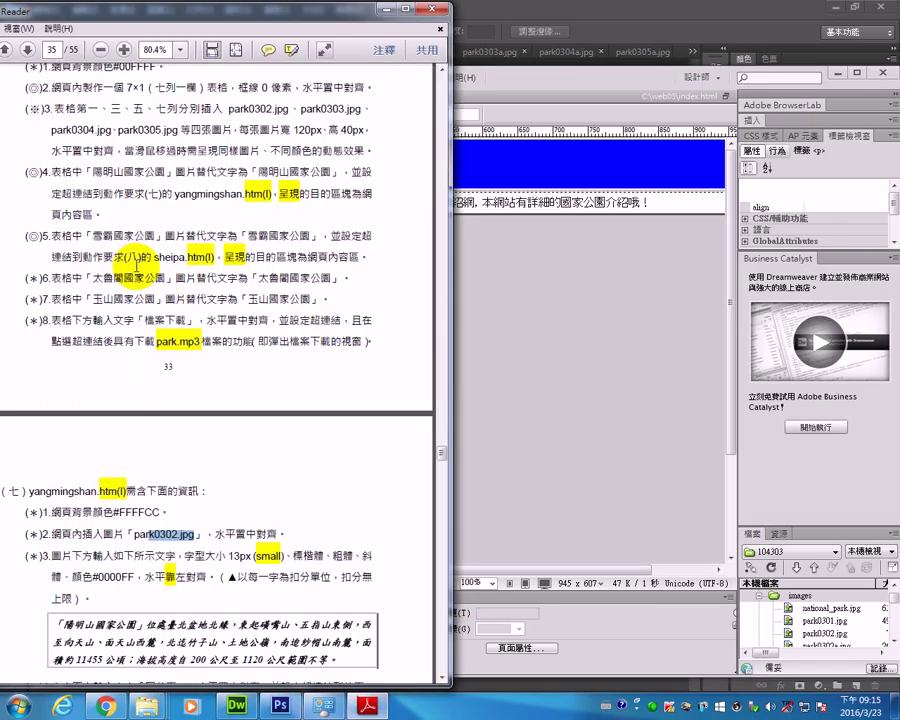
scroll(137, 262, "down", 5)
left_click_drag(77, 120, 346, 119)
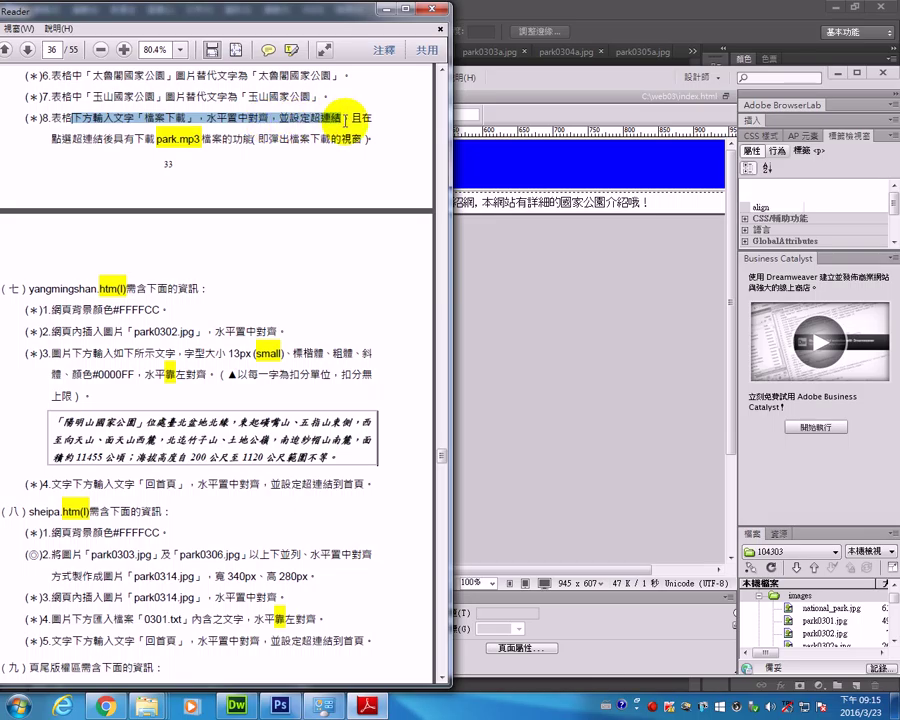
left_click_drag(82, 140, 136, 141)
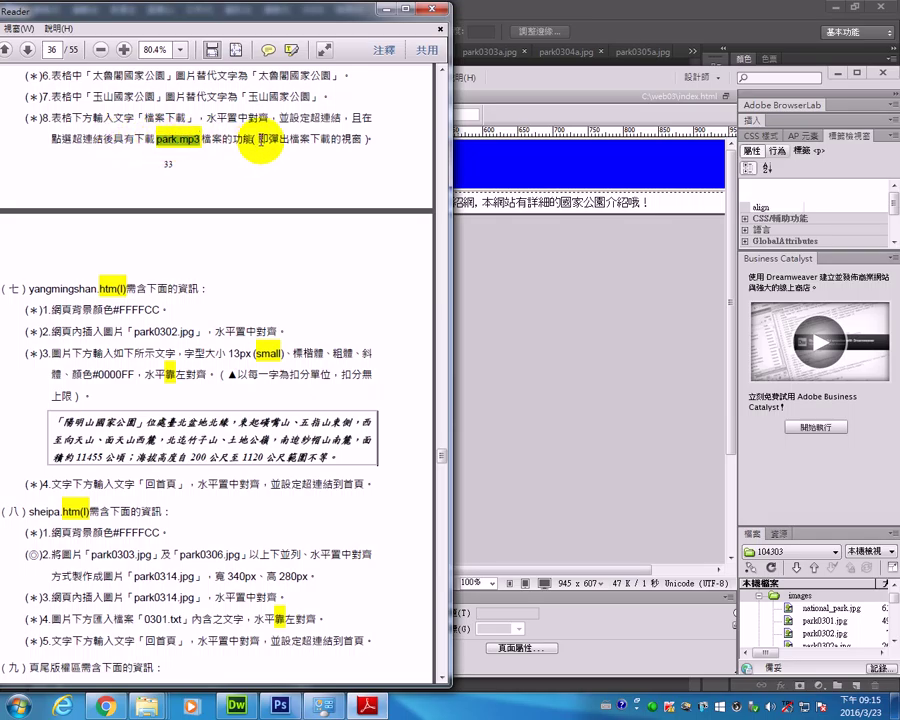
left_click_drag(268, 142, 362, 140)
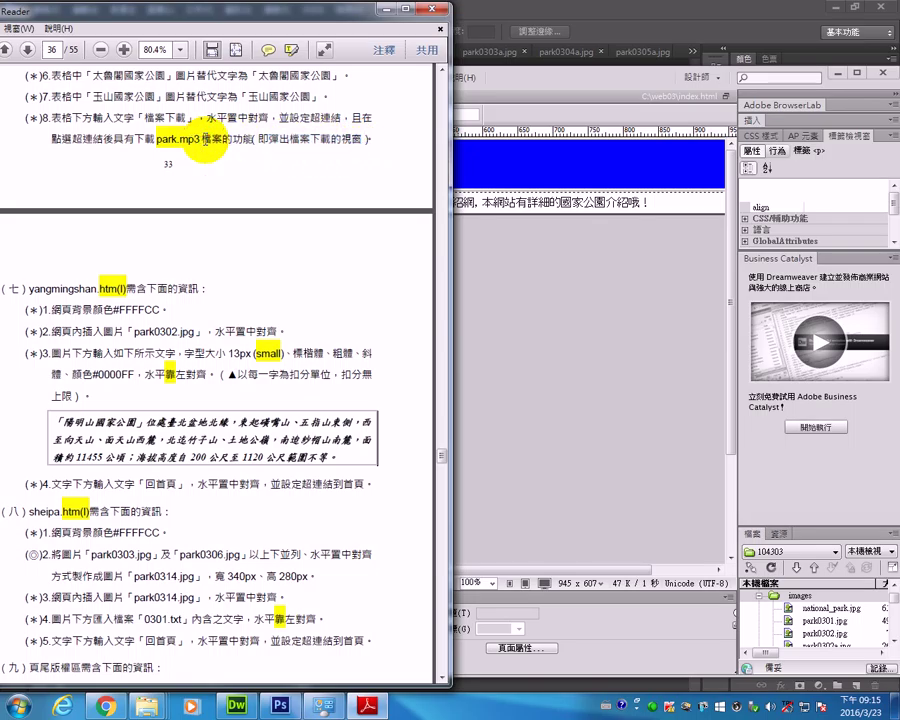
left_click_drag(290, 140, 341, 140)
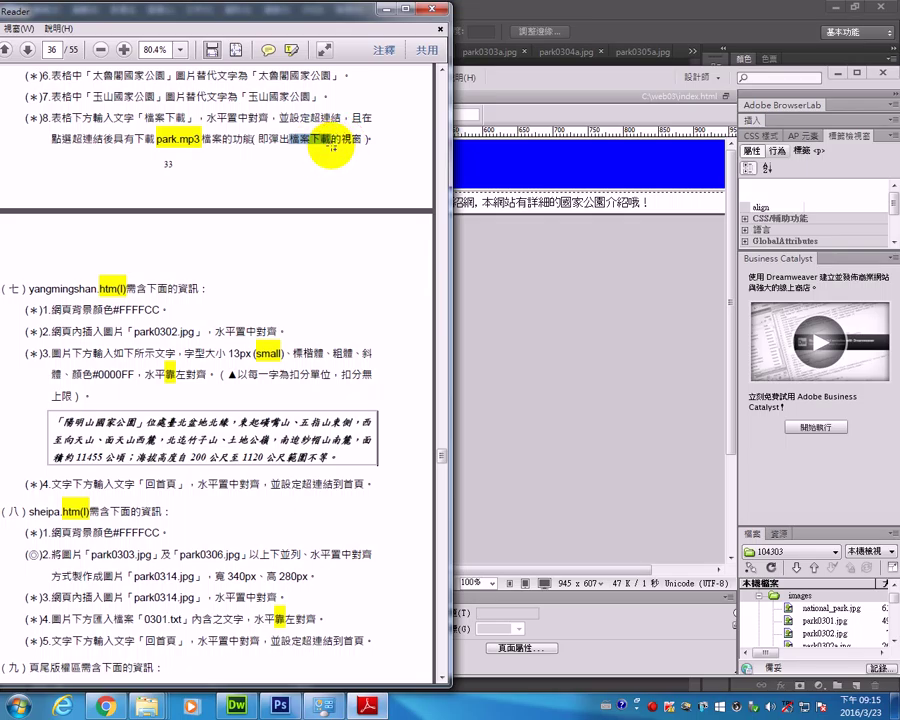
Switch back to Dreamweaver and enter the text 檔案下載 below the menu table.
left_click(546, 76)
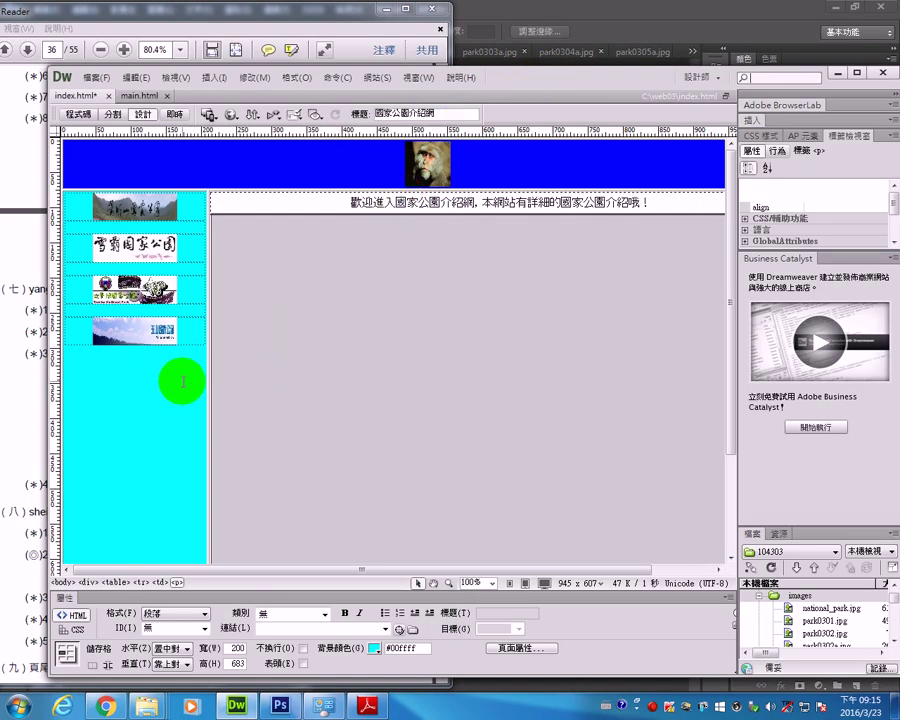
key("ctrl+space")
key("BackSpace")
type("tso")
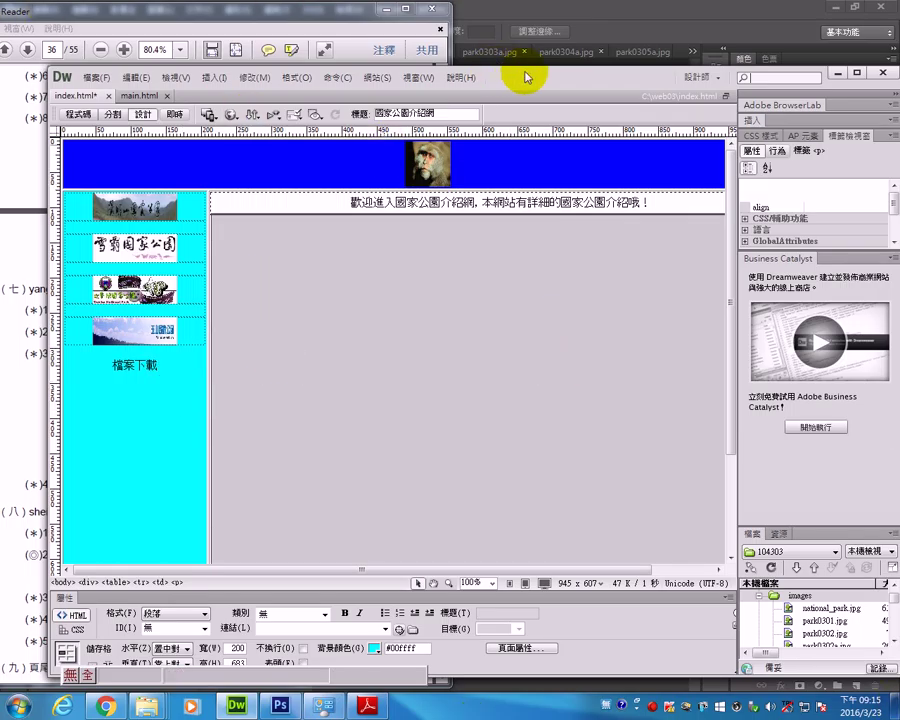
left_click_drag(520, 77, 526, 44)
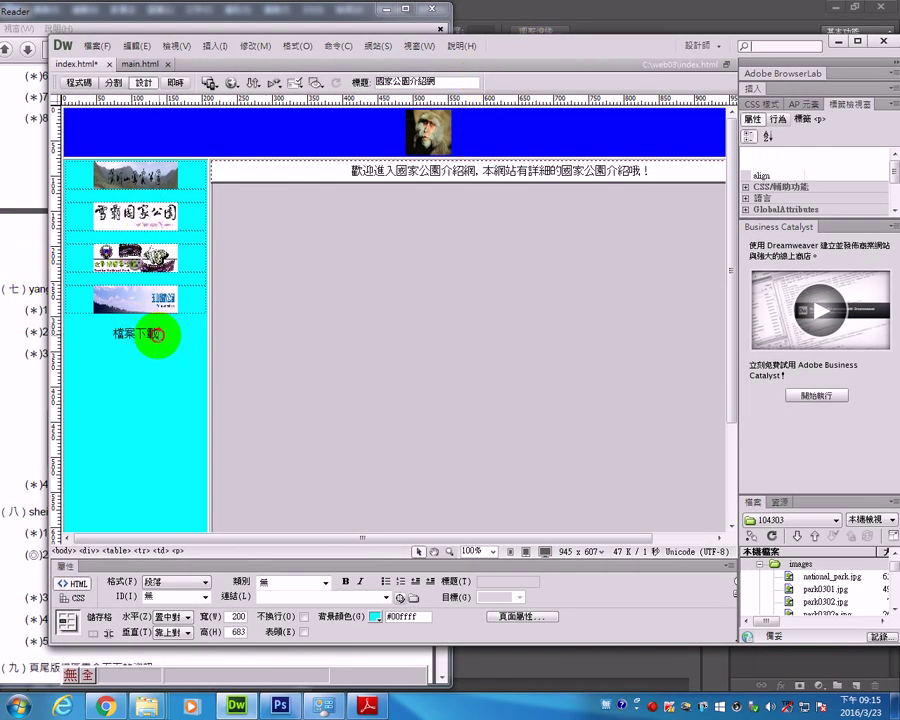
Link the 檔案下載 text to the file park.exe in the web03 folder.
left_click_drag(163, 335, 110, 330)
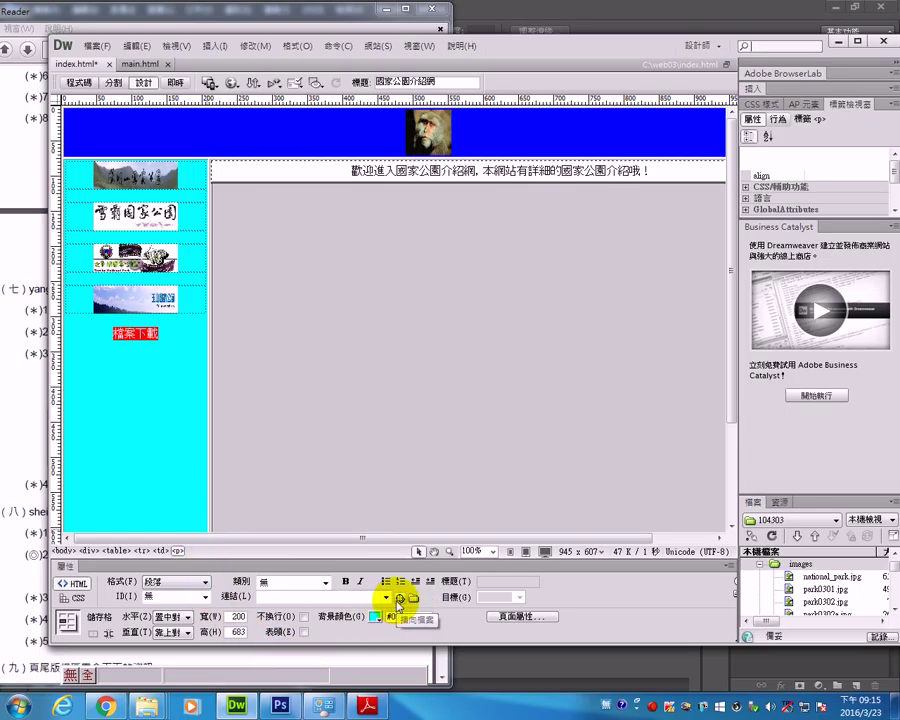
left_click(414, 600)
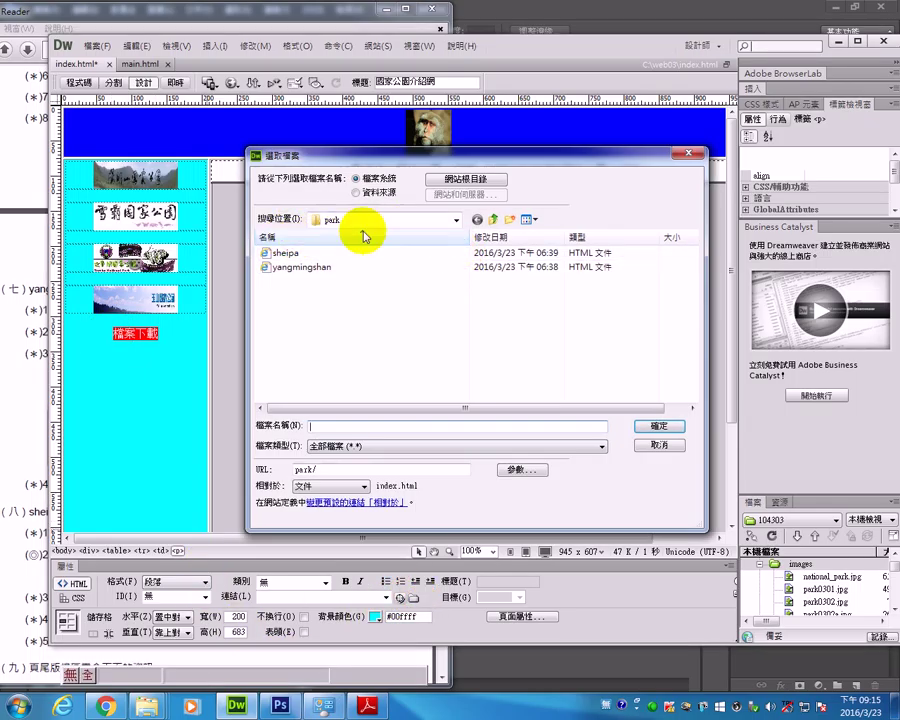
left_click(450, 220)
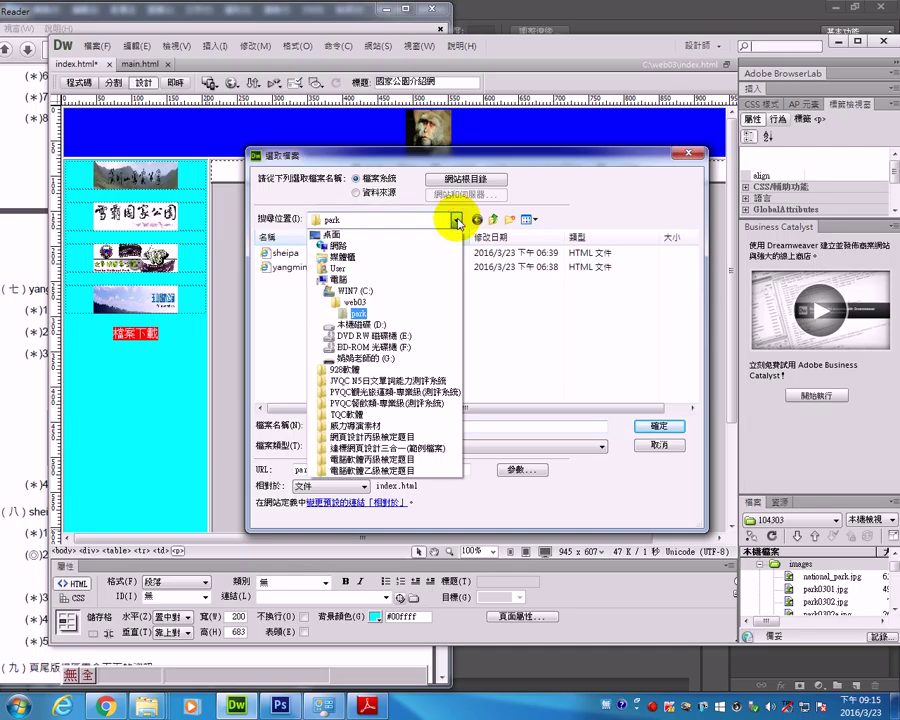
left_click(356, 303)
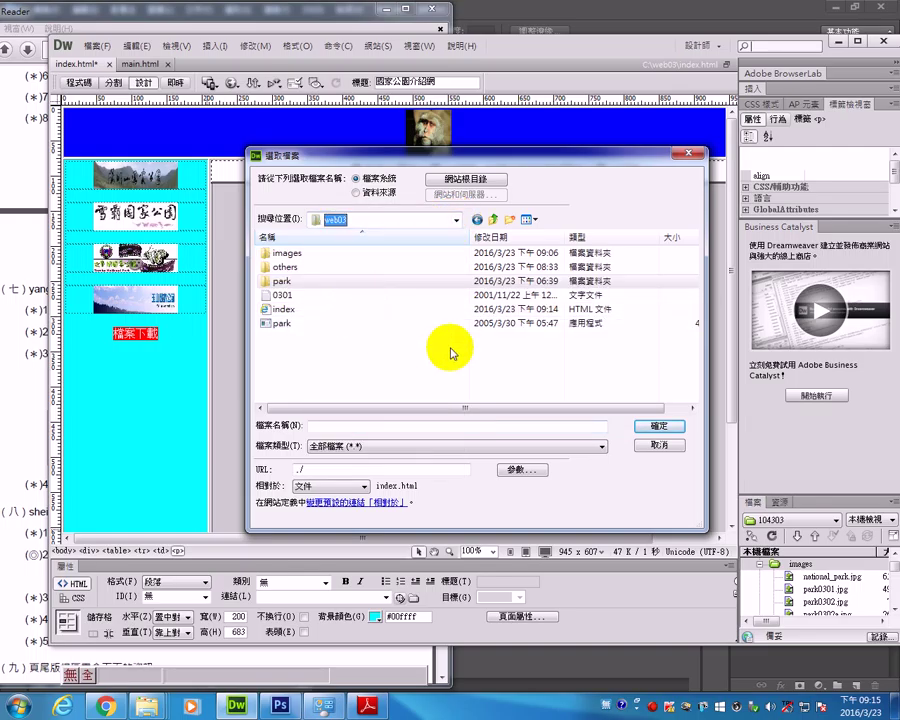
left_click(285, 323)
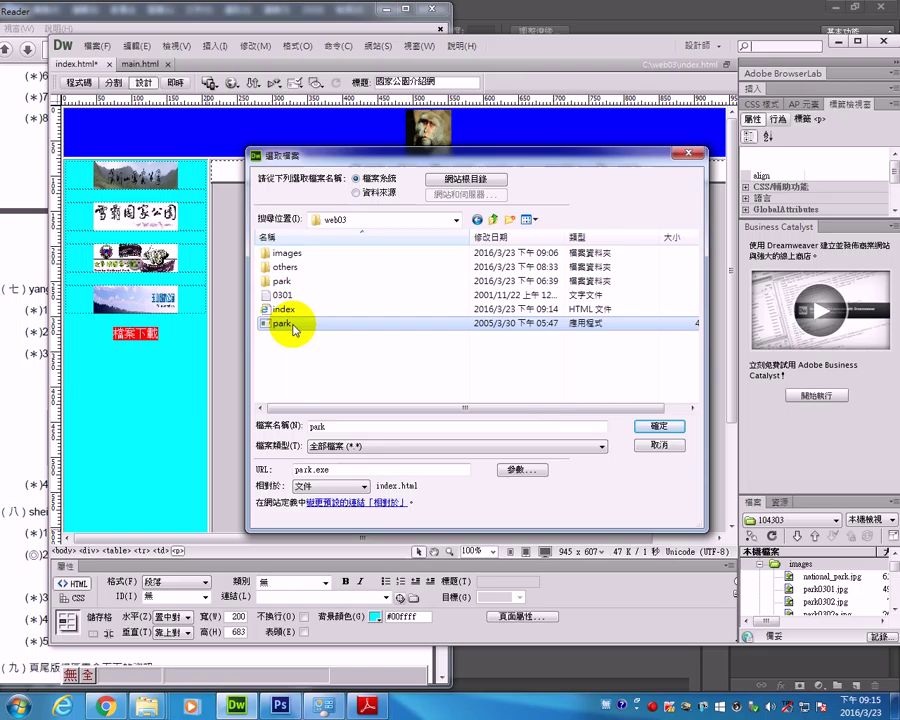
left_click(659, 426)
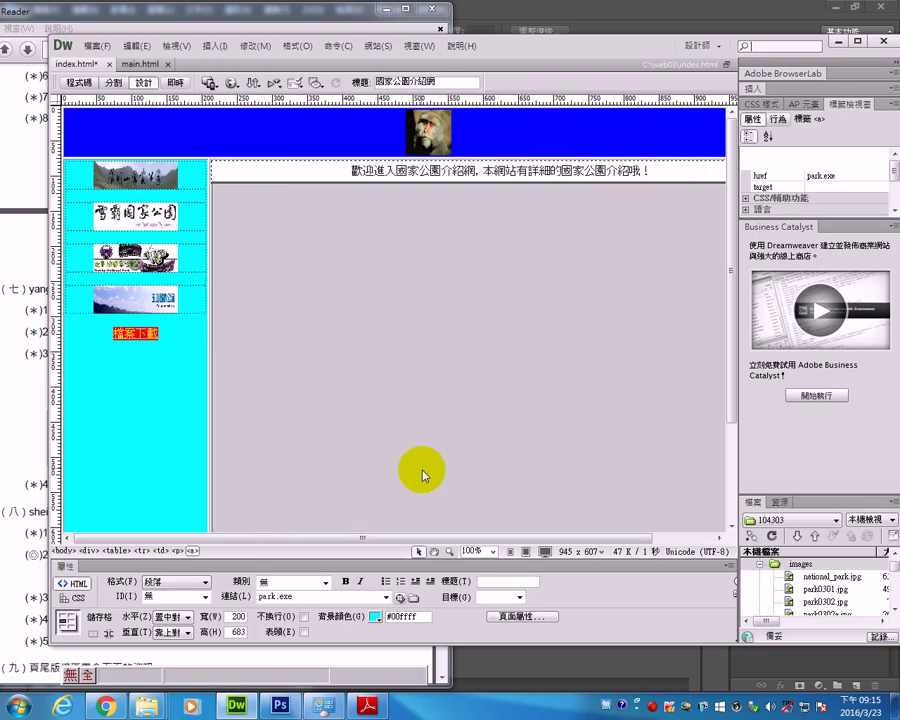
Save index.html and preview it in Internet Explorer with the blocked content allowed.
left_click(205, 82)
left_click(230, 94)
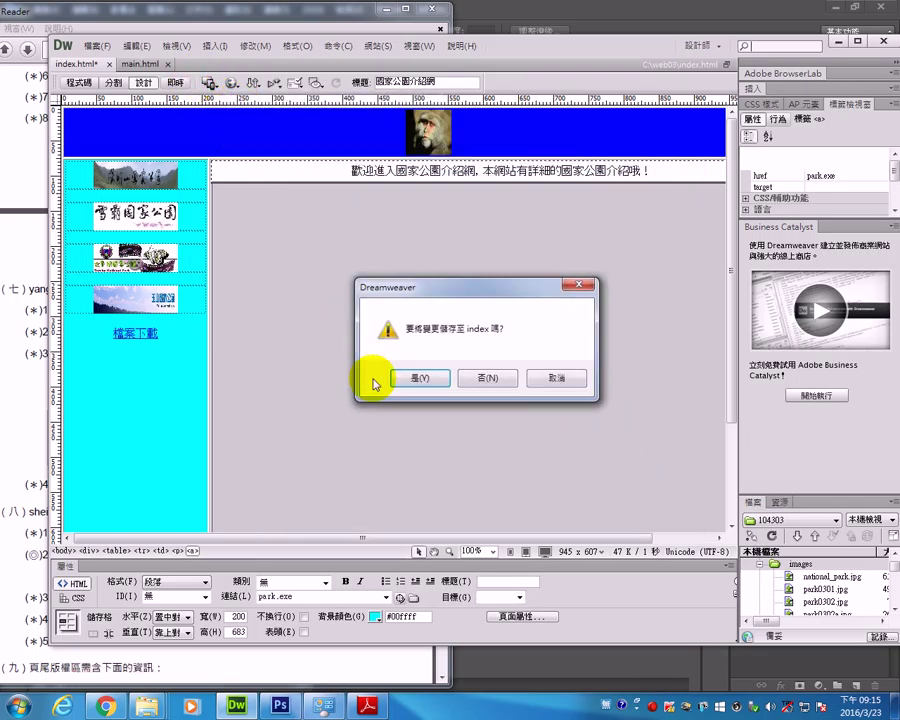
left_click(407, 379)
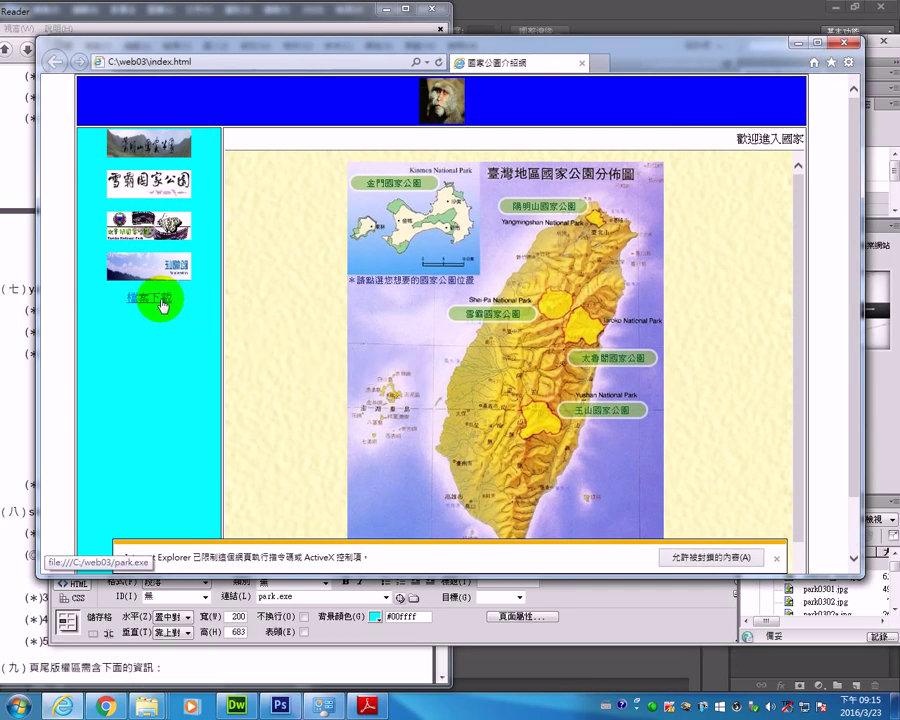
left_click(707, 558)
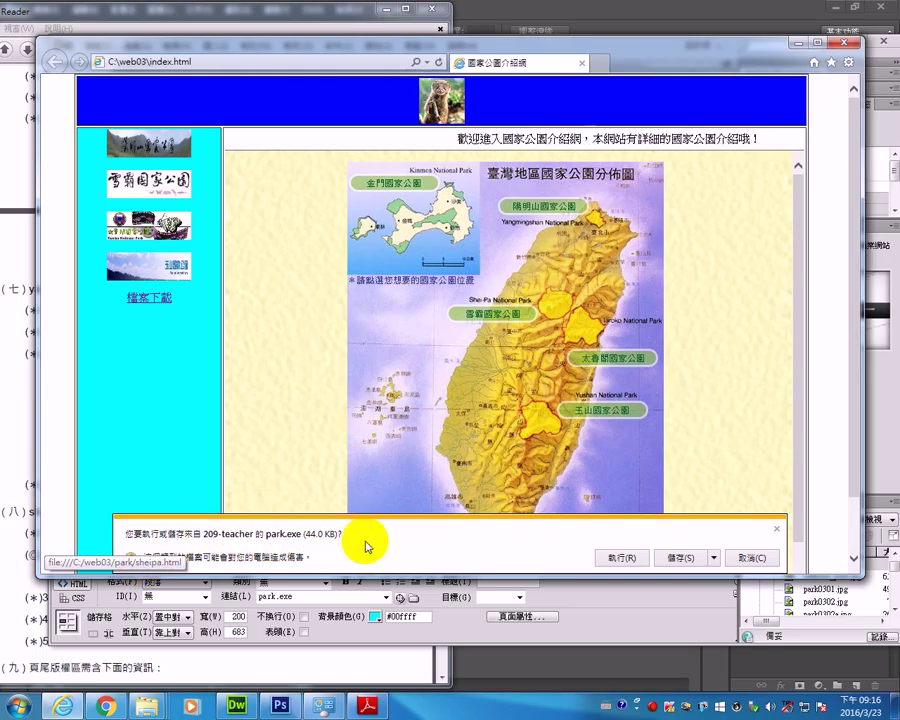
Test the 檔案下載 link by running park.exe and viewing its save options, dismiss the program's dialogs and close the browser.
left_click(619, 558)
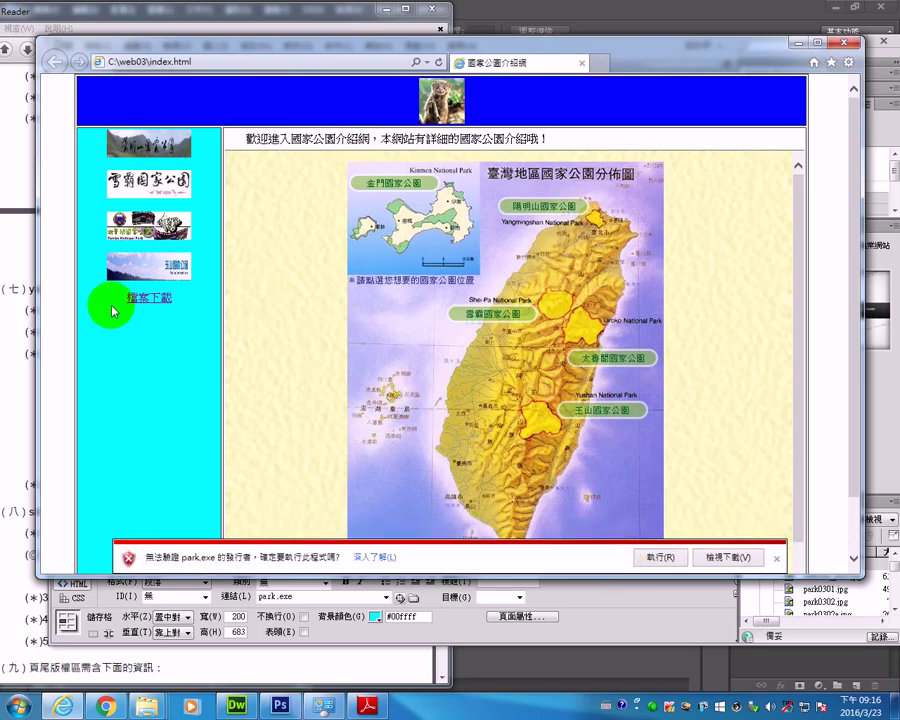
left_click(148, 298)
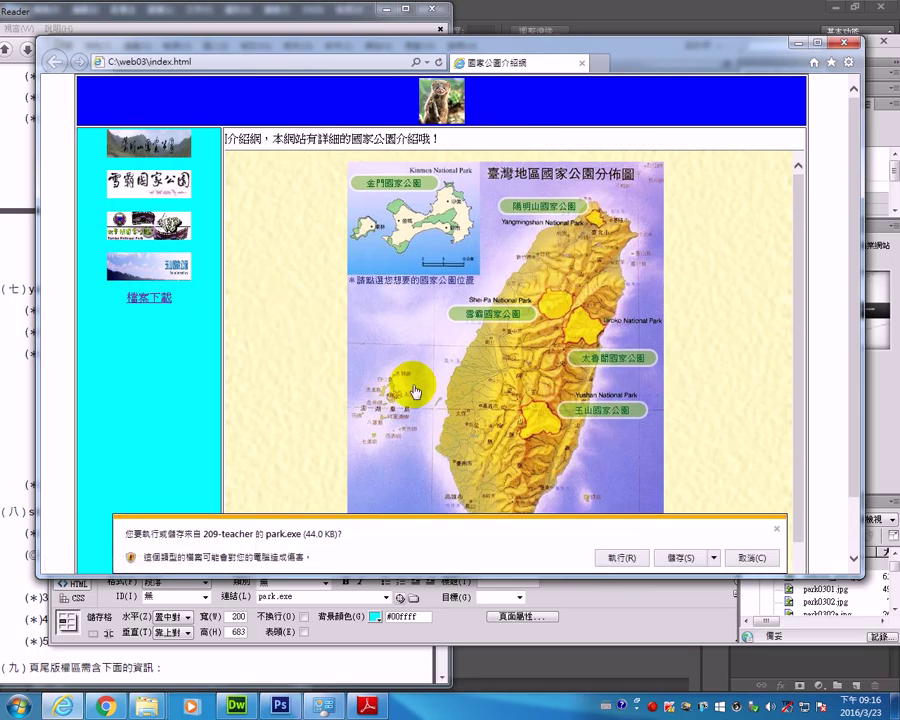
left_click(713, 558)
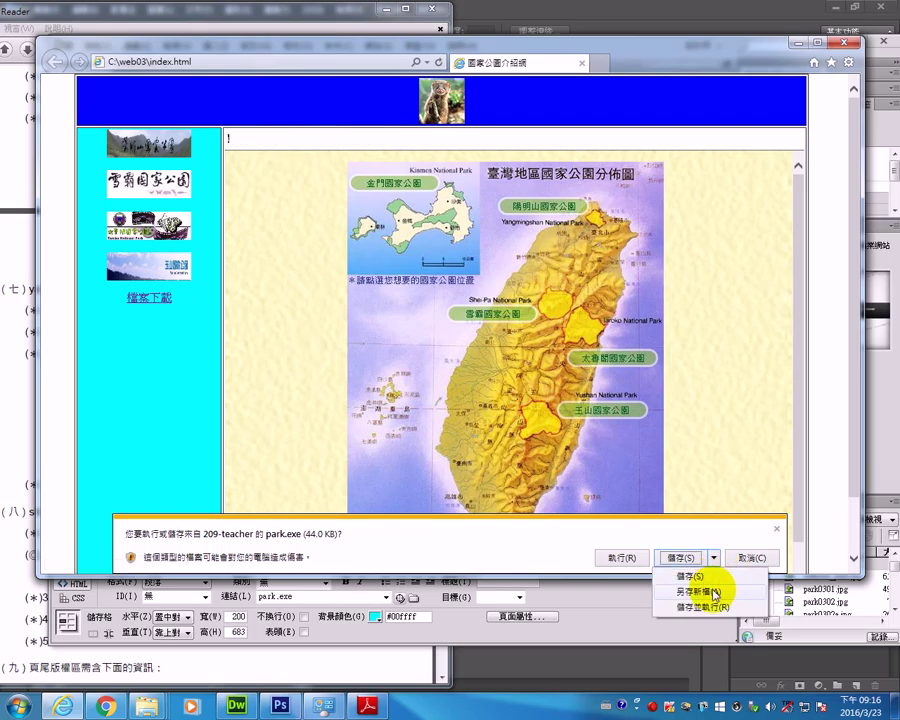
left_click(297, 347)
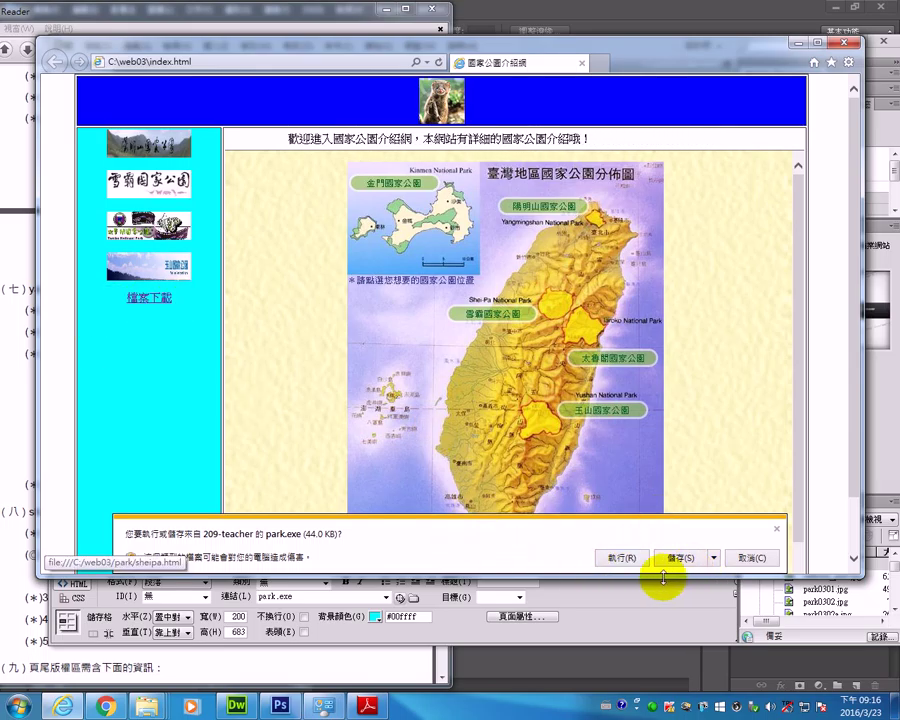
left_click(636, 561)
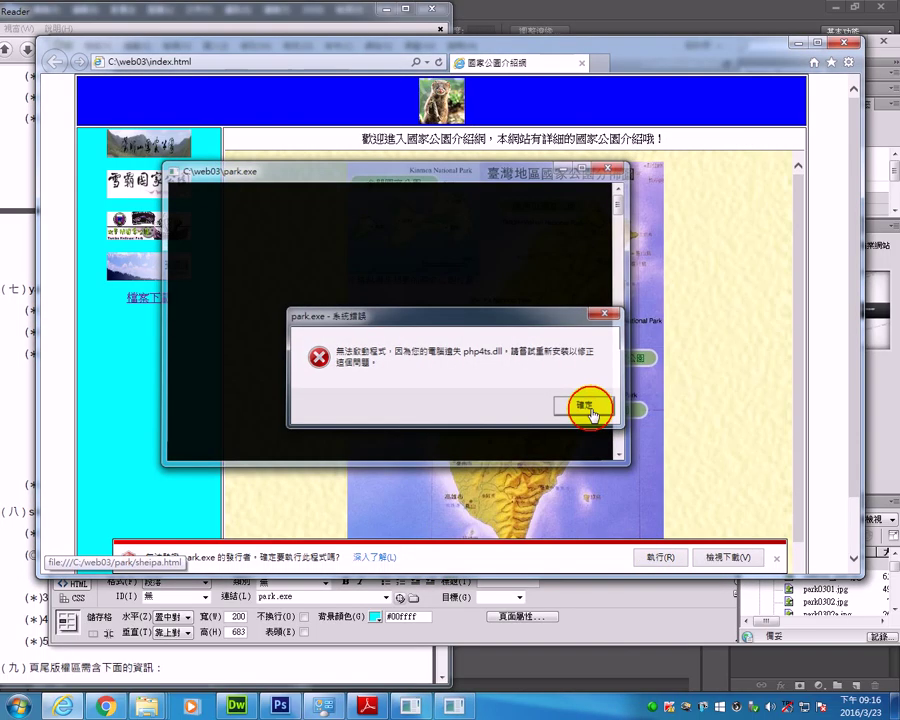
left_click(584, 404)
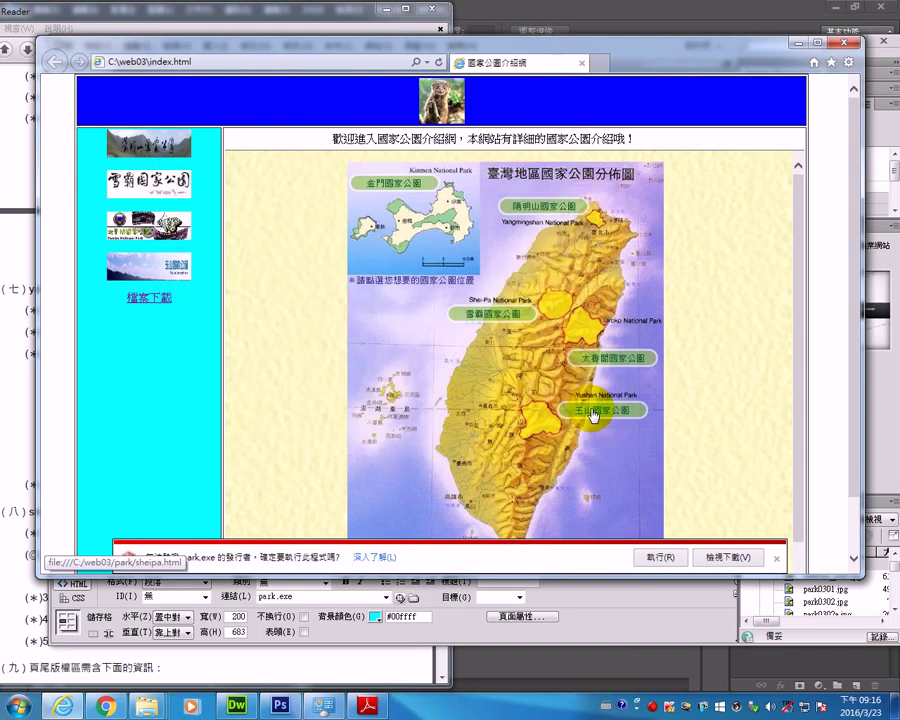
left_click(662, 556)
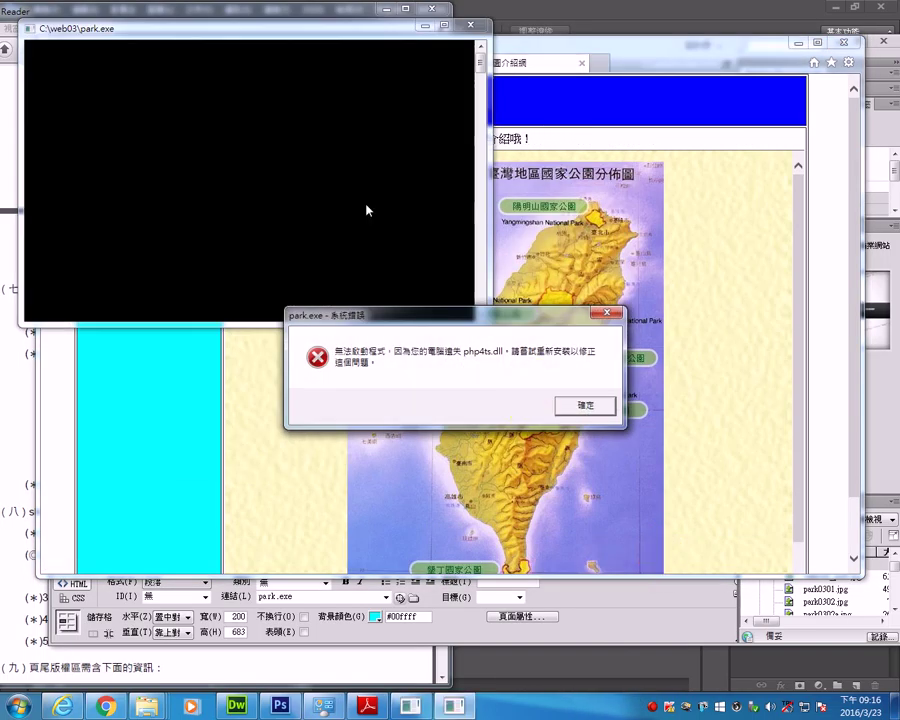
left_click(607, 316)
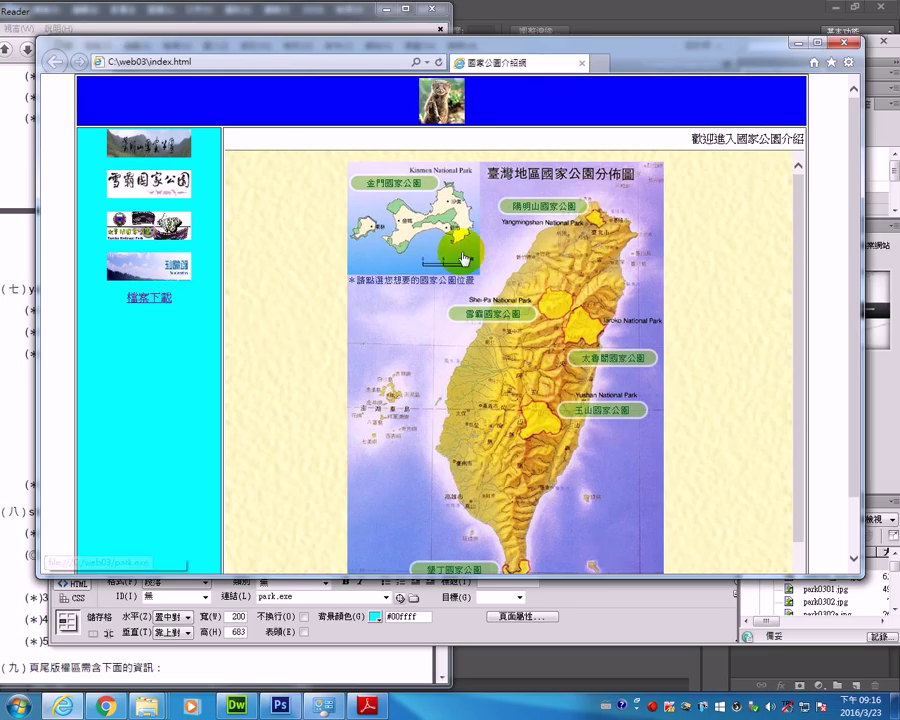
left_click(846, 43)
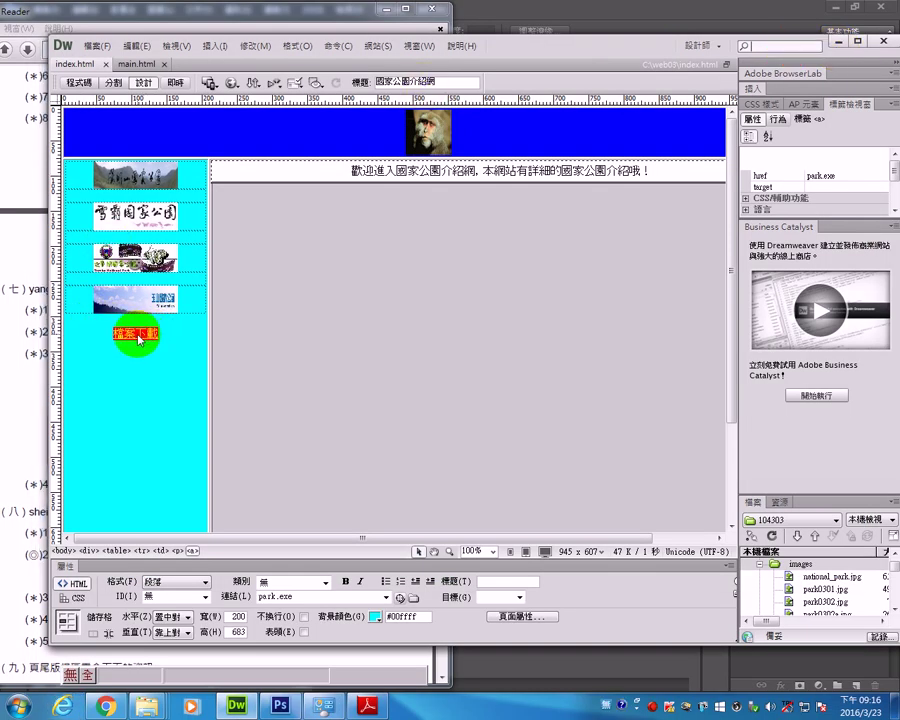
Add the download attribute after href="park.exe" in the 檔案下載 link's code, and return to Design view.
left_click(78, 83)
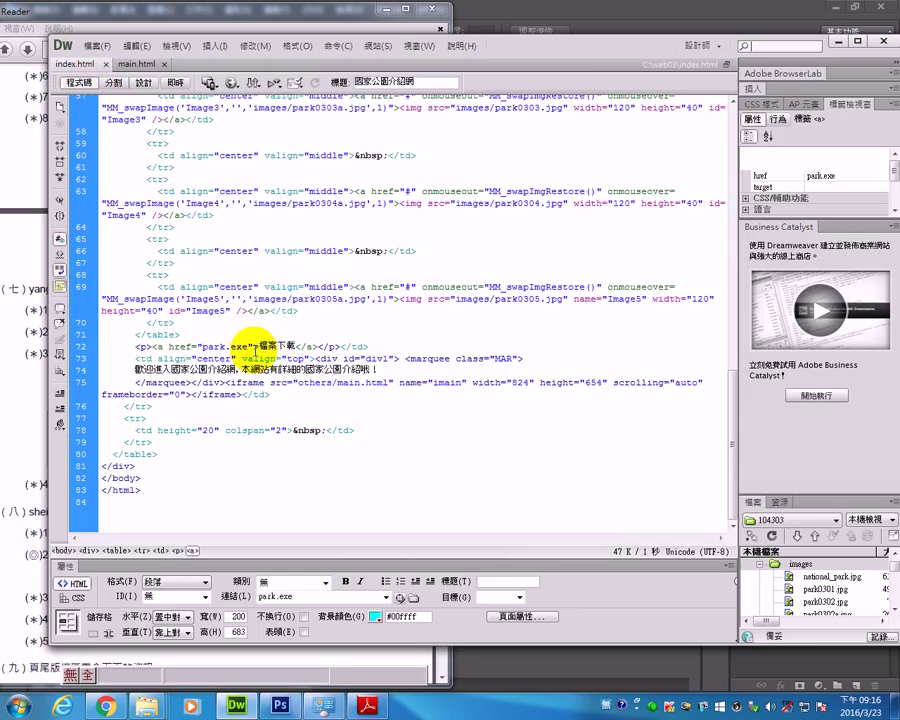
left_click(255, 347)
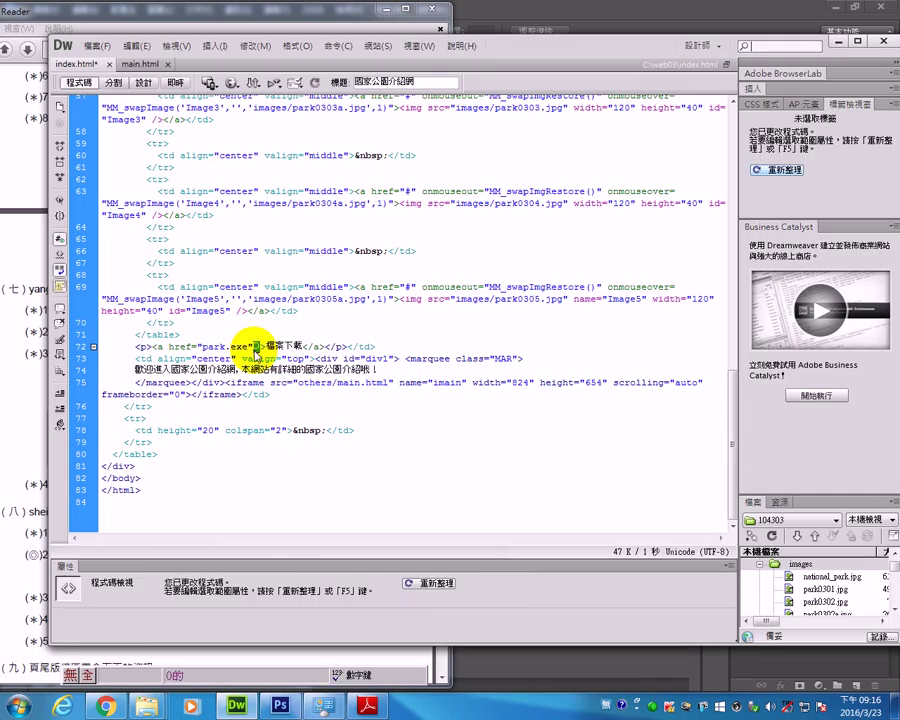
key("BackSpace")
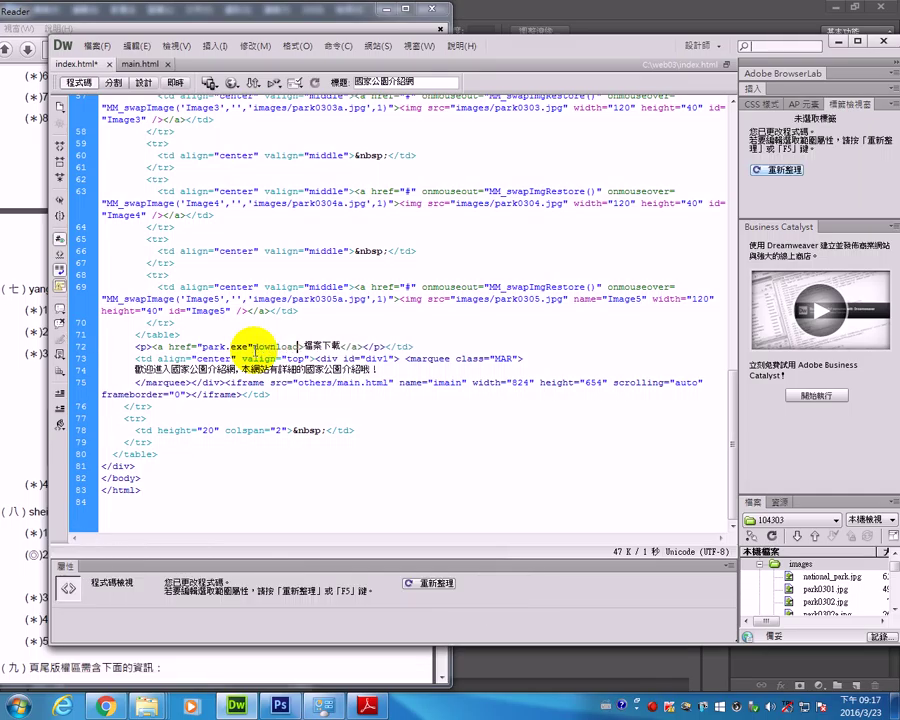
left_click(300, 346)
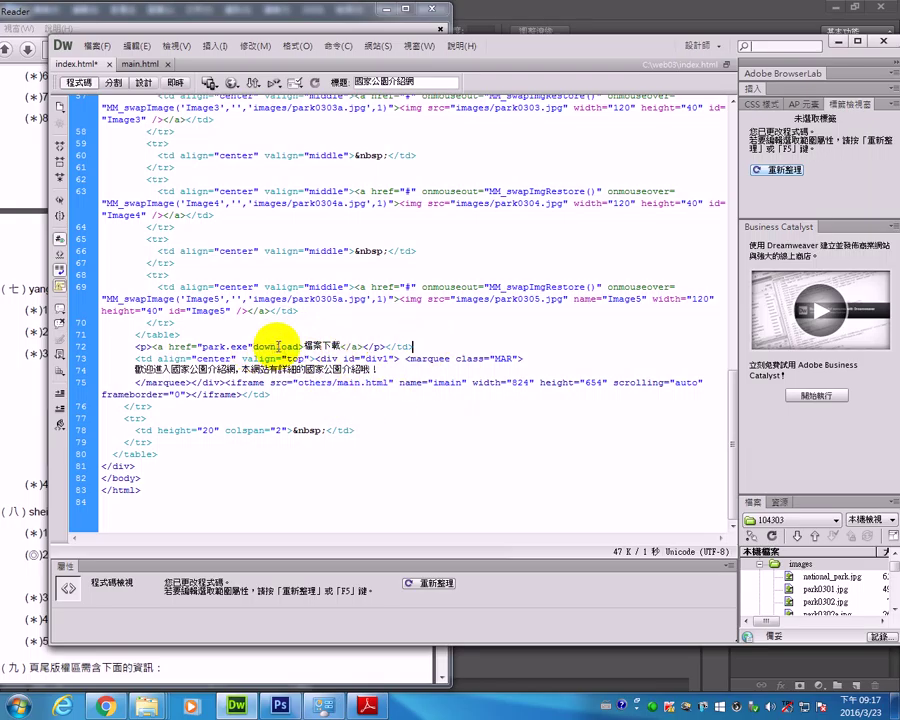
left_click(145, 84)
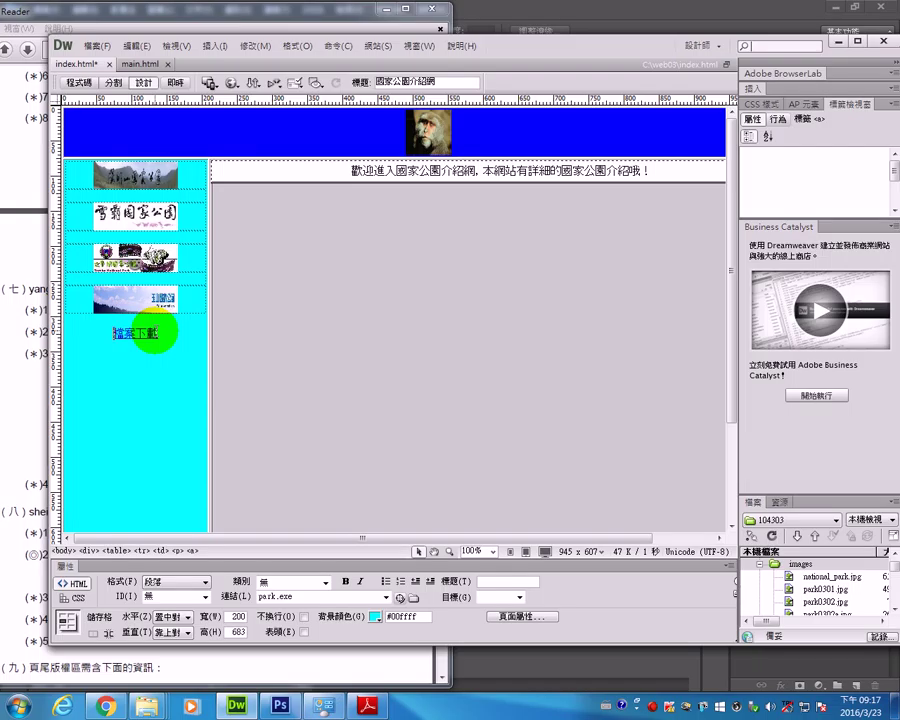
left_click(147, 475)
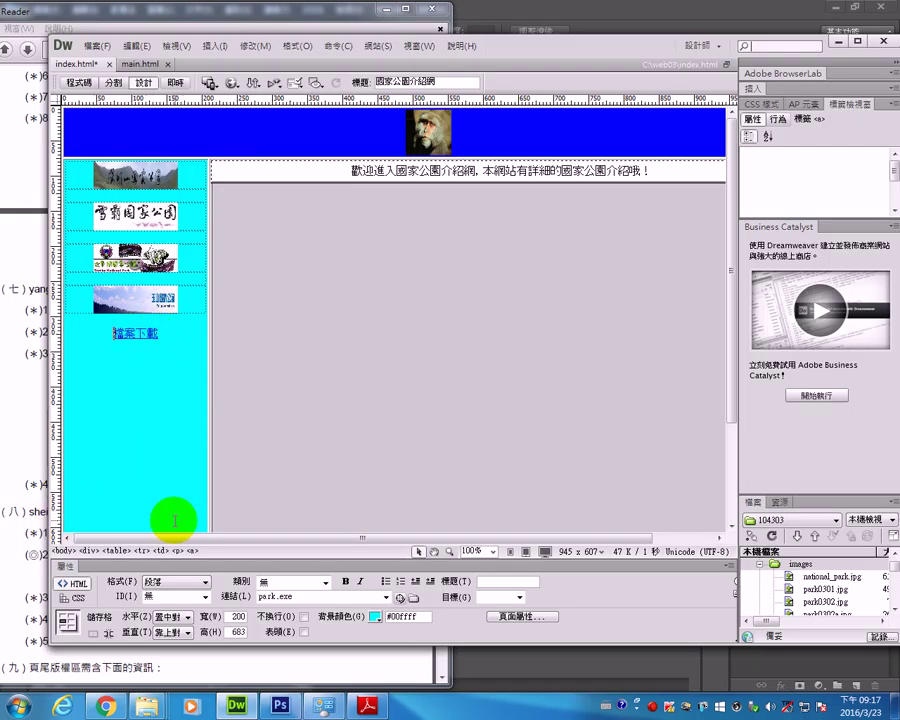
Save the edited index.html and preview it again in Internet Explorer, allowing the blocked content.
left_click(240, 86)
left_click(250, 100)
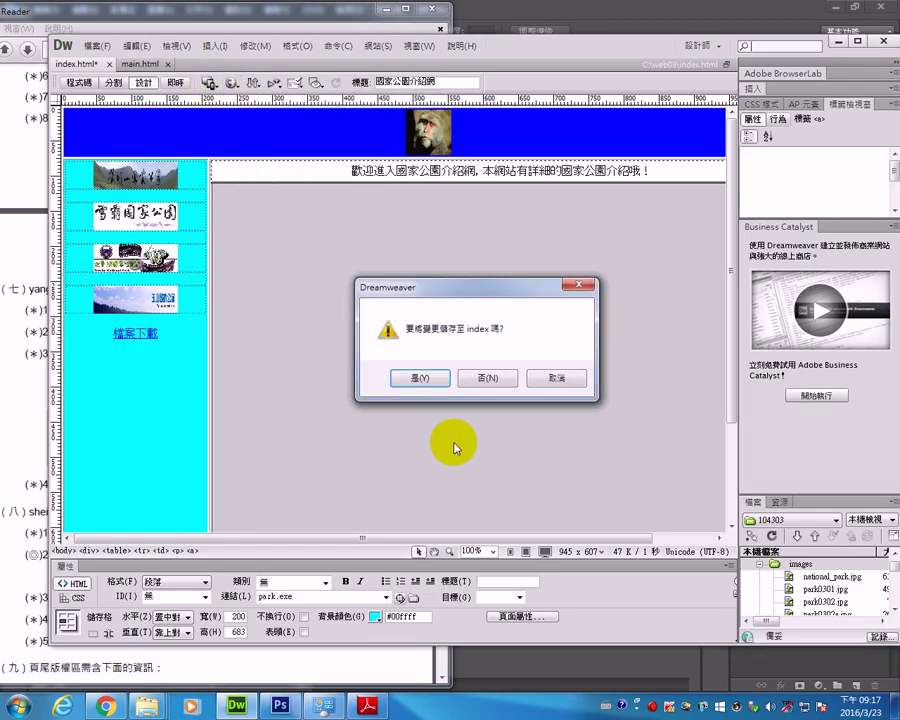
left_click(422, 379)
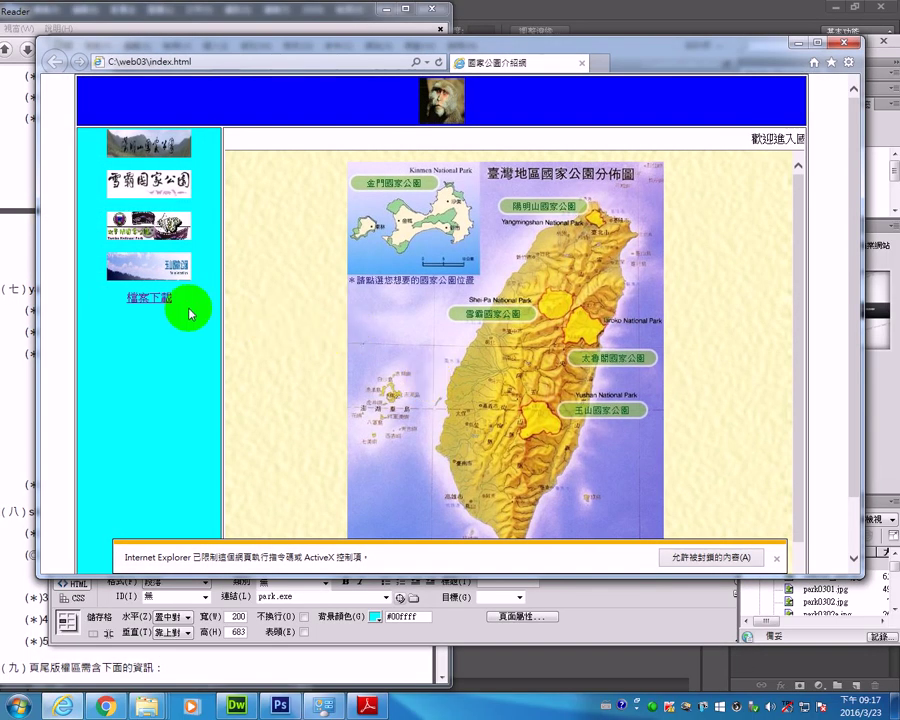
left_click(737, 555)
Retest the 檔案下載 link by running park.exe from the download prompt, dismiss the program's dialog and close the browser.
left_click(157, 304)
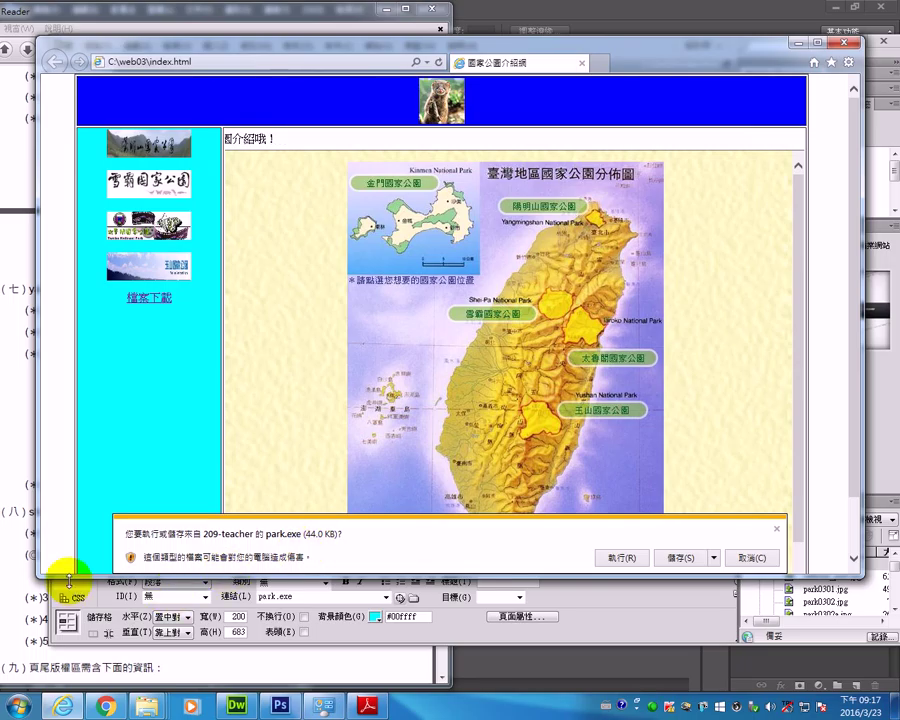
left_click(625, 558)
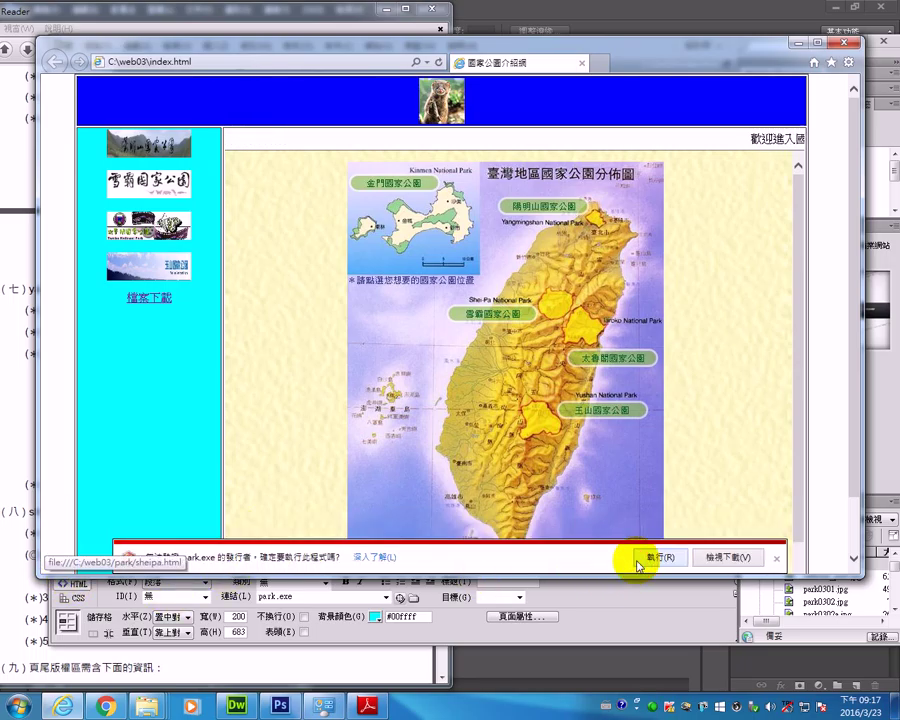
left_click(640, 560)
left_click(570, 409)
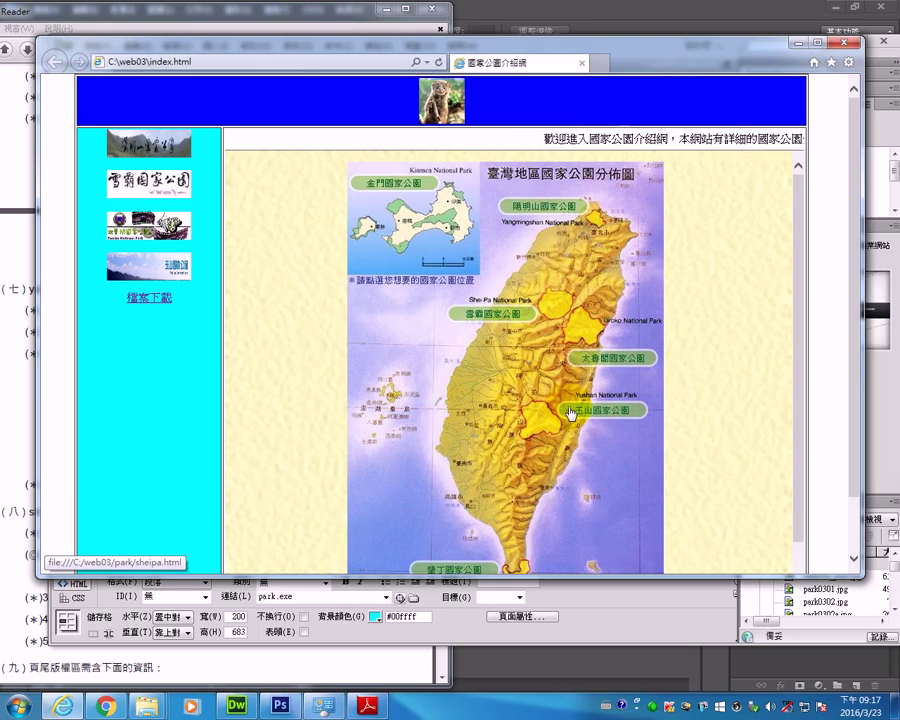
left_click(465, 380)
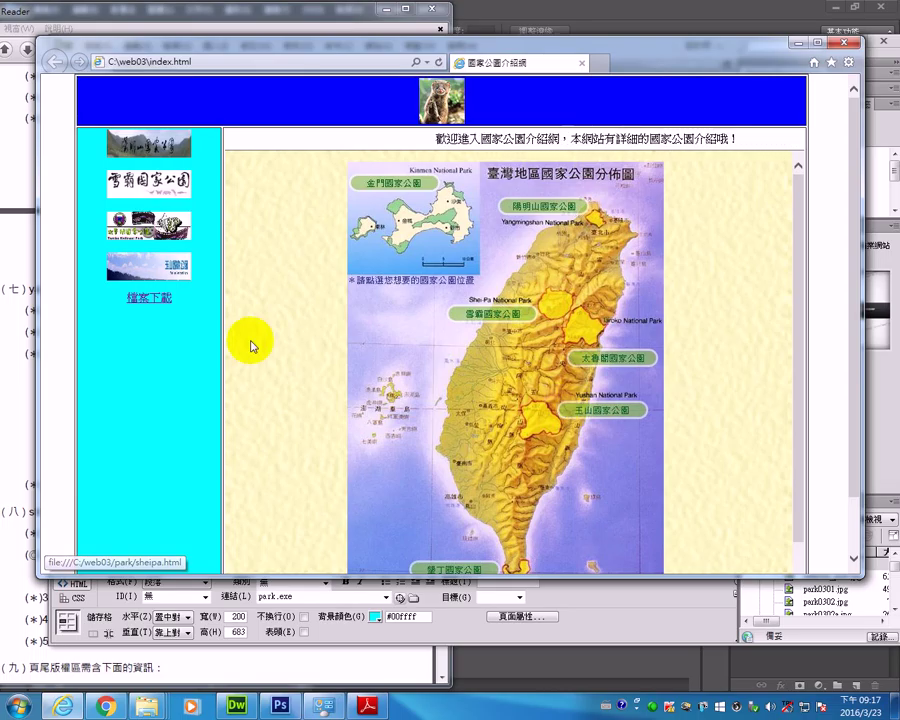
left_click(846, 44)
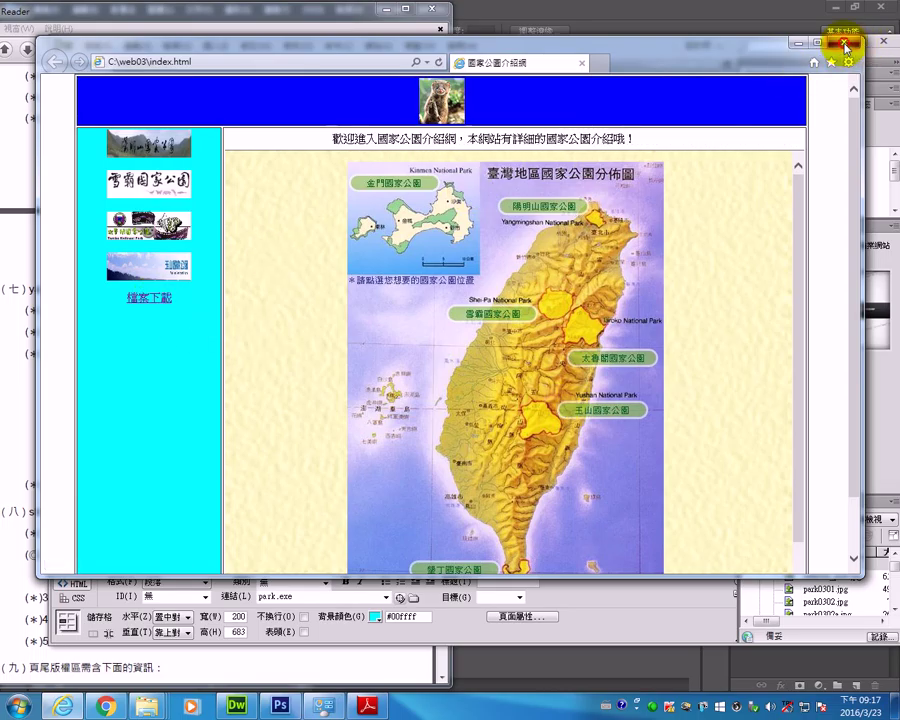
Examine the download attribute of the 檔案下載 link in the page's source code.
double_click(140, 330)
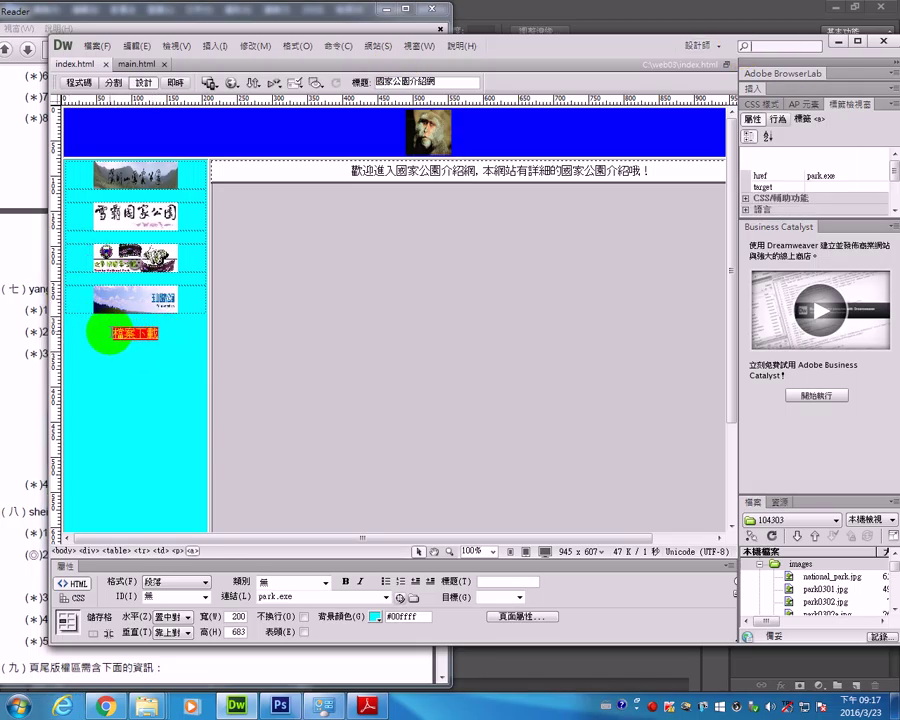
left_click(78, 83)
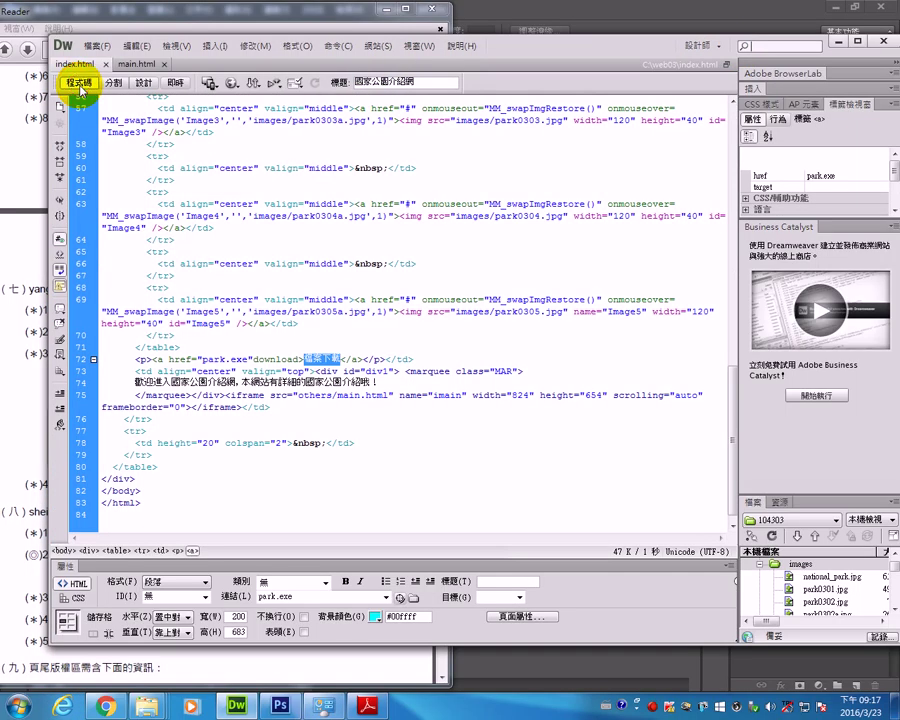
double_click(270, 358)
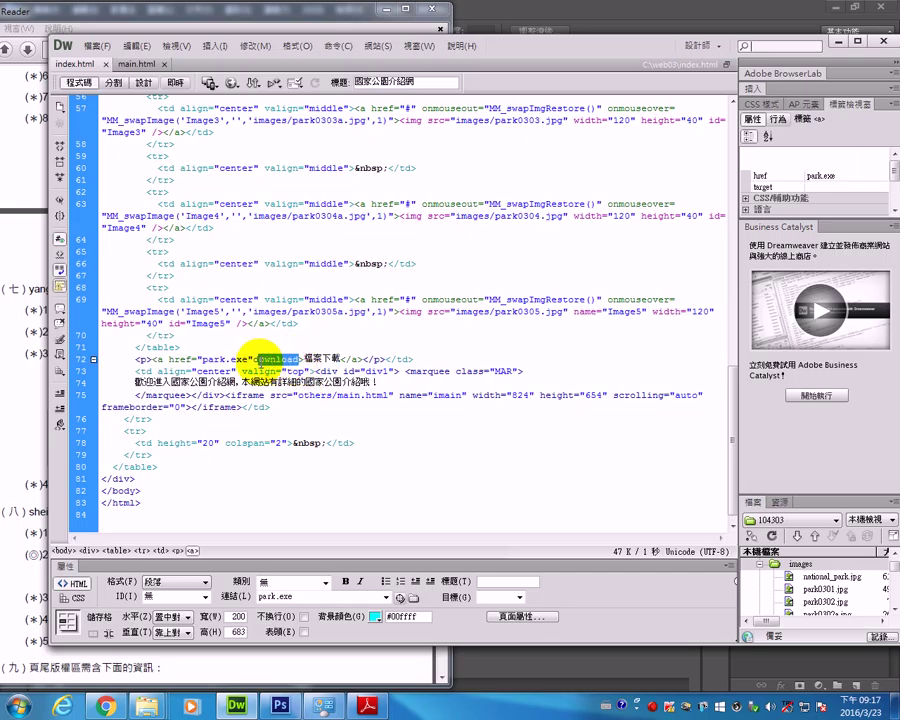
left_click(437, 359)
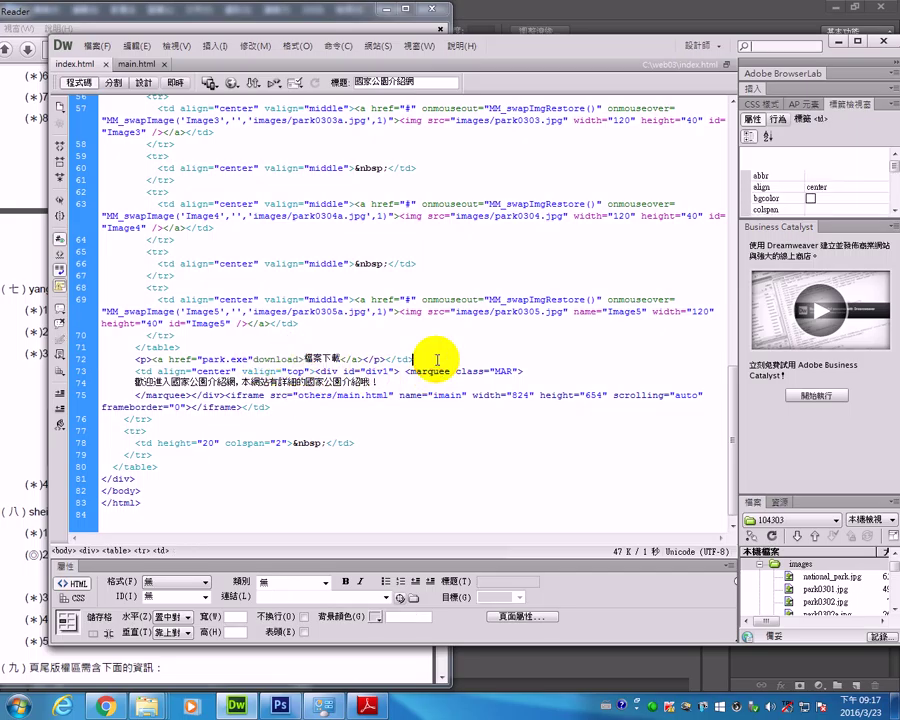